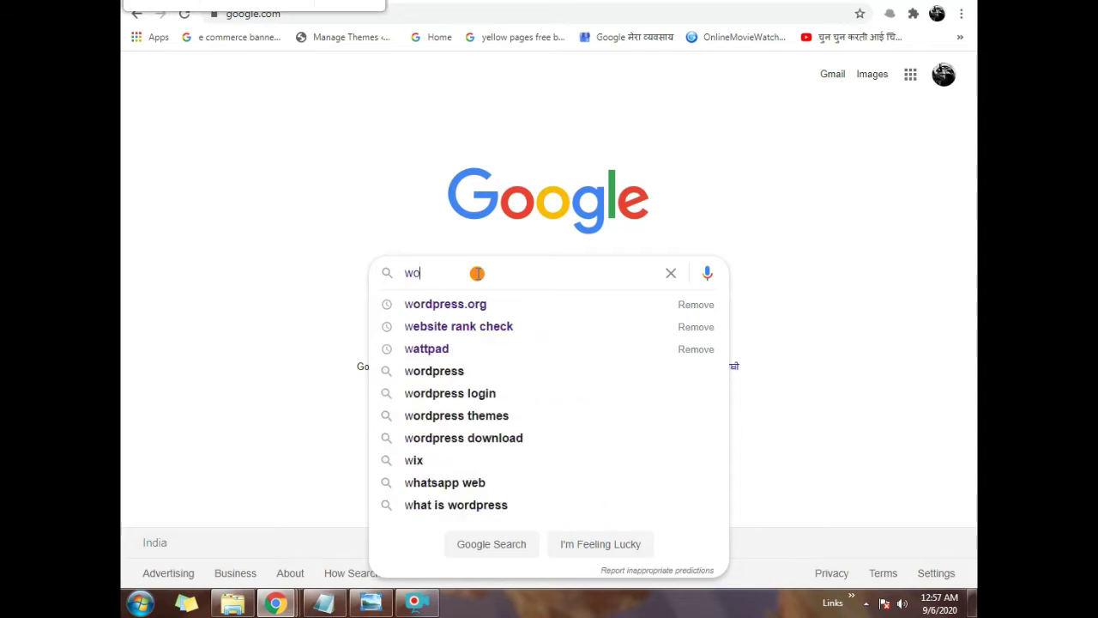
Search Google for 'wordpress.org' to reach the official WordPress.org home page.
{"action": "type", "text": "ss"}
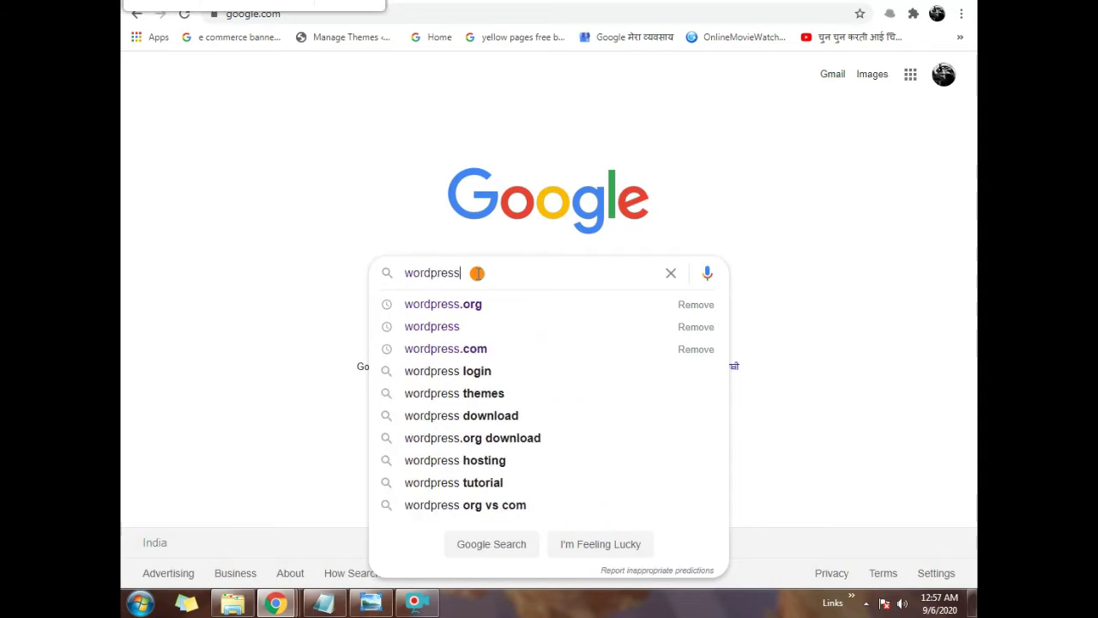
{"action": "type", "text": ".o"}
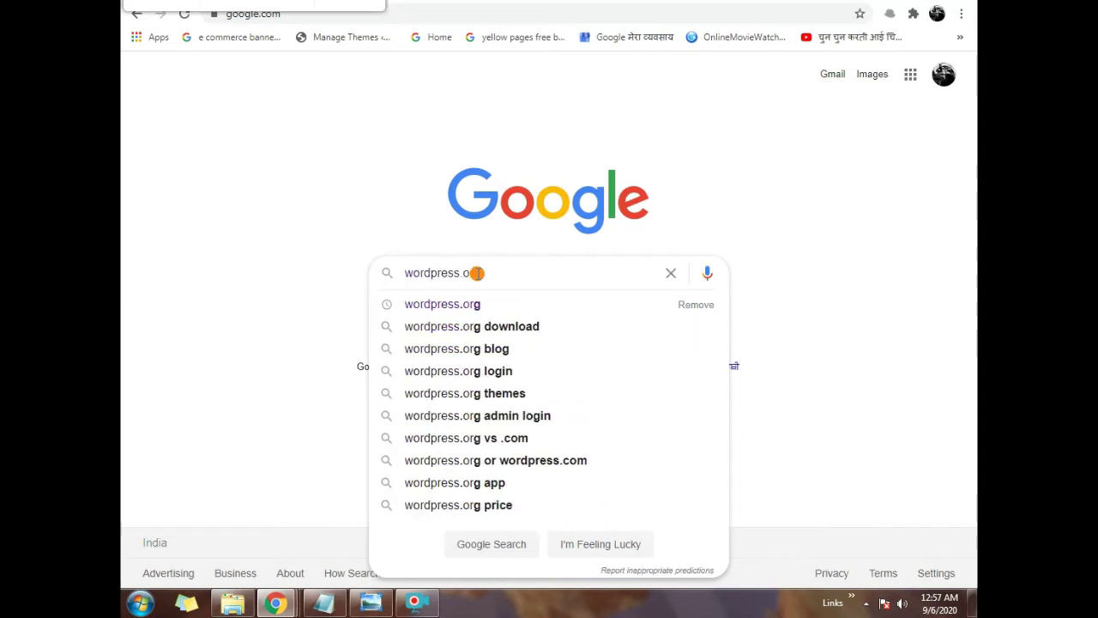
{"action": "key", "text": "Return"}
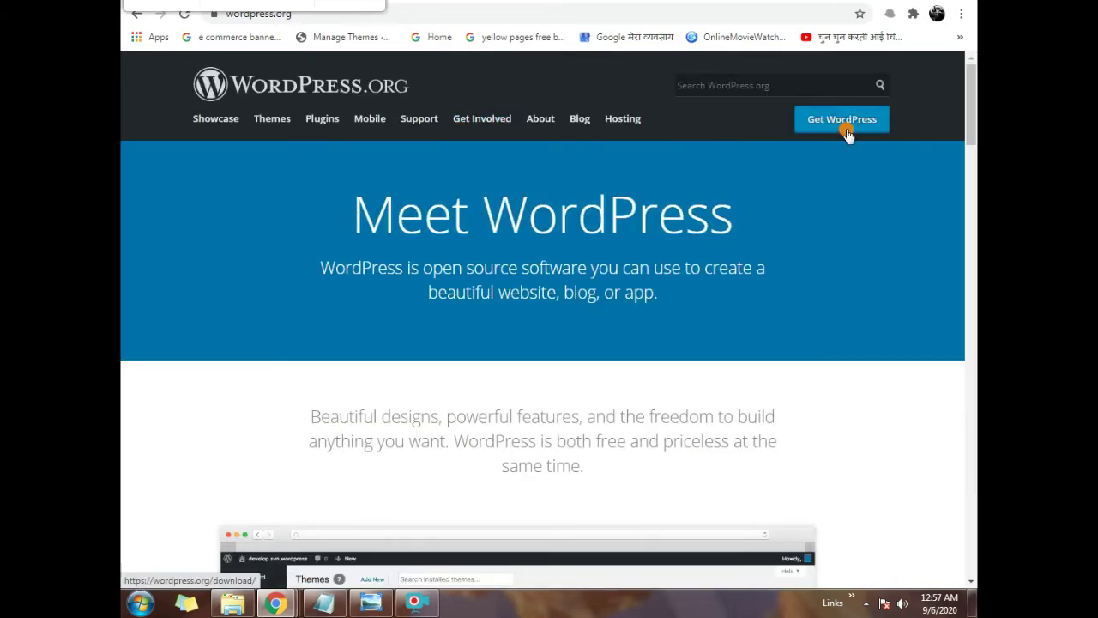
Go to the Get WordPress page and scroll to the Download WordPress 5.5.1 button.
{"action": "left_click", "coordinate": [847, 128]}
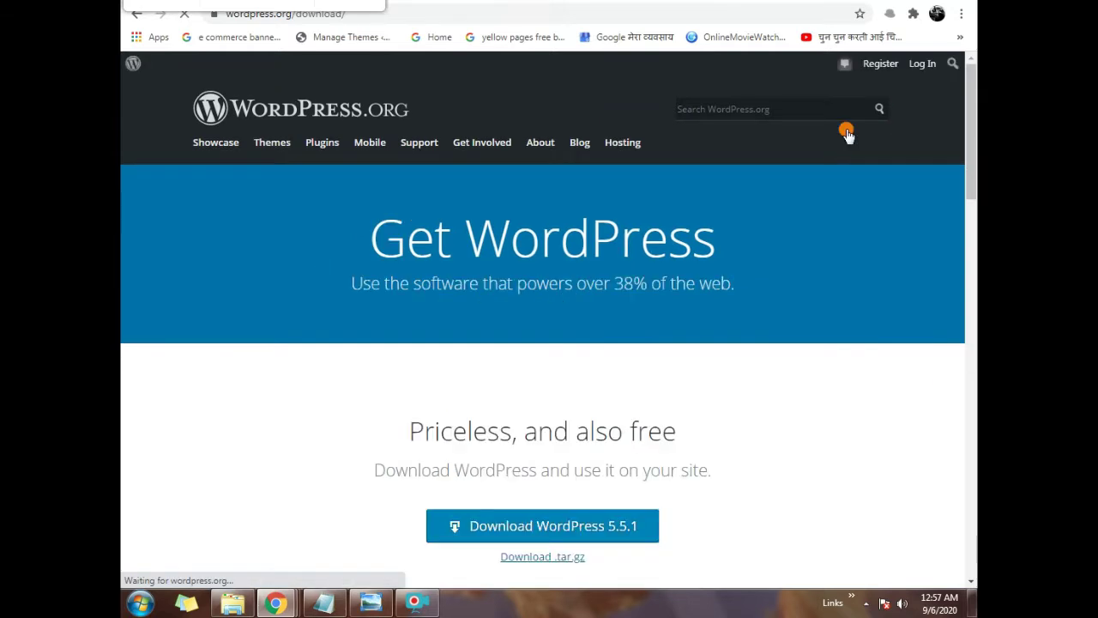
{"action": "scroll", "coordinate": [641, 292], "scroll_direction": "down", "scroll_amount": 3}
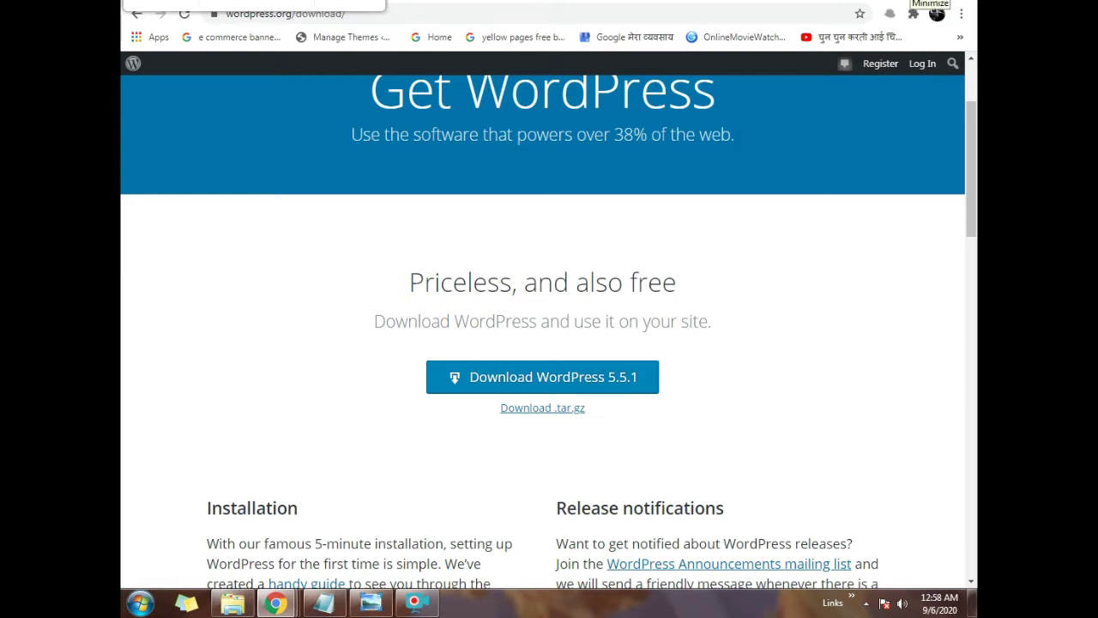
{"action": "left_click", "coordinate": [931, 1]}
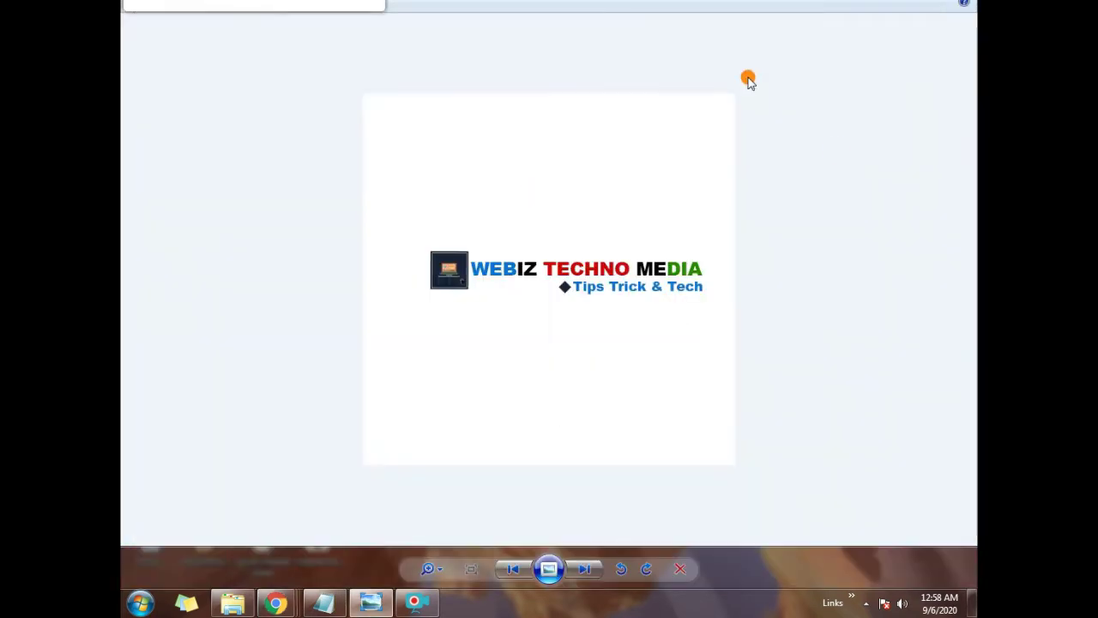
{"action": "left_click", "coordinate": [960, 4]}
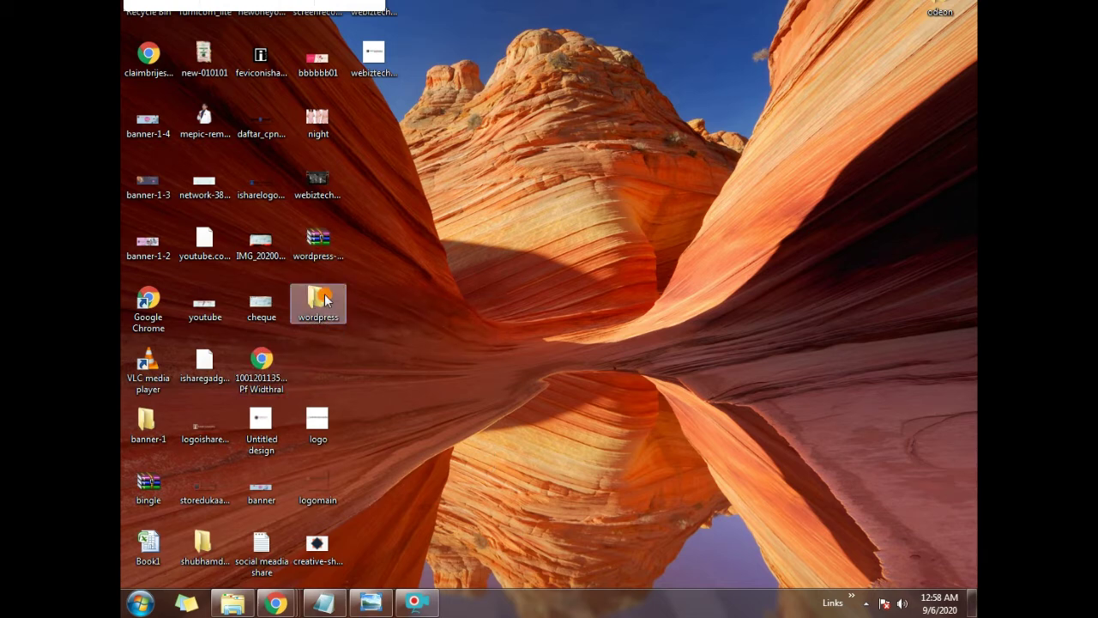
{"action": "mouse_move", "coordinate": [284, 605]}
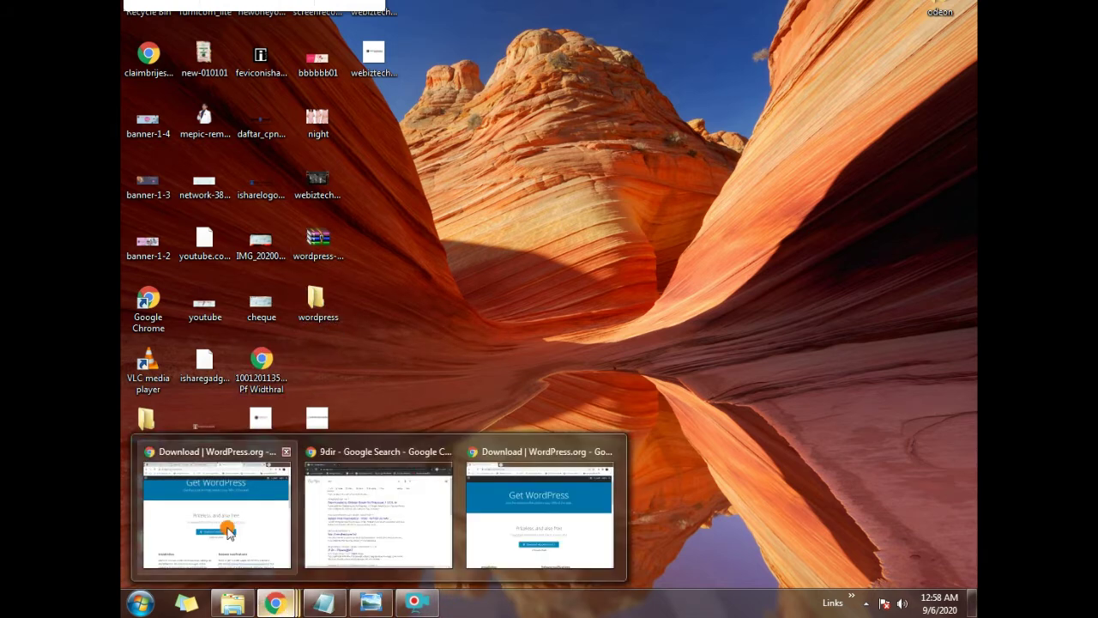
{"action": "left_click", "coordinate": [212, 522]}
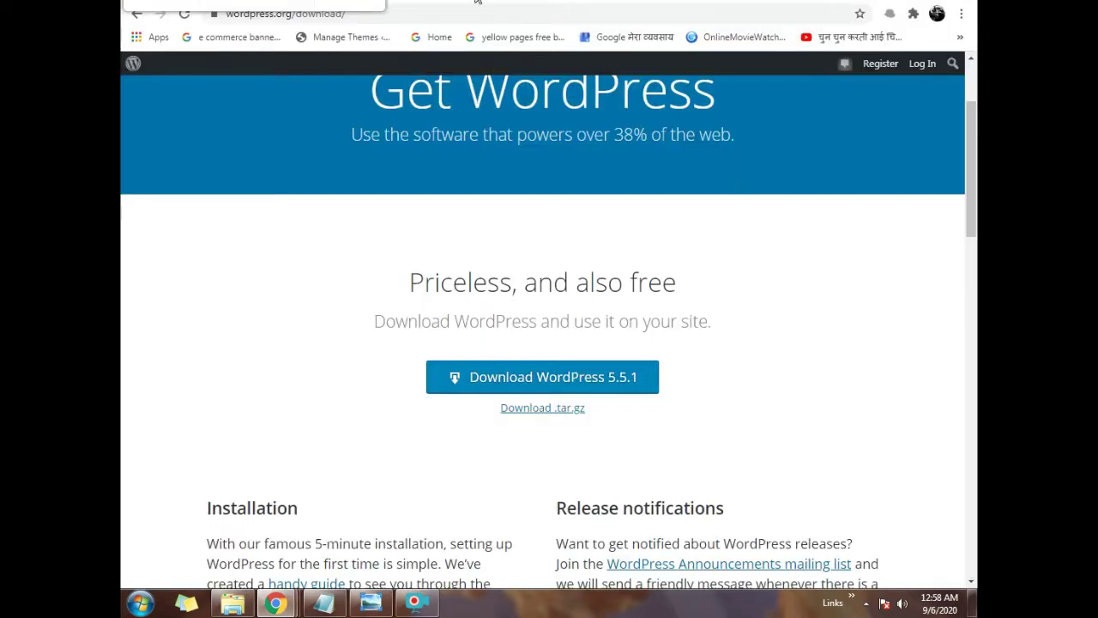
{"action": "key", "text": "alt+Tab"}
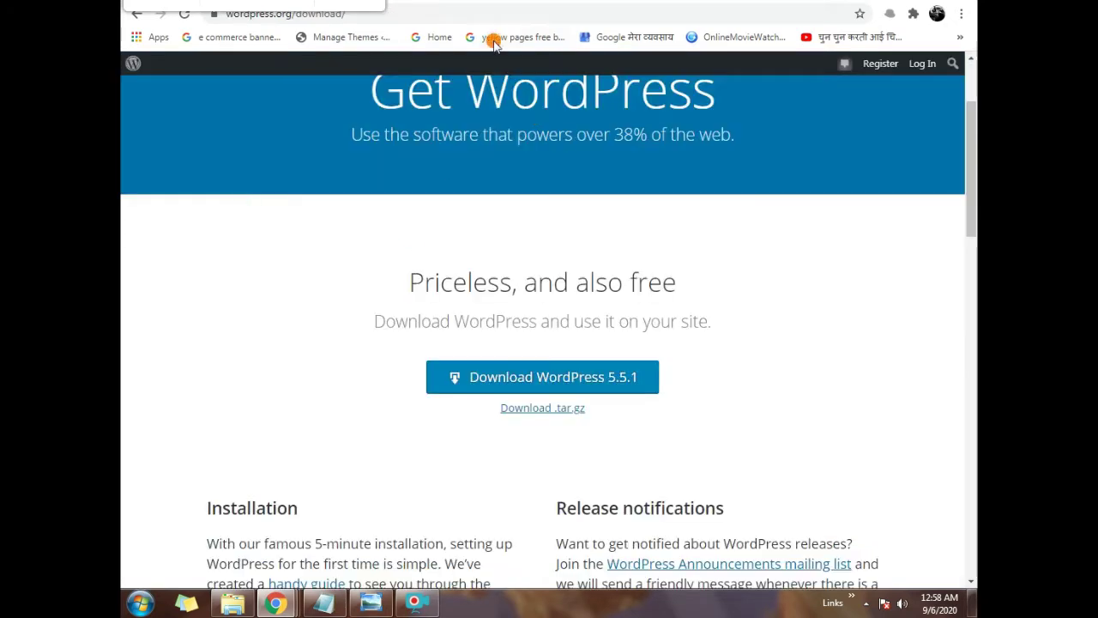
Open cPanel's File Manager in the public_html folder.
{"action": "left_click", "coordinate": [493, 7]}
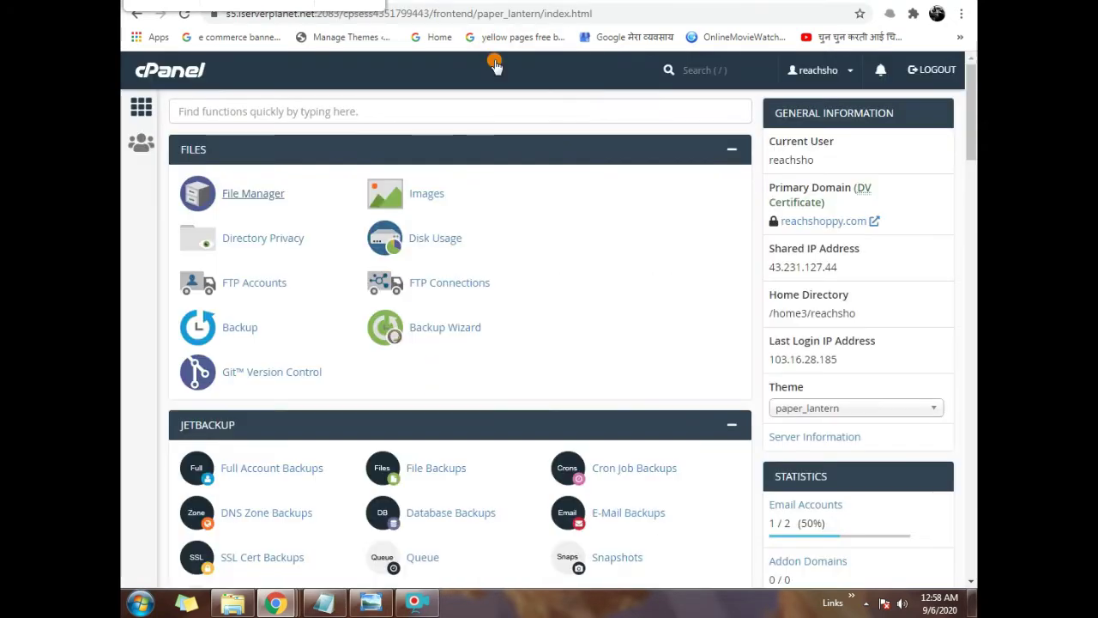
{"action": "left_click", "coordinate": [256, 196]}
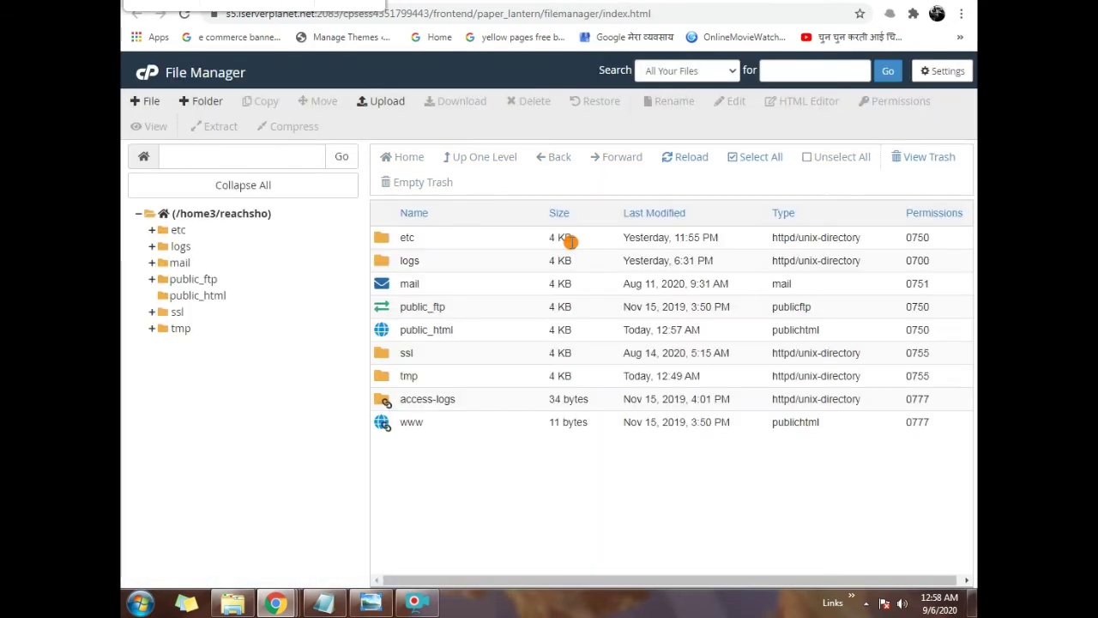
{"action": "double_click", "coordinate": [386, 331]}
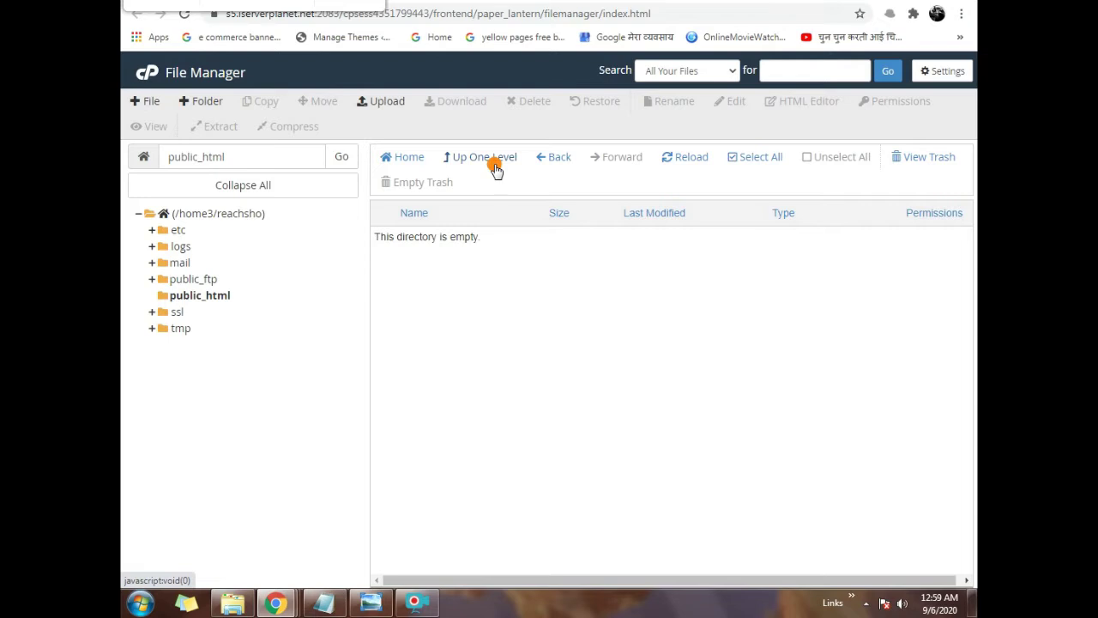
Upload wordpress.zip from the computer into public_html.
{"action": "left_click", "coordinate": [391, 109]}
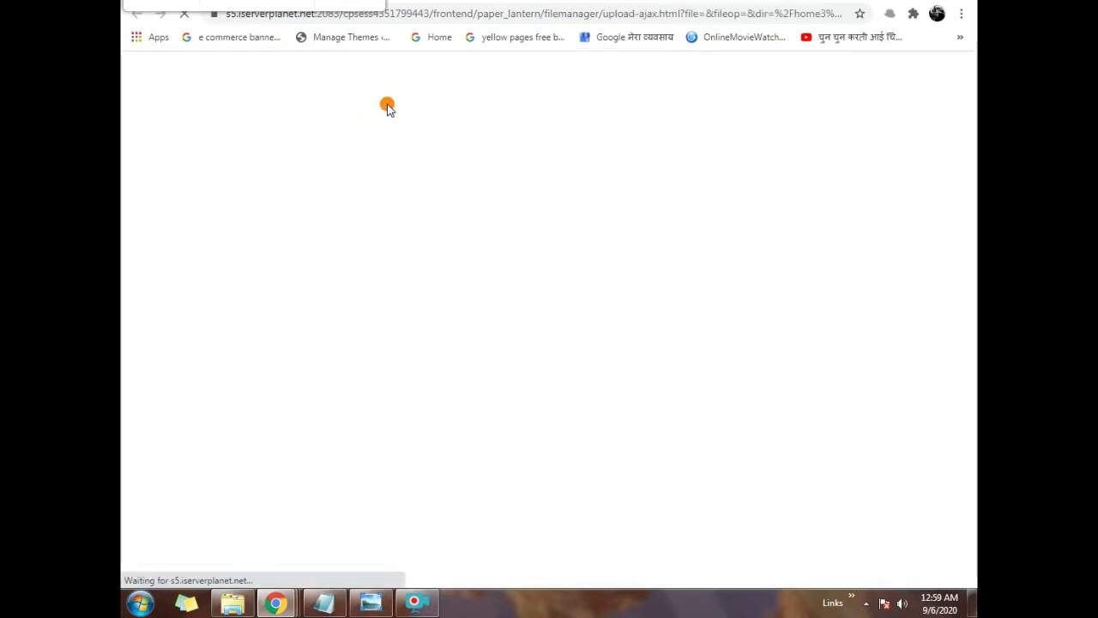
{"action": "left_click", "coordinate": [541, 314]}
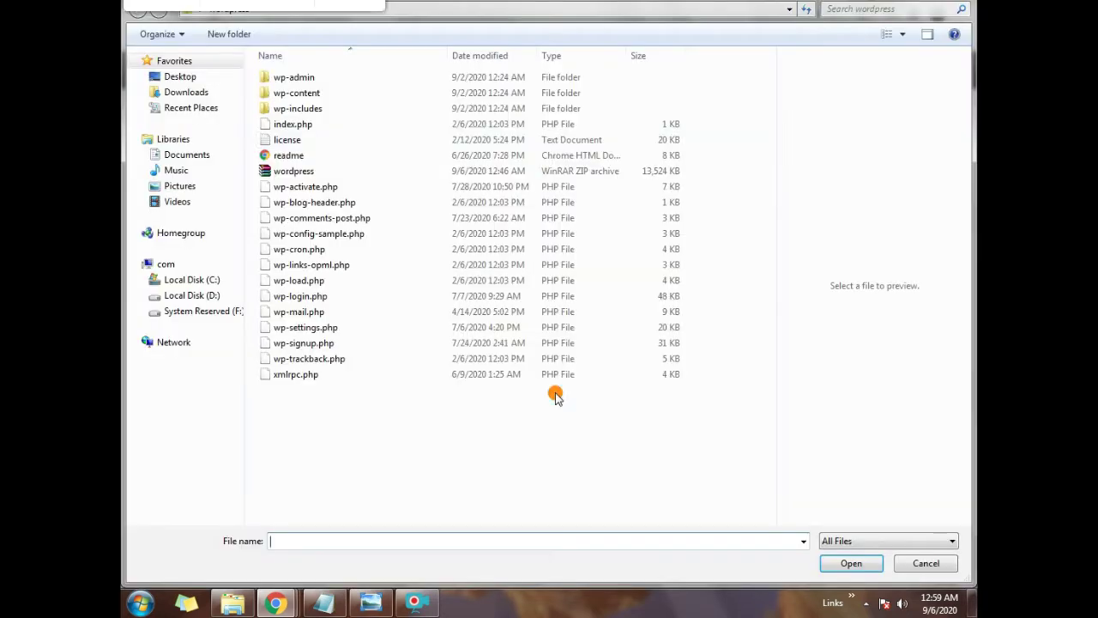
{"action": "left_click", "coordinate": [312, 172]}
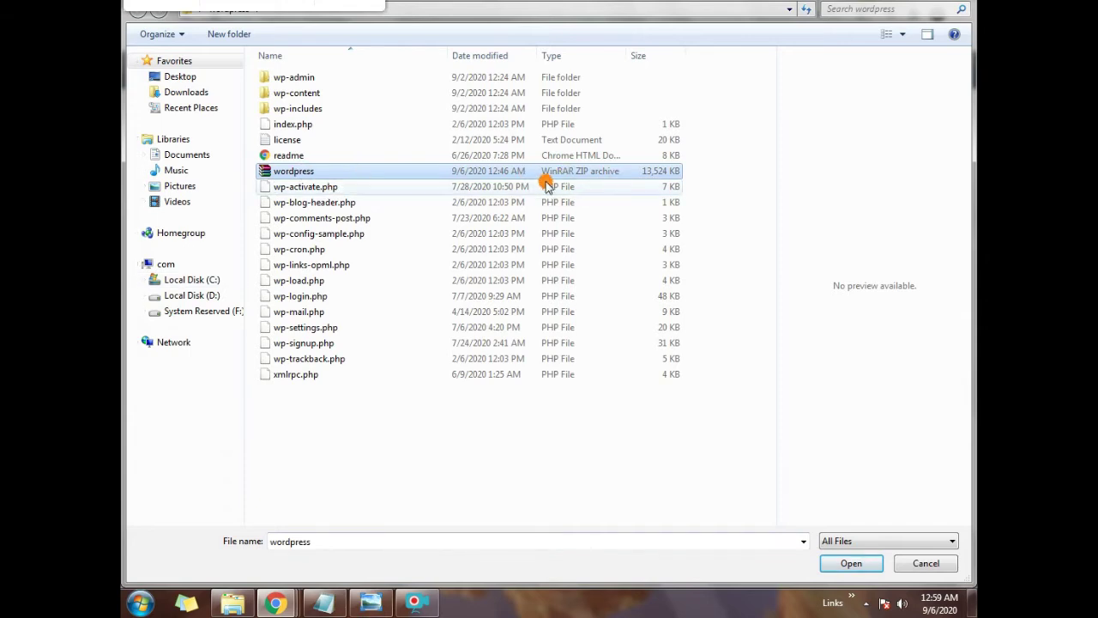
{"action": "left_click", "coordinate": [846, 563]}
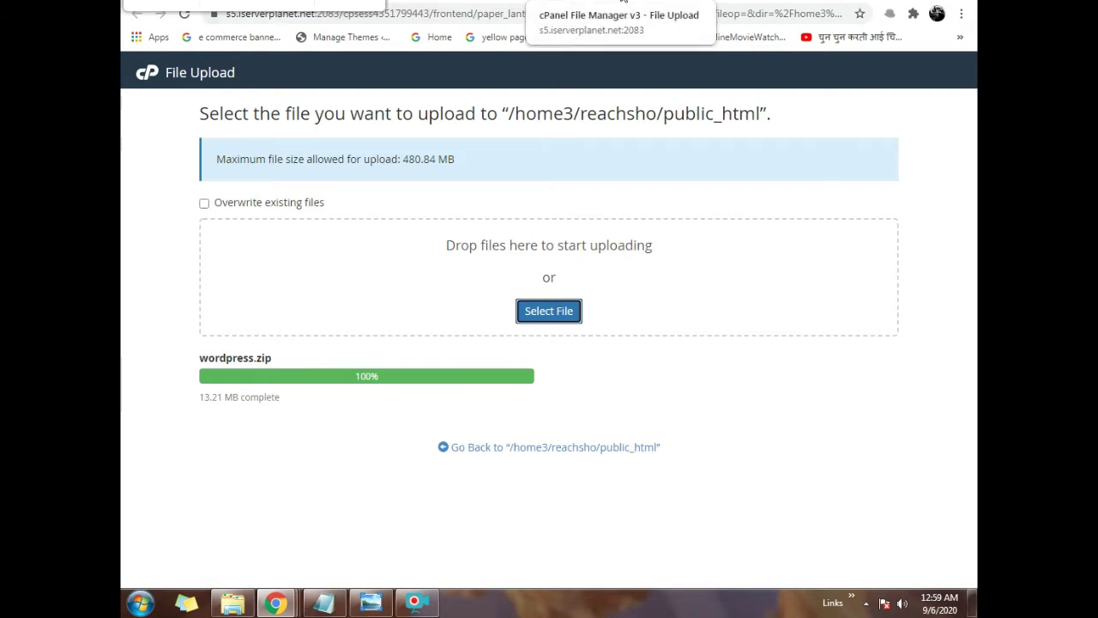
{"action": "left_click", "coordinate": [622, 3]}
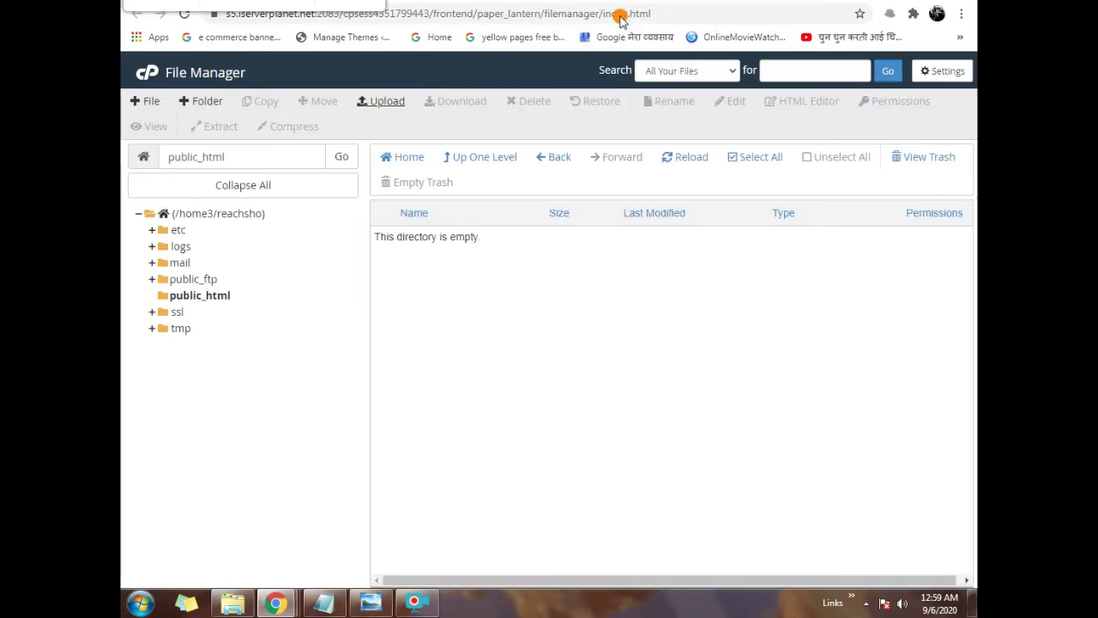
Refresh the listing and extract wordpress.zip into public_html.
{"action": "left_click", "coordinate": [689, 157]}
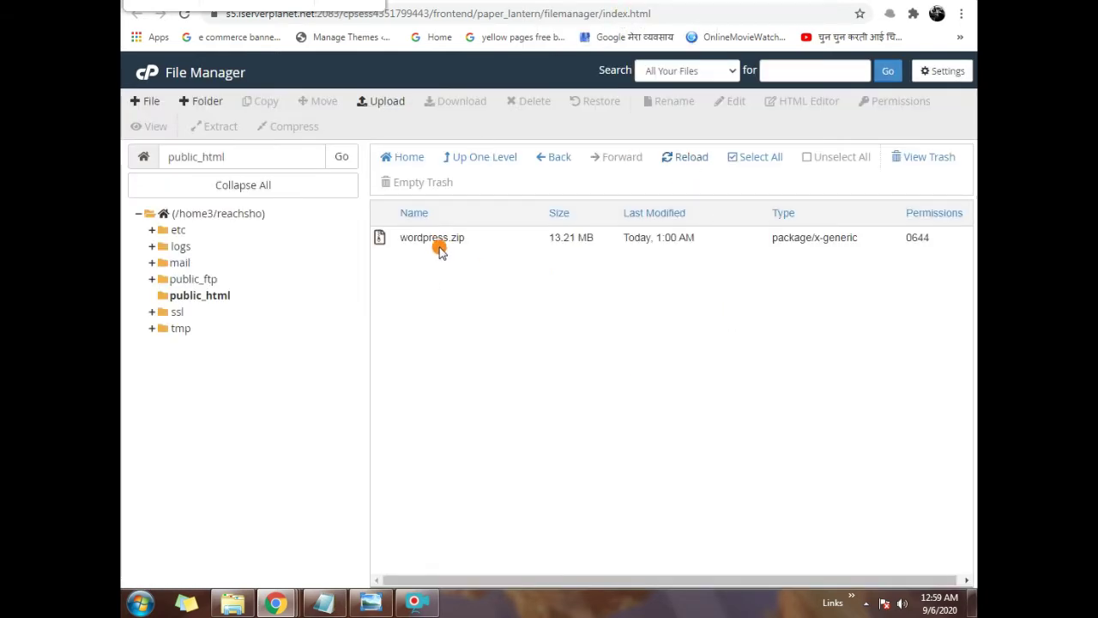
{"action": "left_click", "coordinate": [439, 239]}
{"action": "right_click", "coordinate": [439, 238]}
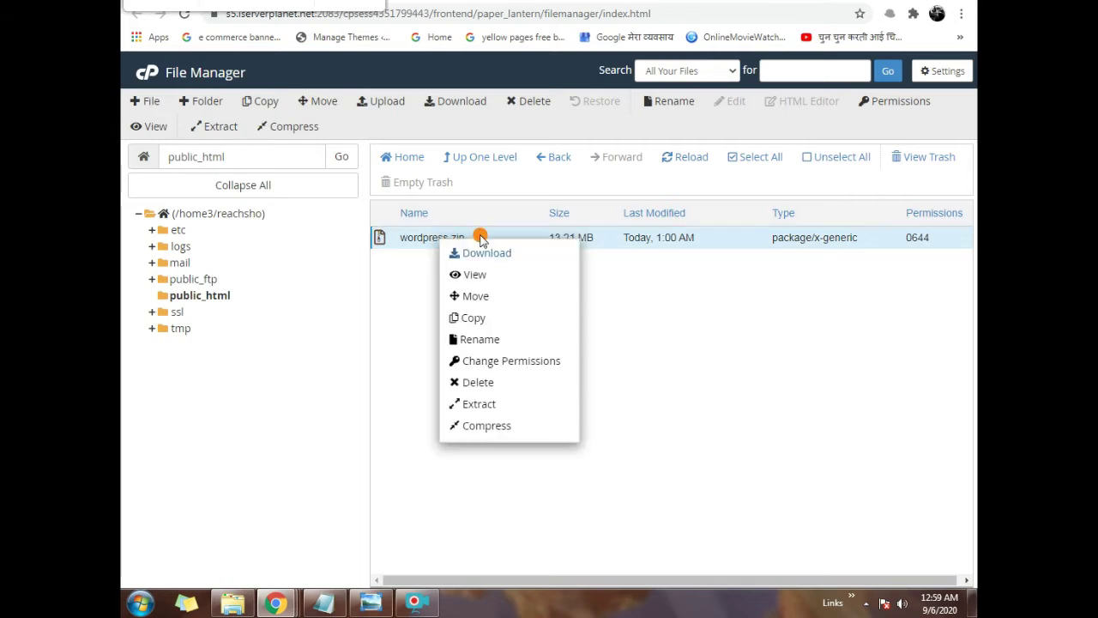
{"action": "left_click", "coordinate": [503, 405]}
{"action": "left_click", "coordinate": [662, 395]}
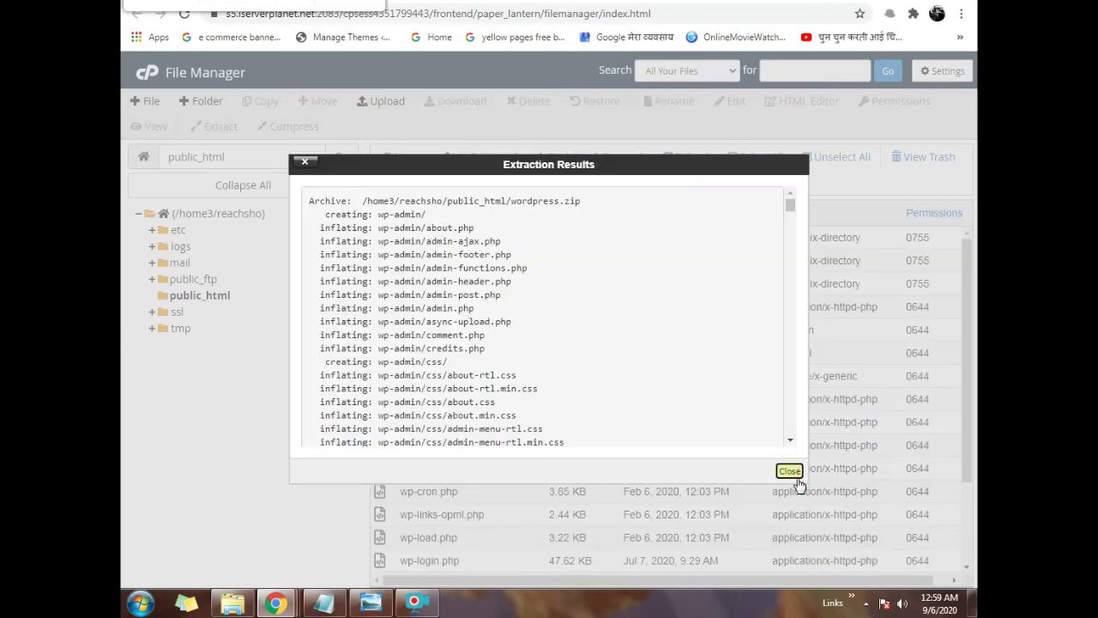
{"action": "left_click", "coordinate": [789, 471]}
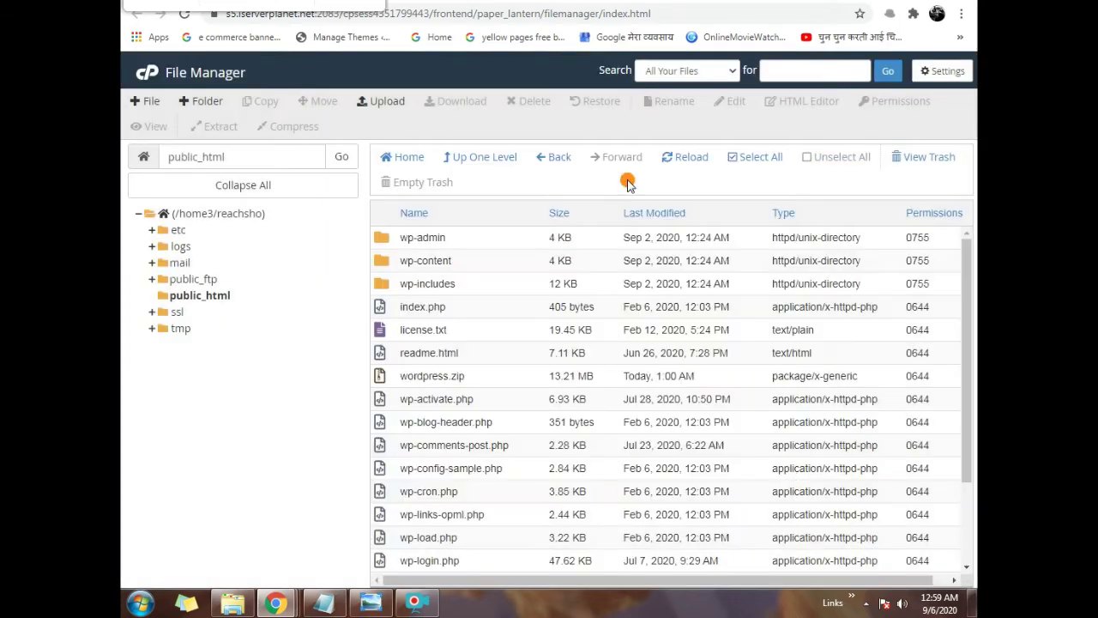
Move the extracted wordpress.zip archive to the trash.
{"action": "right_click", "coordinate": [395, 385]}
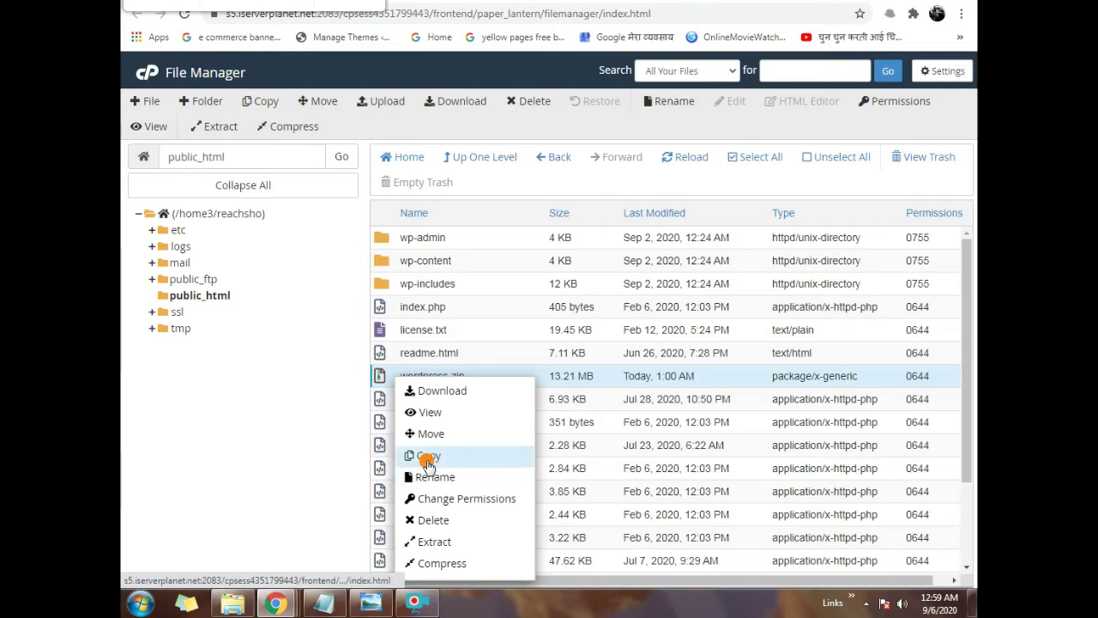
{"action": "left_click", "coordinate": [439, 519]}
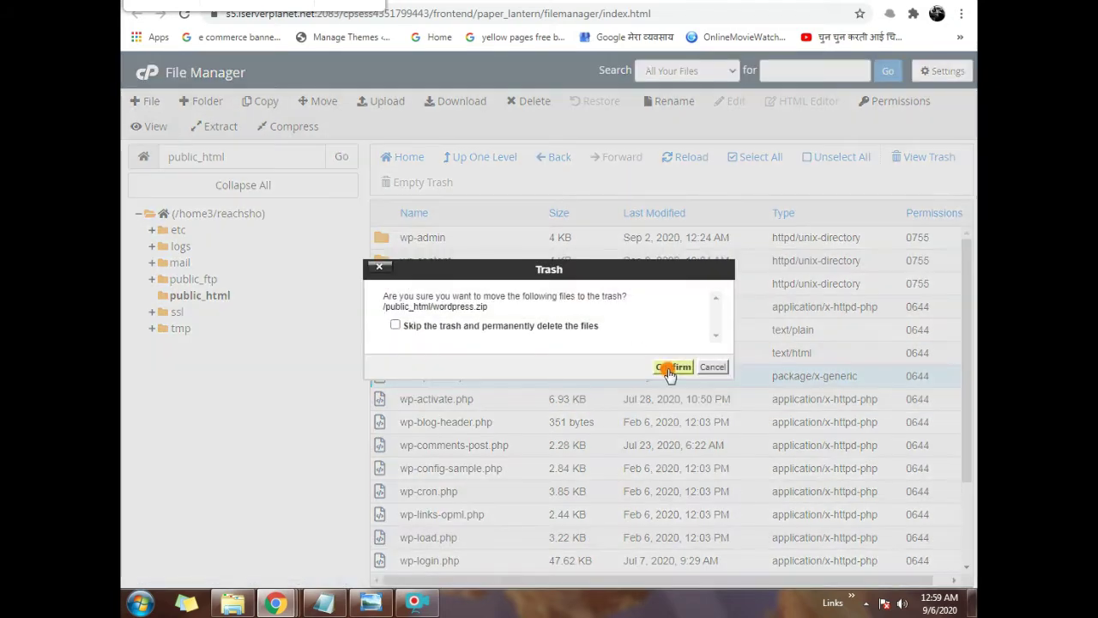
{"action": "left_click", "coordinate": [665, 369]}
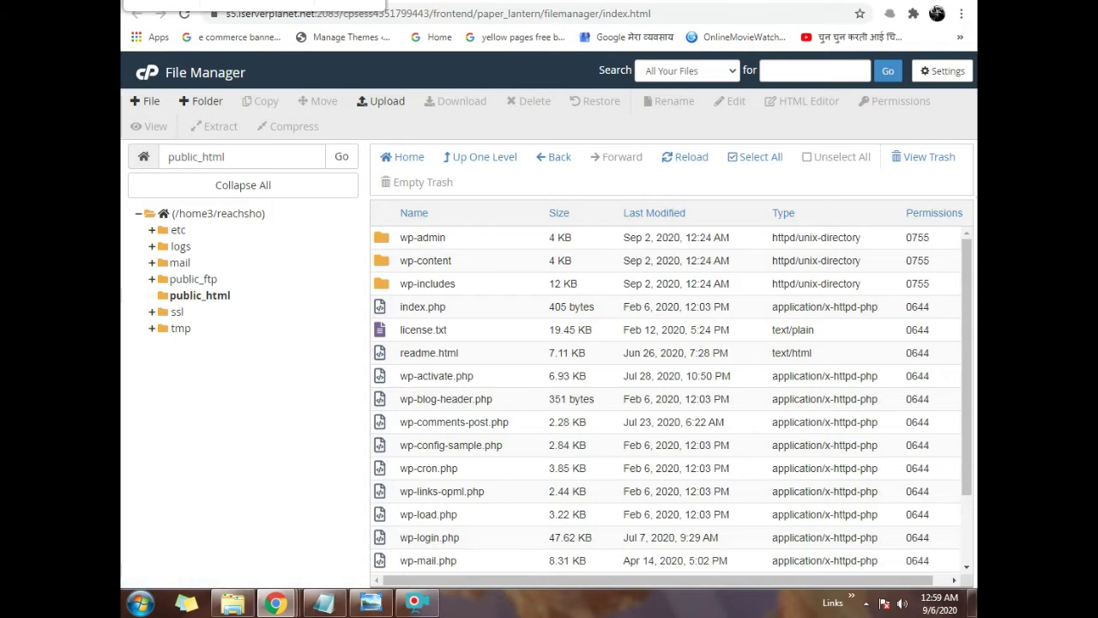
{"action": "left_click", "coordinate": [148, 72]}
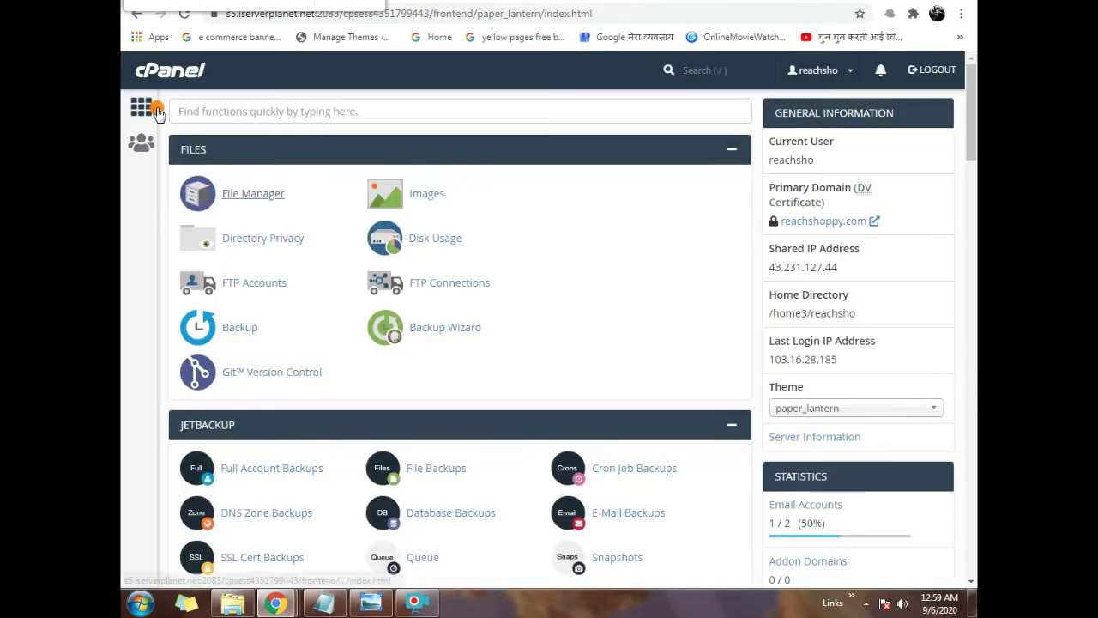
In MySQL Databases, enter rec0120 as the new database name.
{"action": "scroll", "coordinate": [536, 250], "scroll_direction": "down", "scroll_amount": 5}
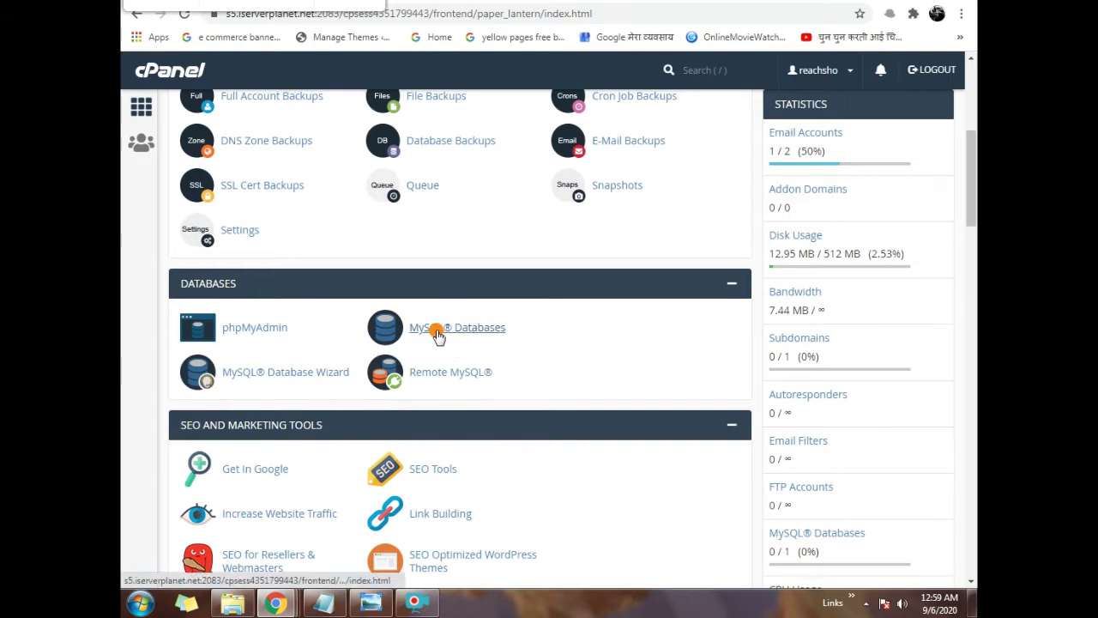
{"action": "left_click", "coordinate": [463, 329]}
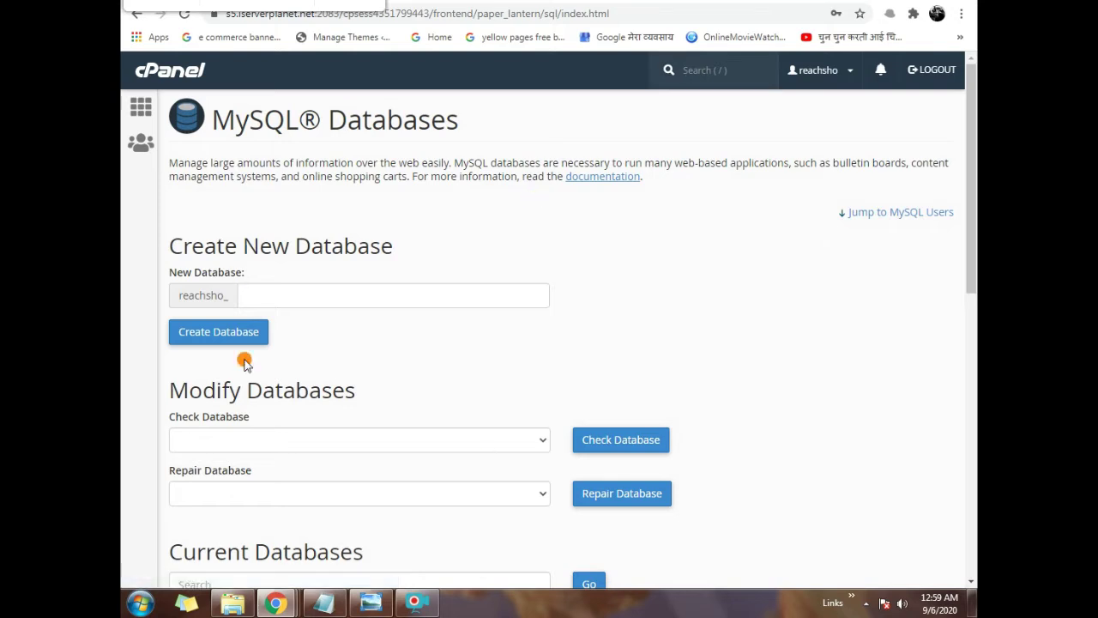
{"action": "left_click", "coordinate": [289, 298]}
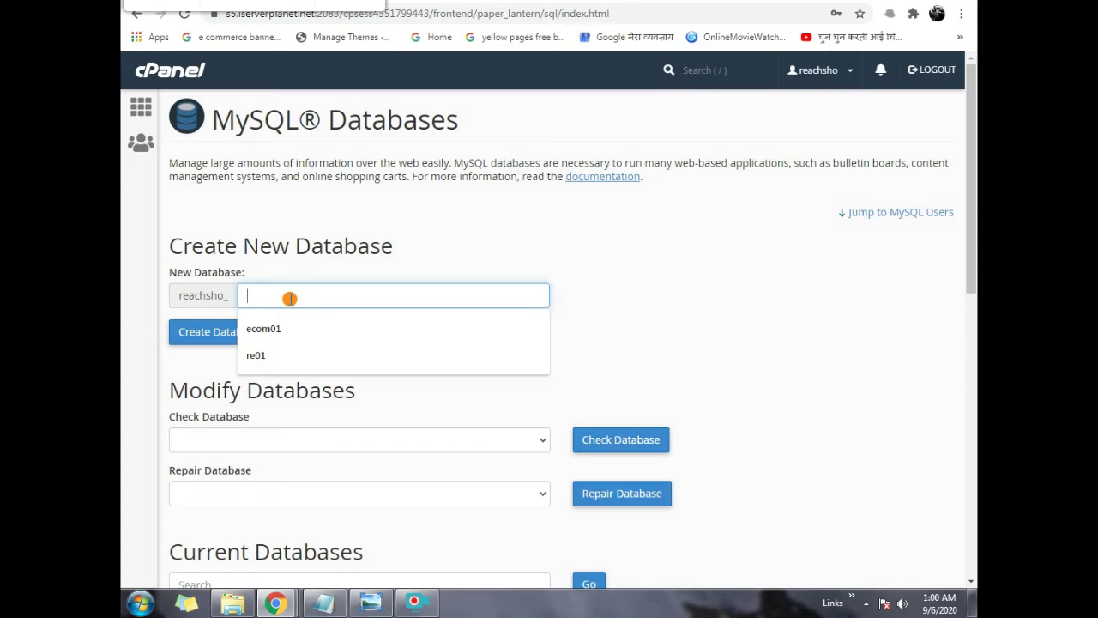
{"action": "type", "text": "rec0"}
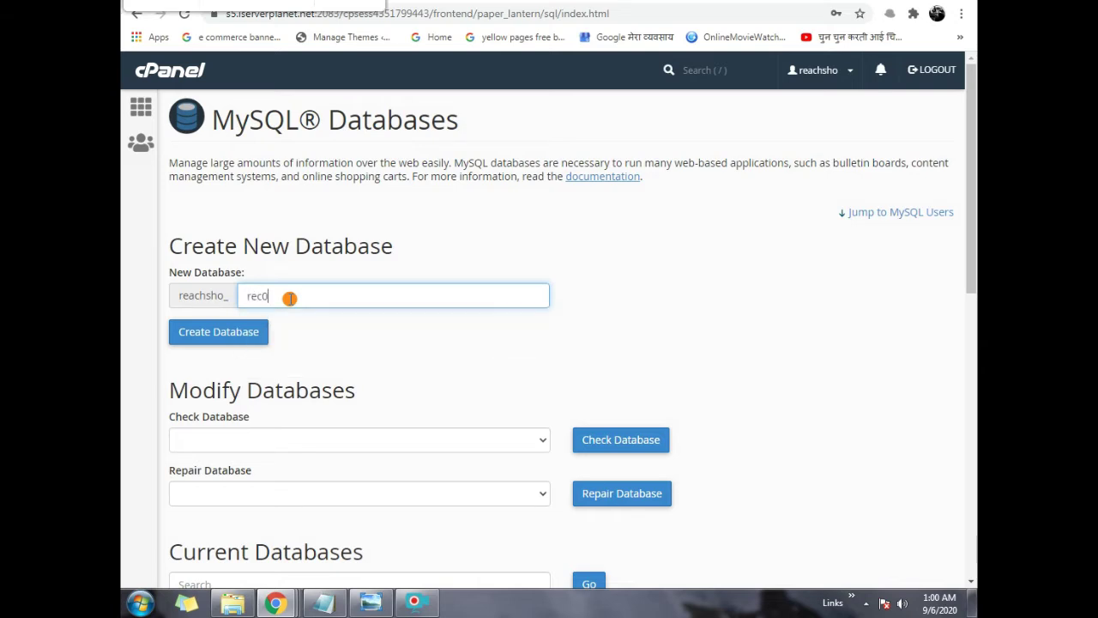
{"action": "type", "text": "120"}
Select the full prefixed database name and prepare the Notepad credentials notes for it.
{"action": "double_click", "coordinate": [290, 296]}
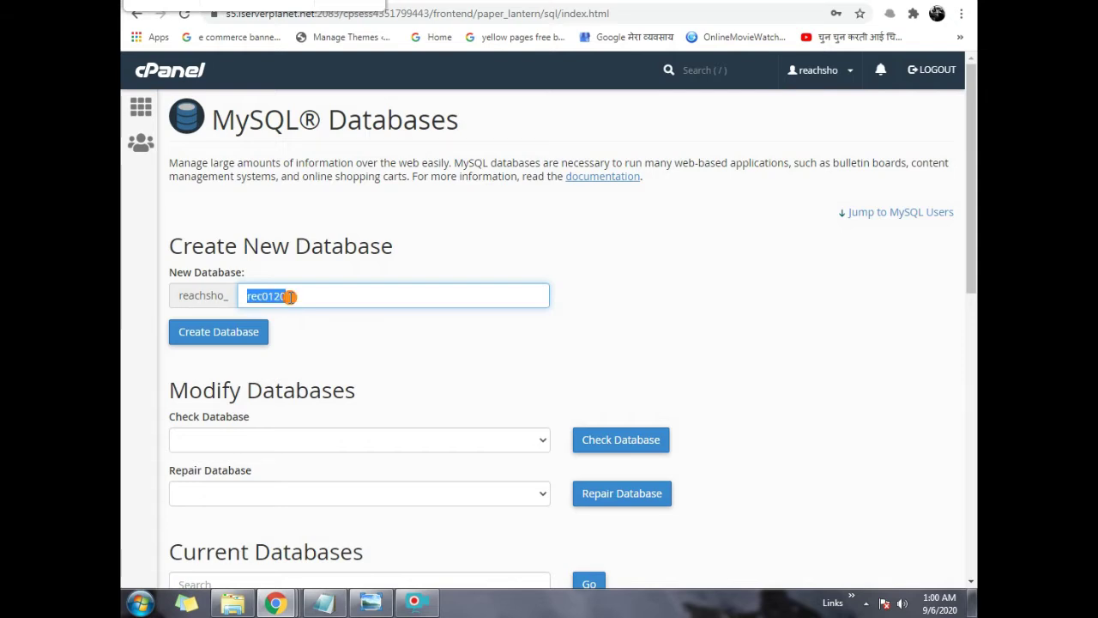
{"action": "left_click_drag", "start_coordinate": [180, 297], "coordinate": [221, 292]}
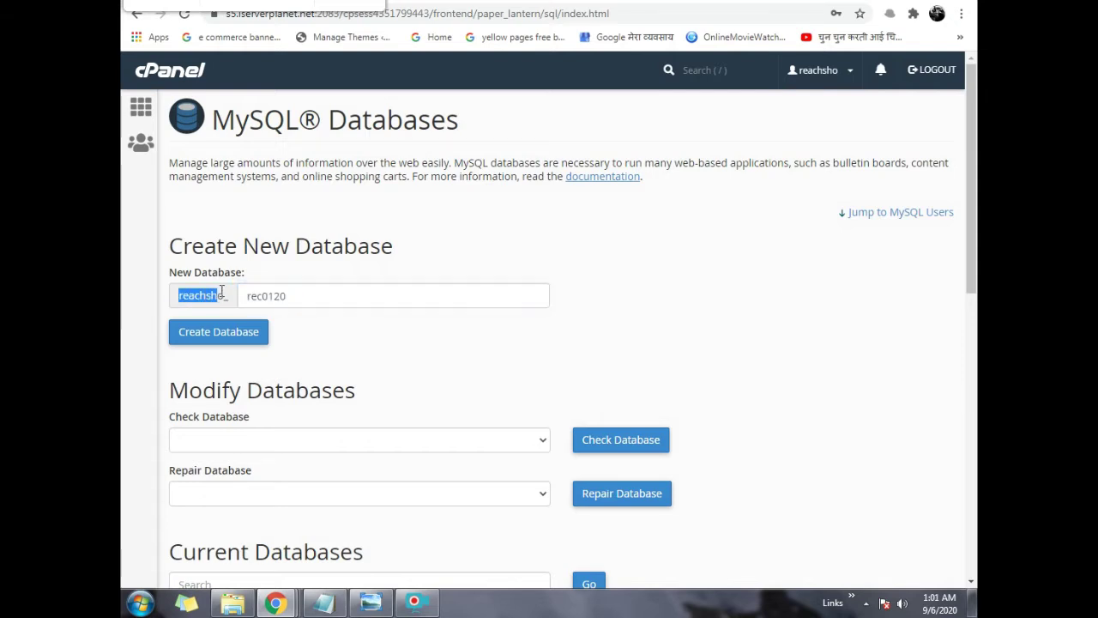
{"action": "left_click", "coordinate": [234, 295]}
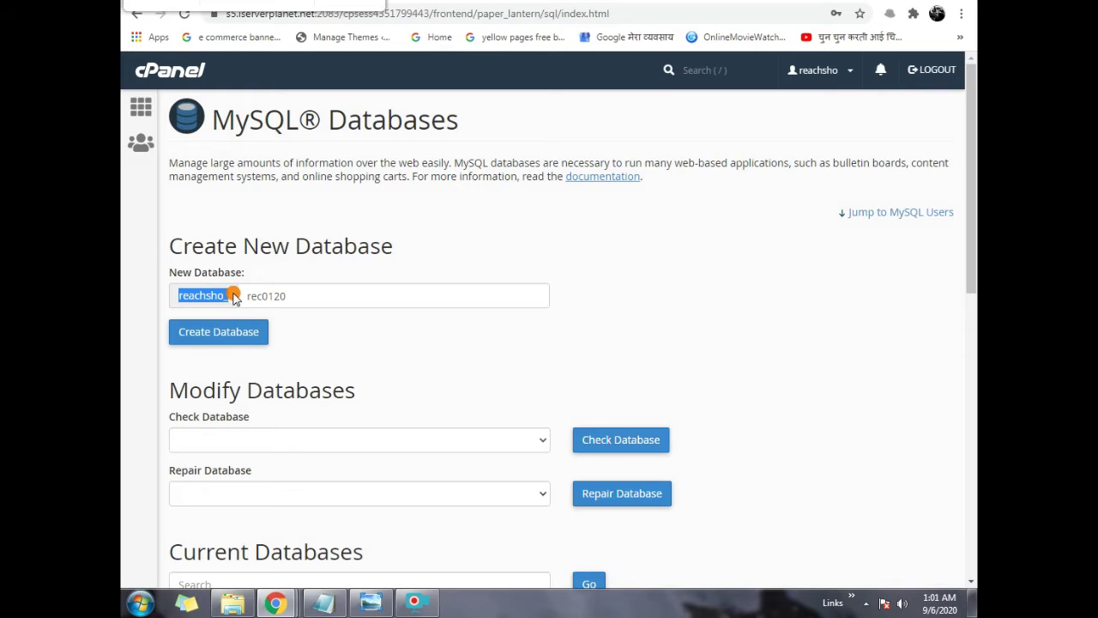
{"action": "left_click", "coordinate": [324, 602]}
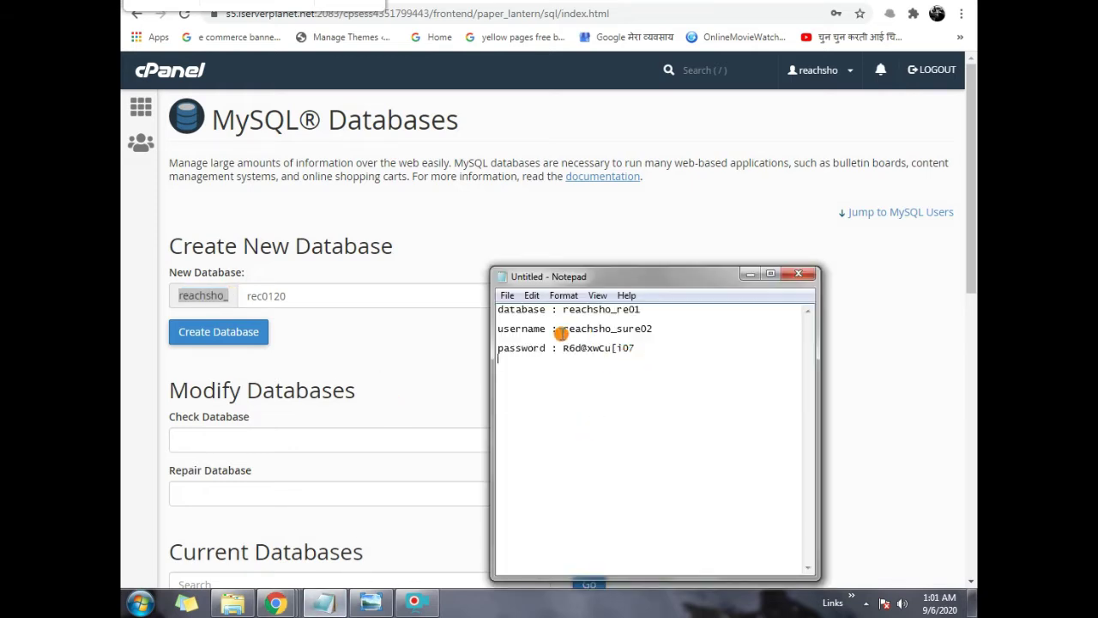
{"action": "left_click_drag", "start_coordinate": [564, 312], "coordinate": [629, 309]}
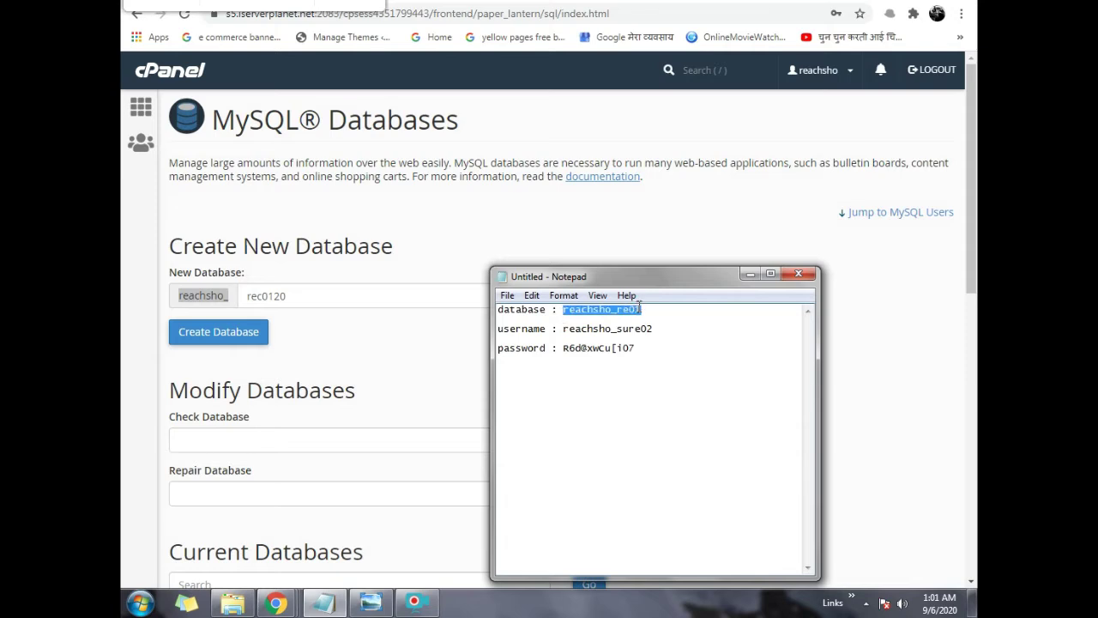
{"action": "key", "text": "ctrl+x"}
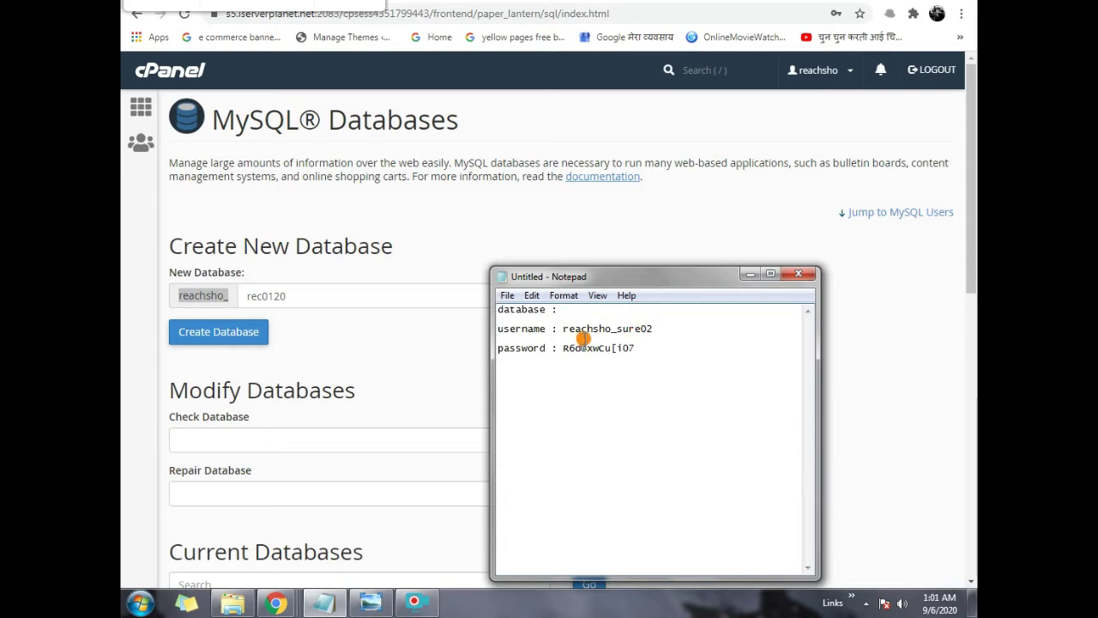
{"action": "key", "text": "ctrl+z"}
{"action": "left_click", "coordinate": [643, 369]}
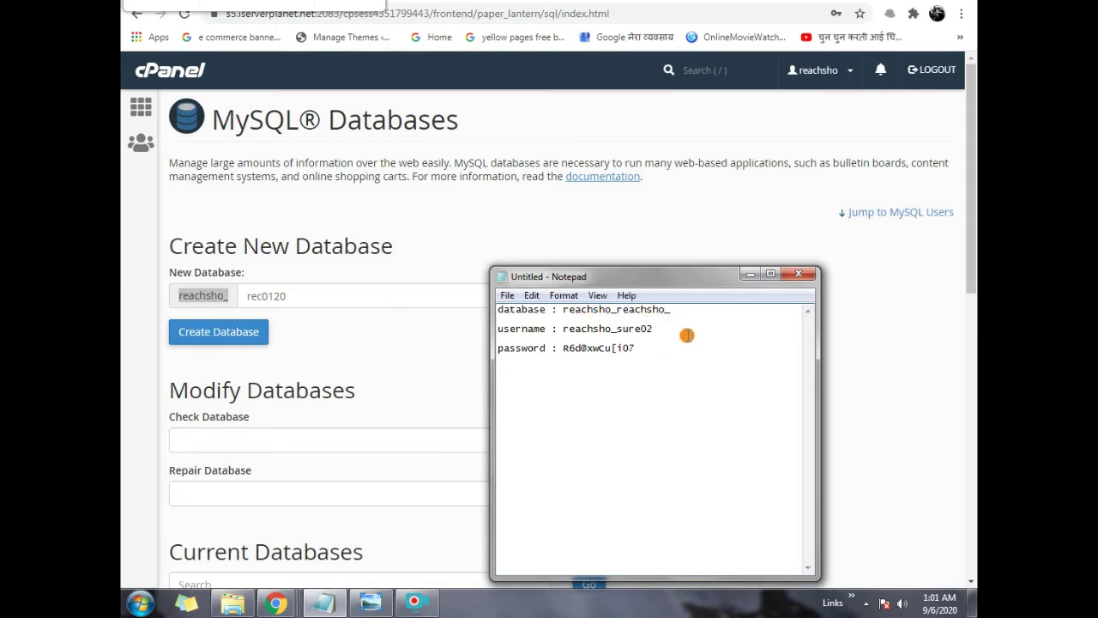
{"action": "key", "text": "shift+Left"}
{"action": "key", "text": "shift+Left"}
{"action": "key", "text": "shift+Left"}
{"action": "key", "text": "shift+Left"}
{"action": "key", "text": "shift+Left"}
{"action": "key", "text": "shift+Left"}
{"action": "key", "text": "shift+Left"}
{"action": "key", "text": "shift+Left"}
{"action": "key", "text": "shift+Left"}
{"action": "left_click_drag", "start_coordinate": [294, 298], "coordinate": [245, 295]}
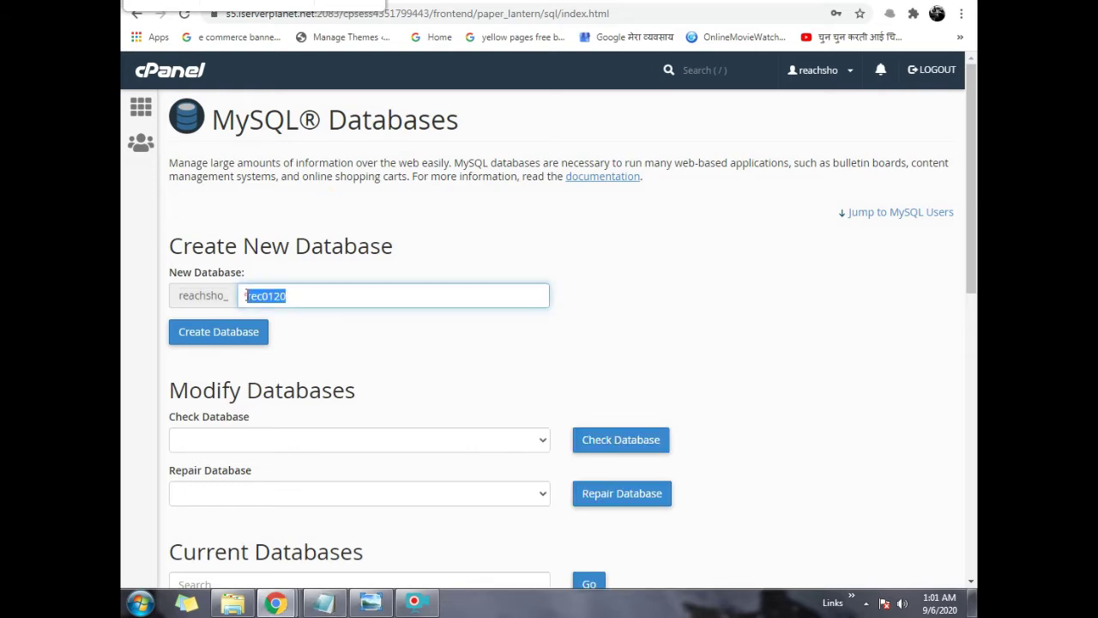
Create the rec0120 database and paste its full name into the notes.
{"action": "left_click", "coordinate": [221, 339]}
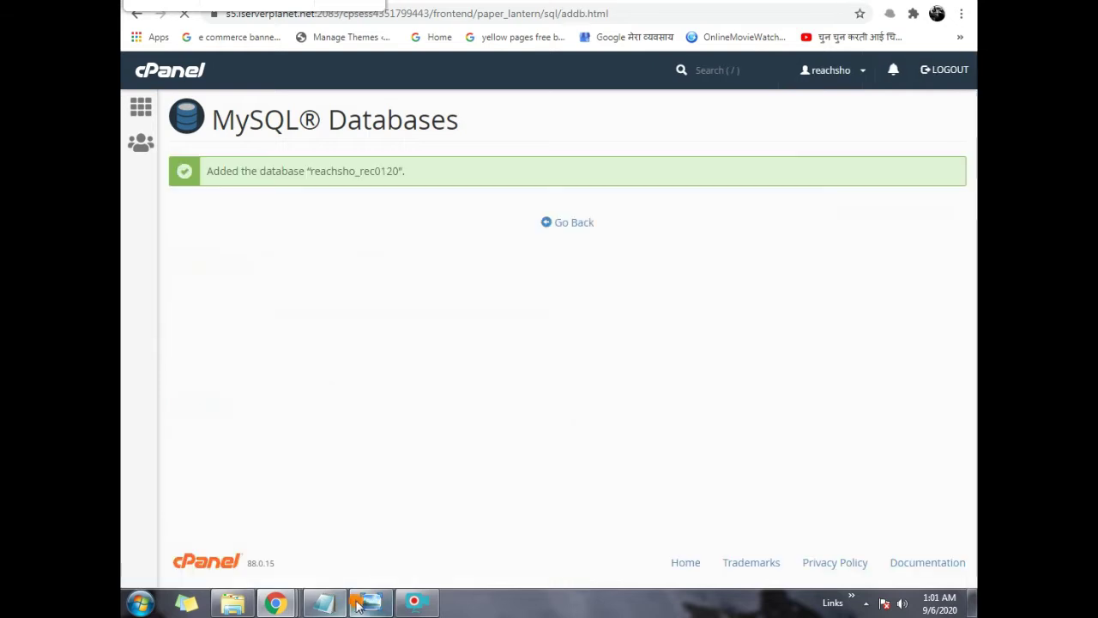
{"action": "left_click", "coordinate": [324, 605]}
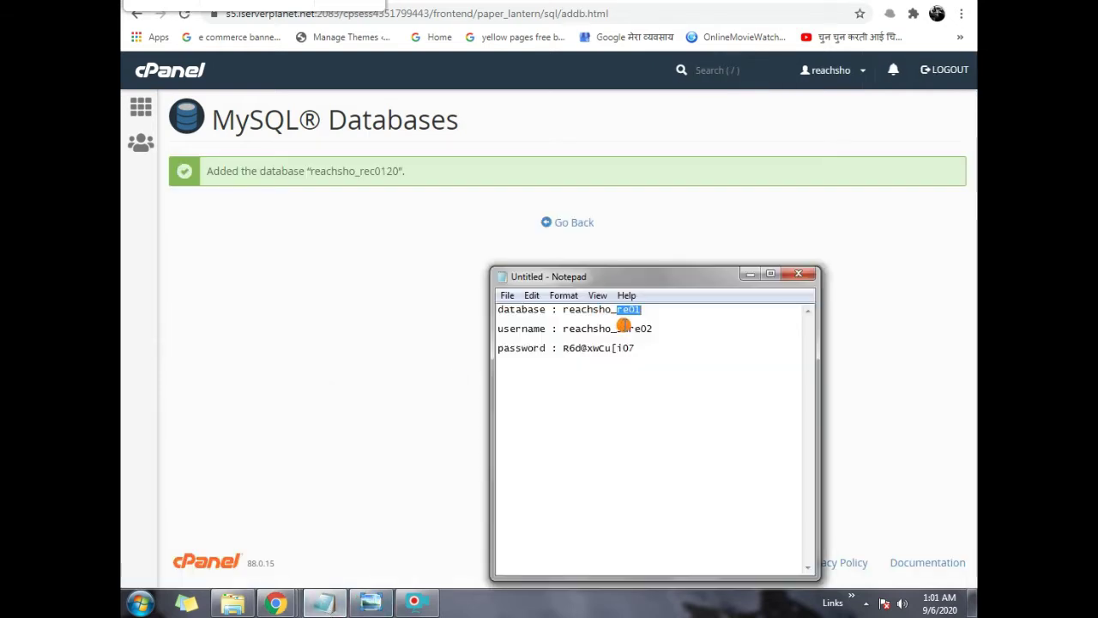
{"action": "key", "text": "ctrl+v"}
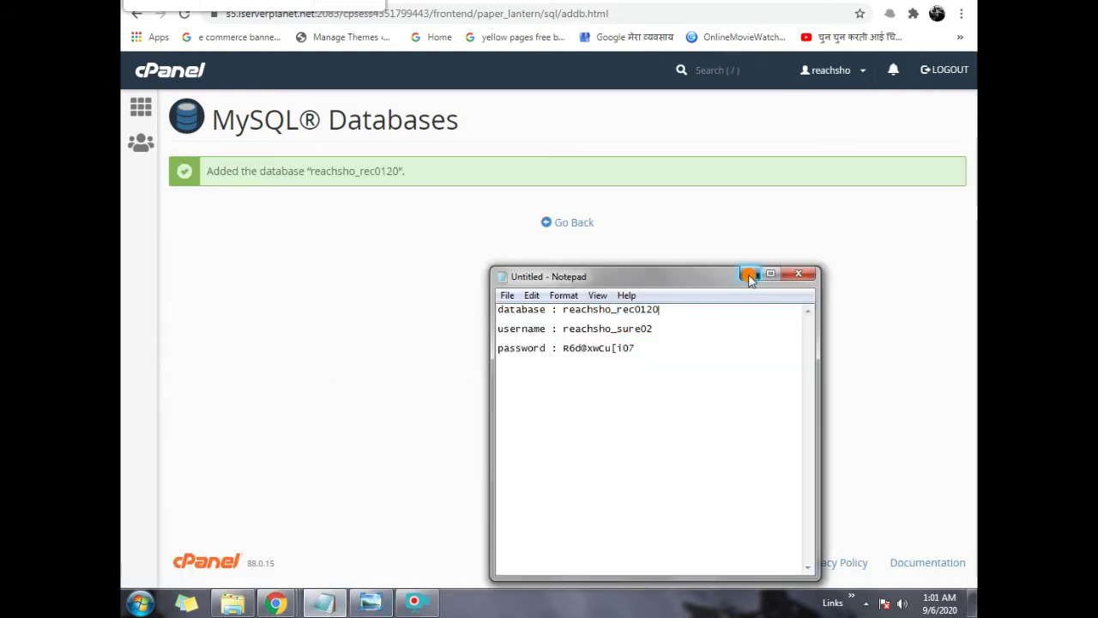
Back on MySQL Databases, enter usrec1020 as the Add New User username.
{"action": "left_click", "coordinate": [750, 273]}
{"action": "left_click", "coordinate": [575, 223]}
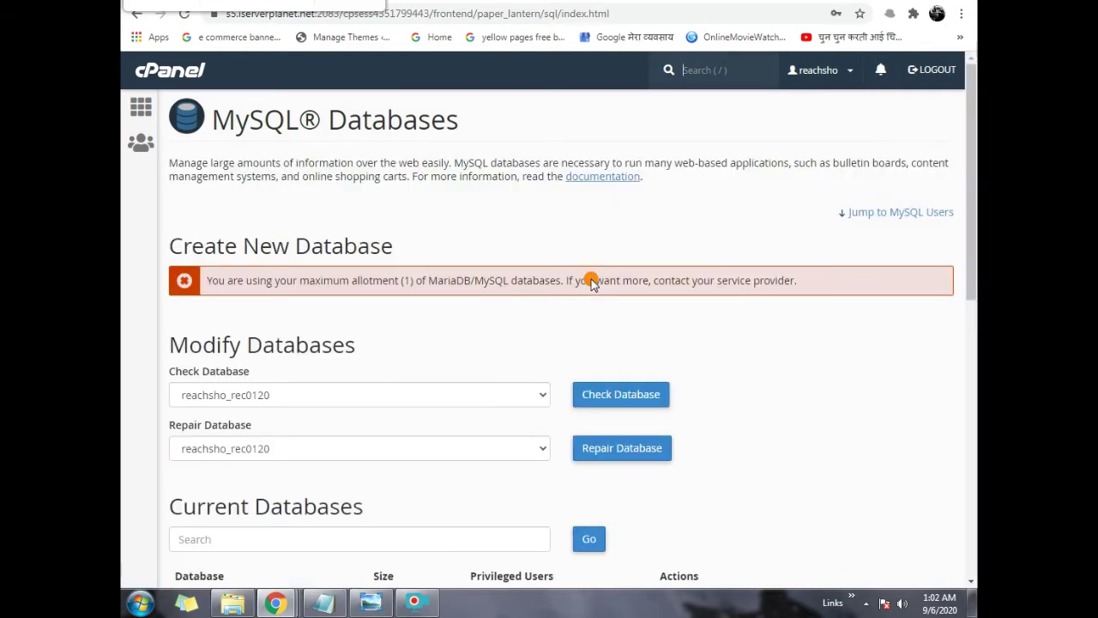
{"action": "scroll", "coordinate": [434, 386], "scroll_direction": "down", "scroll_amount": 4}
{"action": "scroll", "coordinate": [428, 376], "scroll_direction": "down", "scroll_amount": 1}
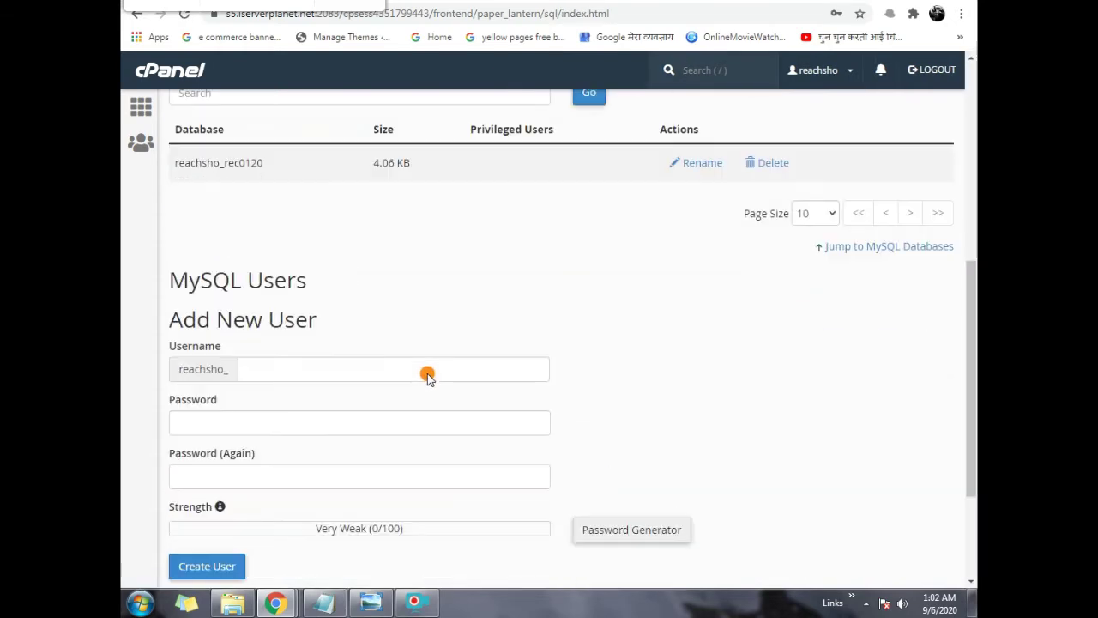
{"action": "left_click", "coordinate": [343, 368]}
{"action": "type", "text": "us"}
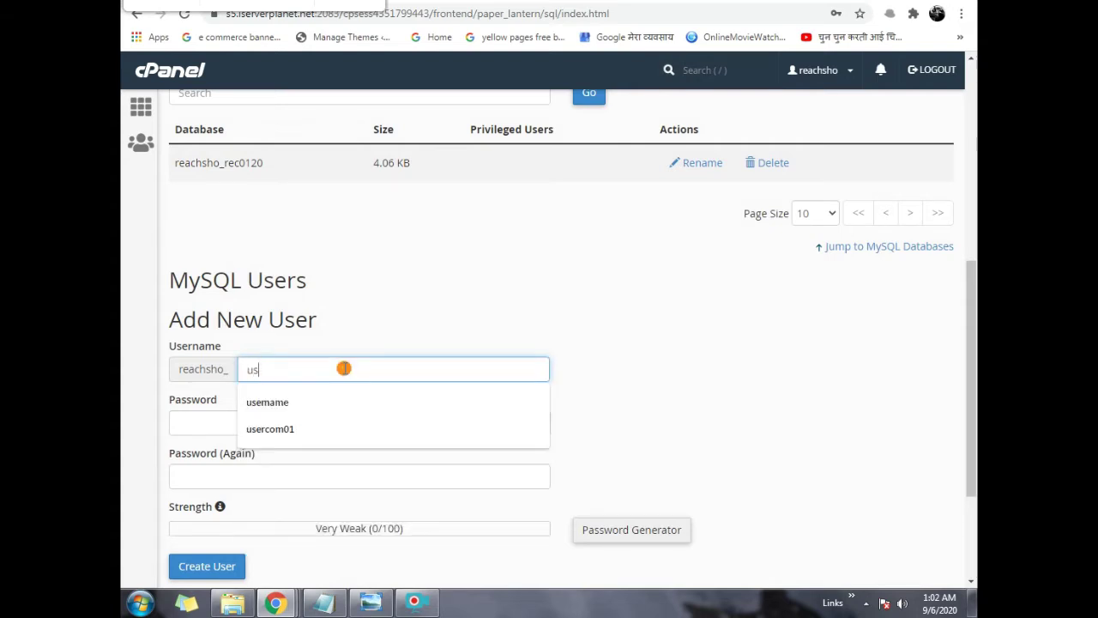
{"action": "type", "text": "rec1020"}
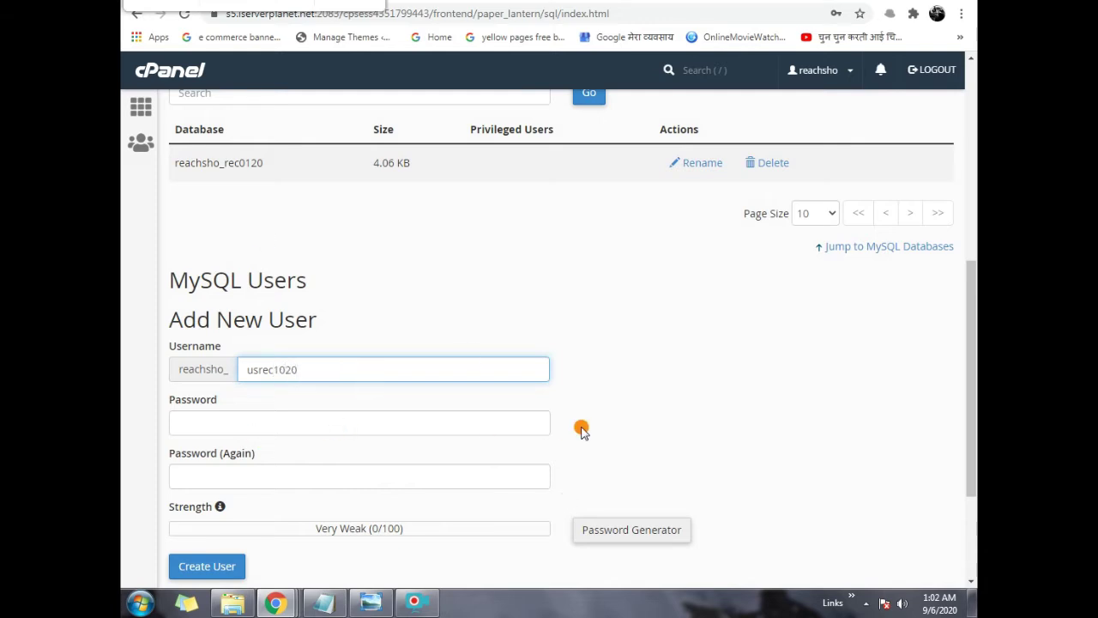
Copy the username usrec1020 into the Notepad credentials notes.
{"action": "double_click", "coordinate": [347, 373]}
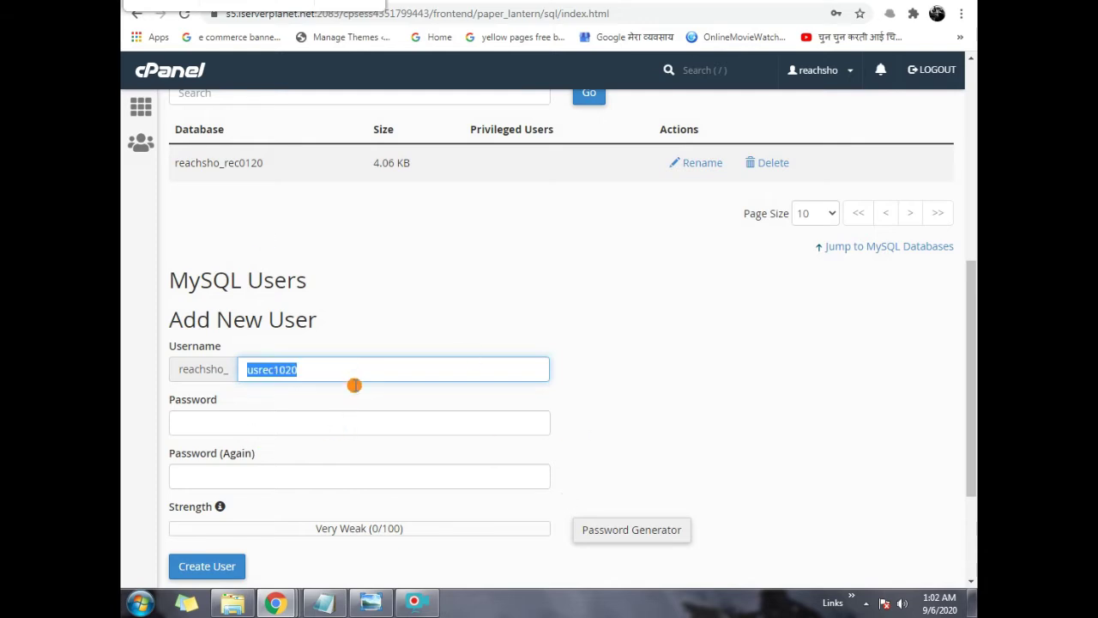
{"action": "left_click", "coordinate": [324, 603]}
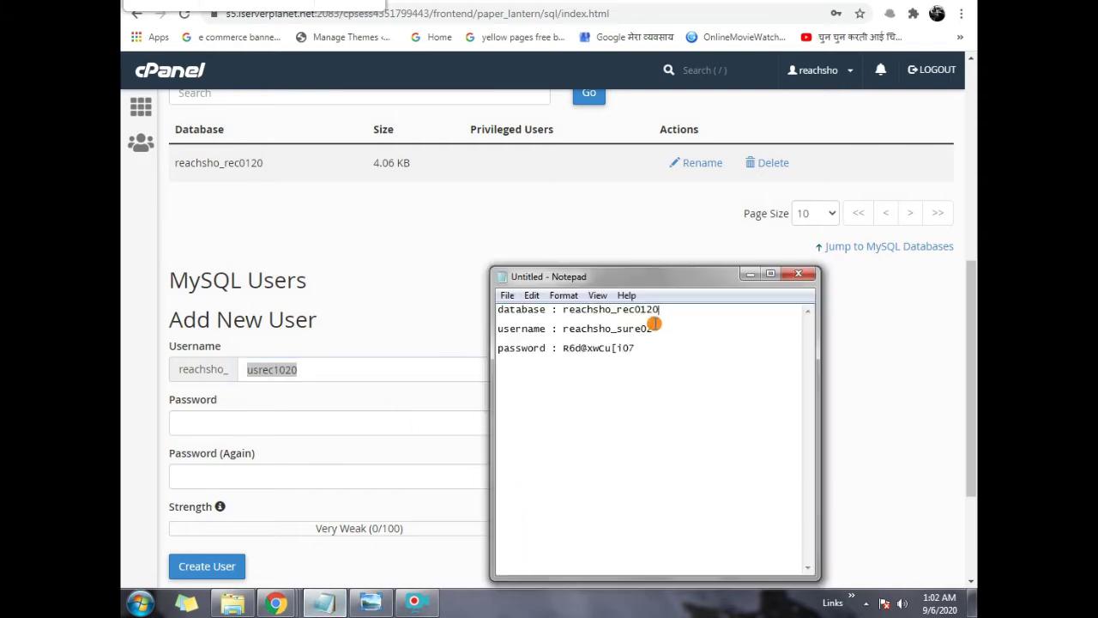
{"action": "left_click", "coordinate": [617, 328]}
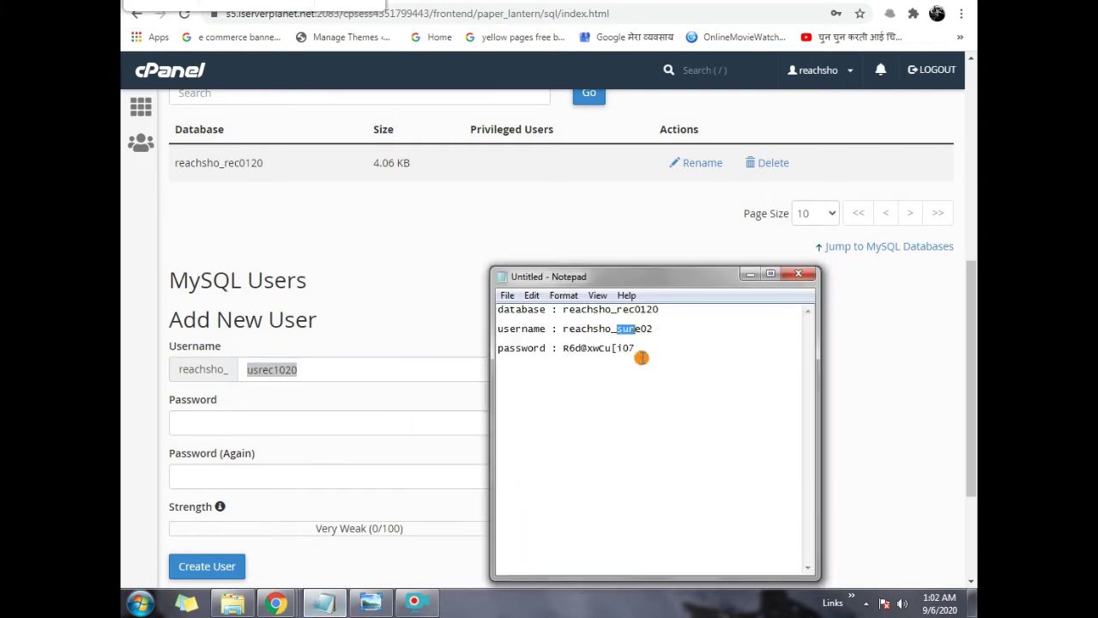
{"action": "key", "text": "ctrl+v"}
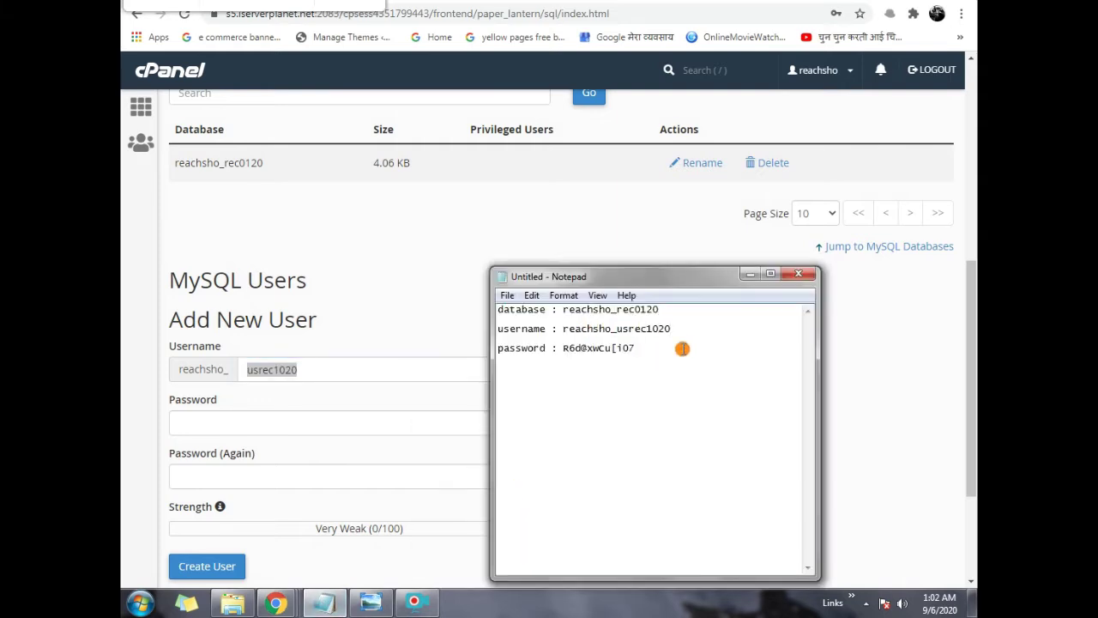
{"action": "left_click", "coordinate": [750, 274]}
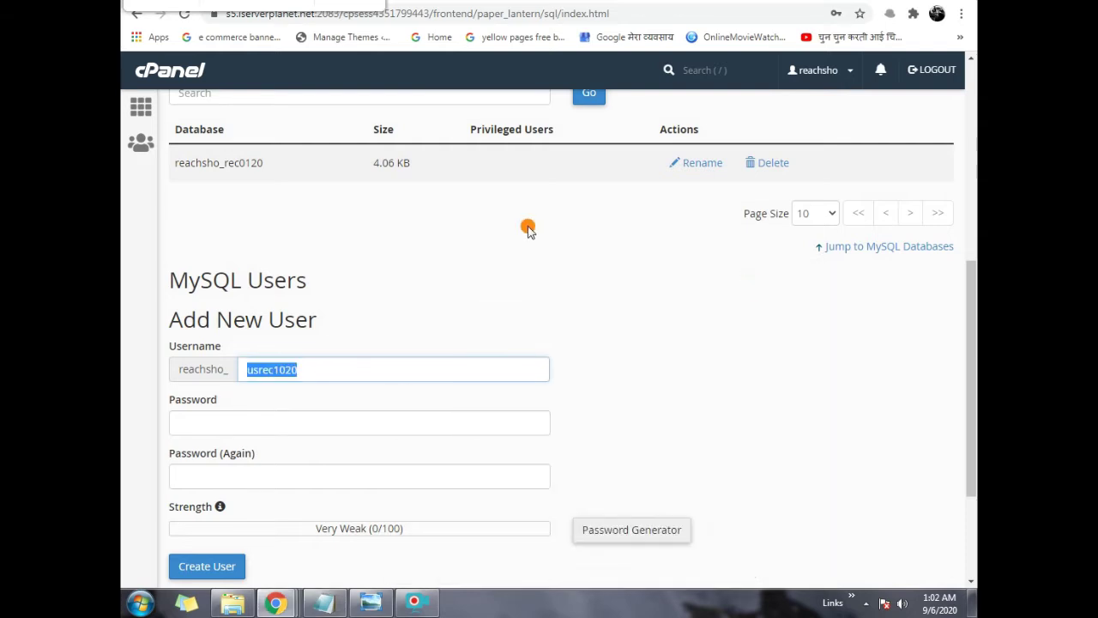
{"action": "scroll", "coordinate": [449, 318], "scroll_direction": "down", "scroll_amount": 2}
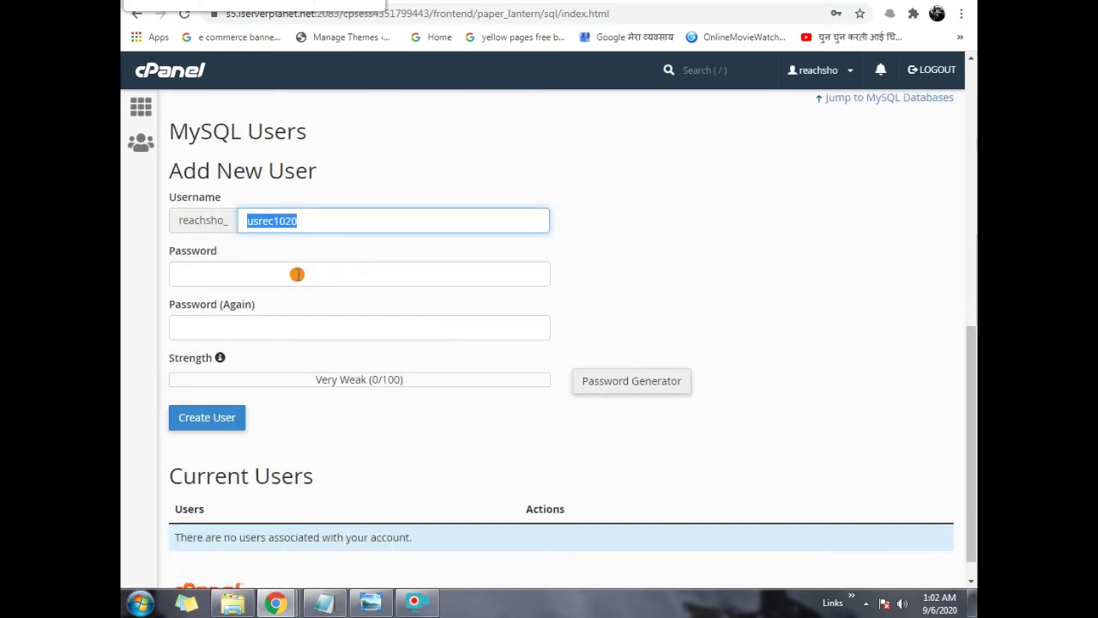
Try the Password Generator, then close it without using its password.
{"action": "left_click", "coordinate": [610, 386]}
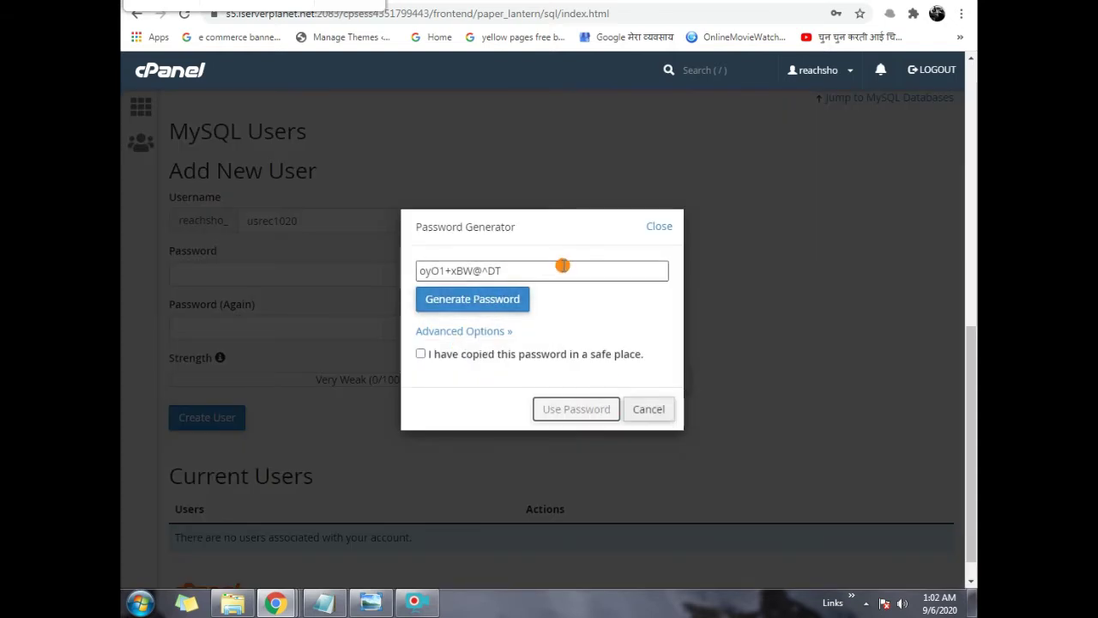
{"action": "triple_click", "coordinate": [562, 267]}
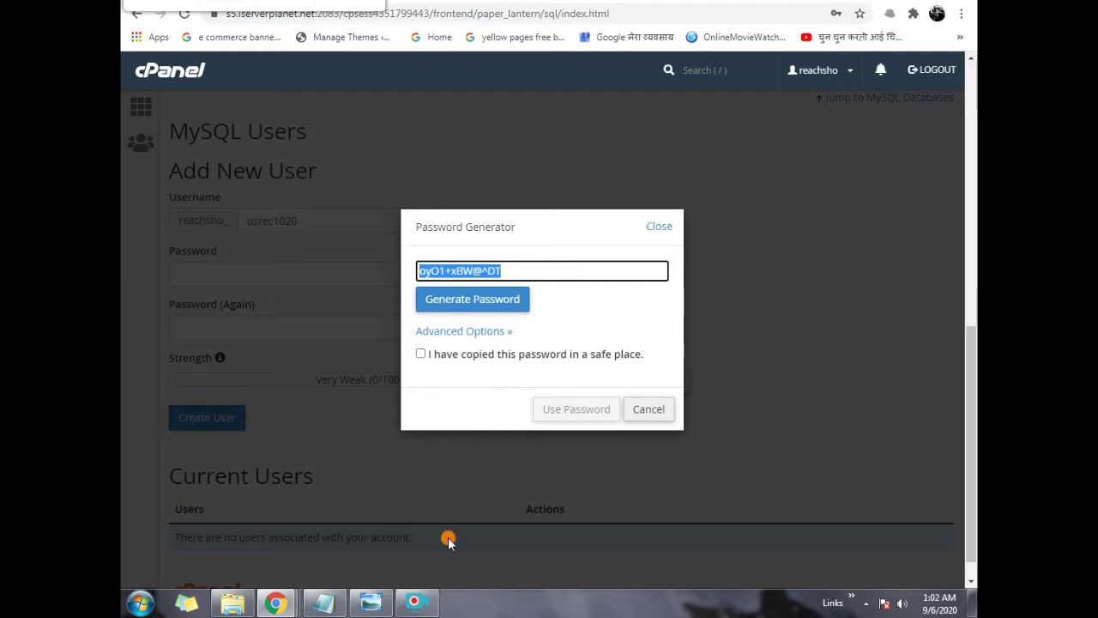
{"action": "left_click", "coordinate": [313, 606]}
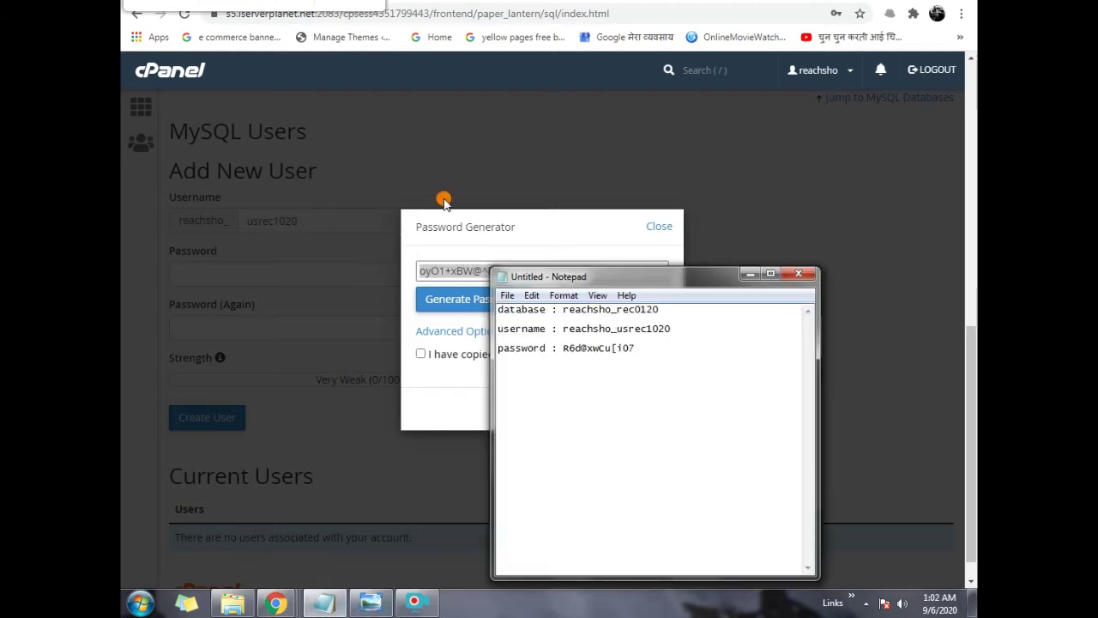
{"action": "left_click", "coordinate": [750, 274]}
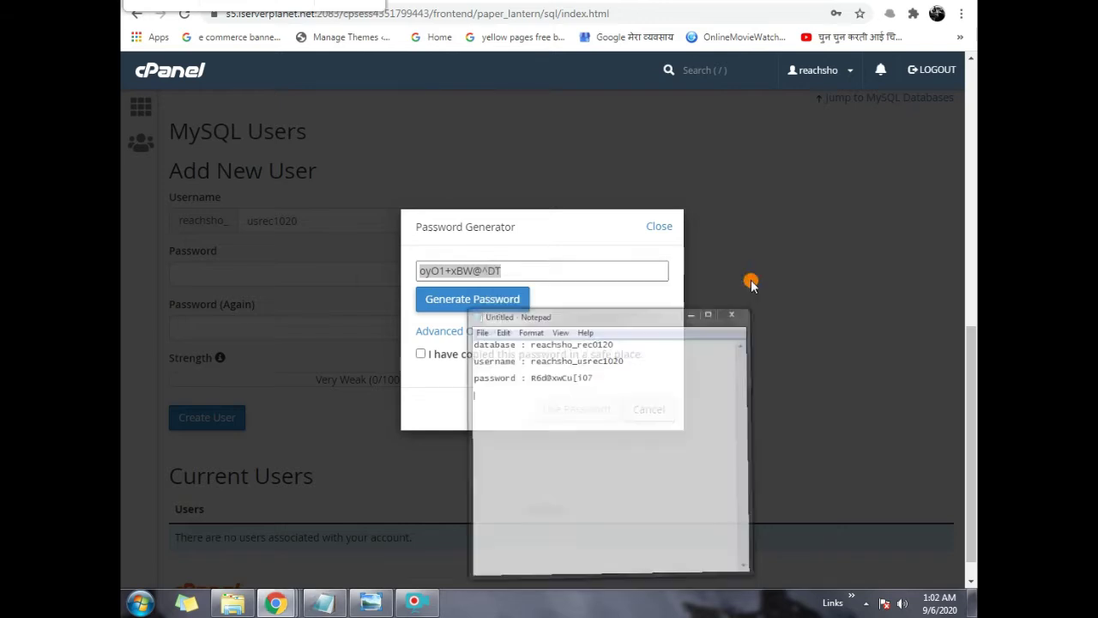
{"action": "left_click", "coordinate": [421, 354]}
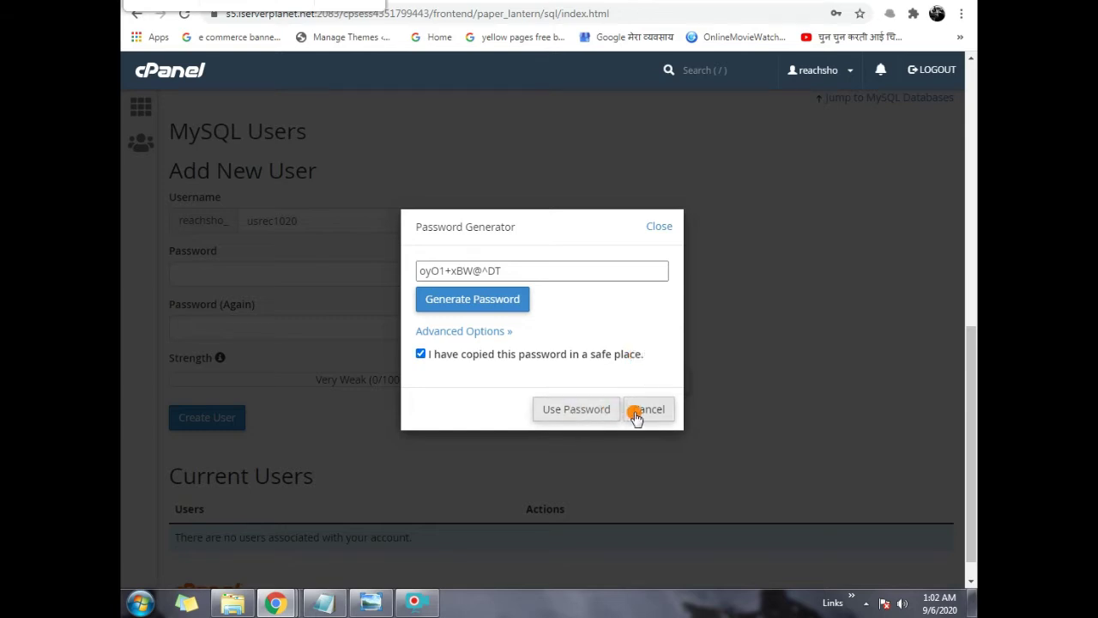
{"action": "left_click", "coordinate": [312, 391]}
Paste the password saved in the notes into both password fields and create the user.
{"action": "left_click", "coordinate": [326, 604]}
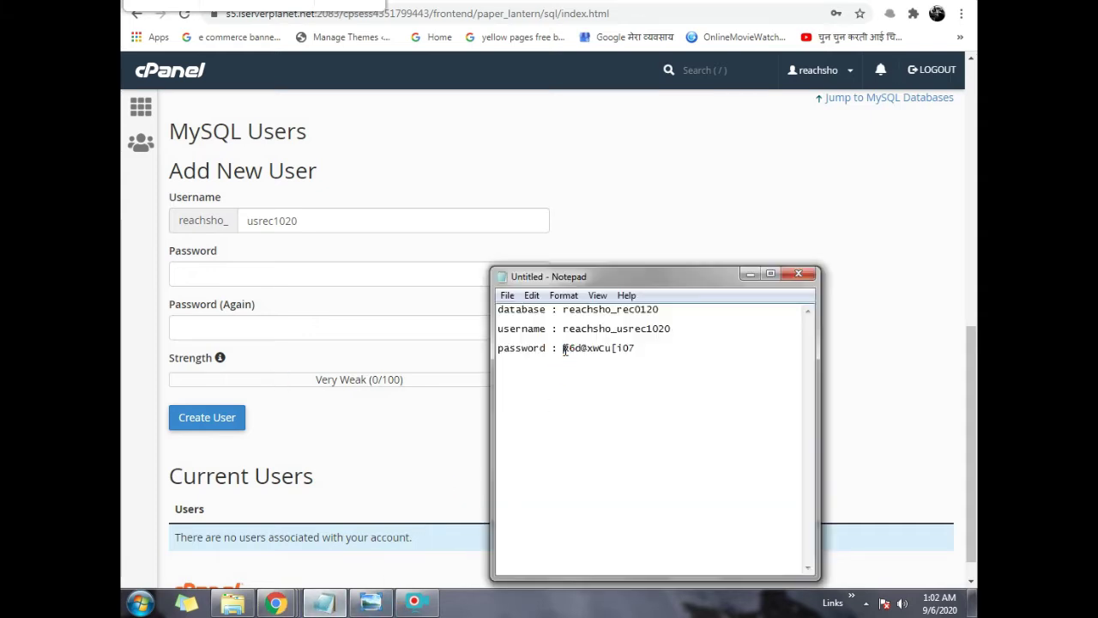
{"action": "left_click_drag", "start_coordinate": [563, 348], "coordinate": [624, 358]}
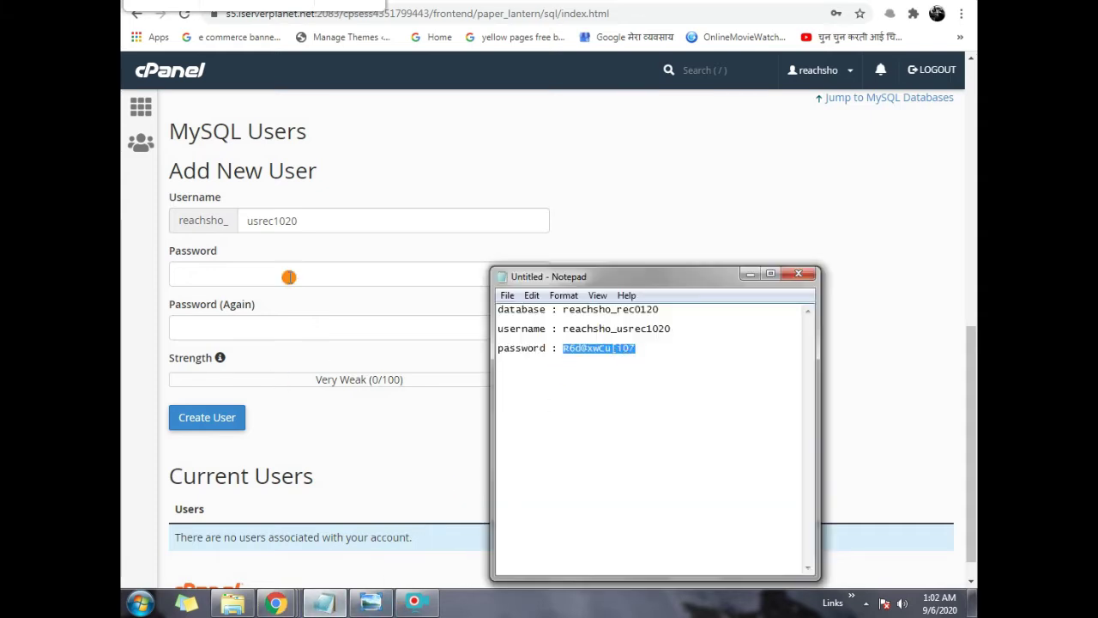
{"action": "left_click", "coordinate": [289, 277]}
{"action": "key", "text": "ctrl+v"}
{"action": "left_click", "coordinate": [331, 327]}
{"action": "key", "text": "ctrl+v"}
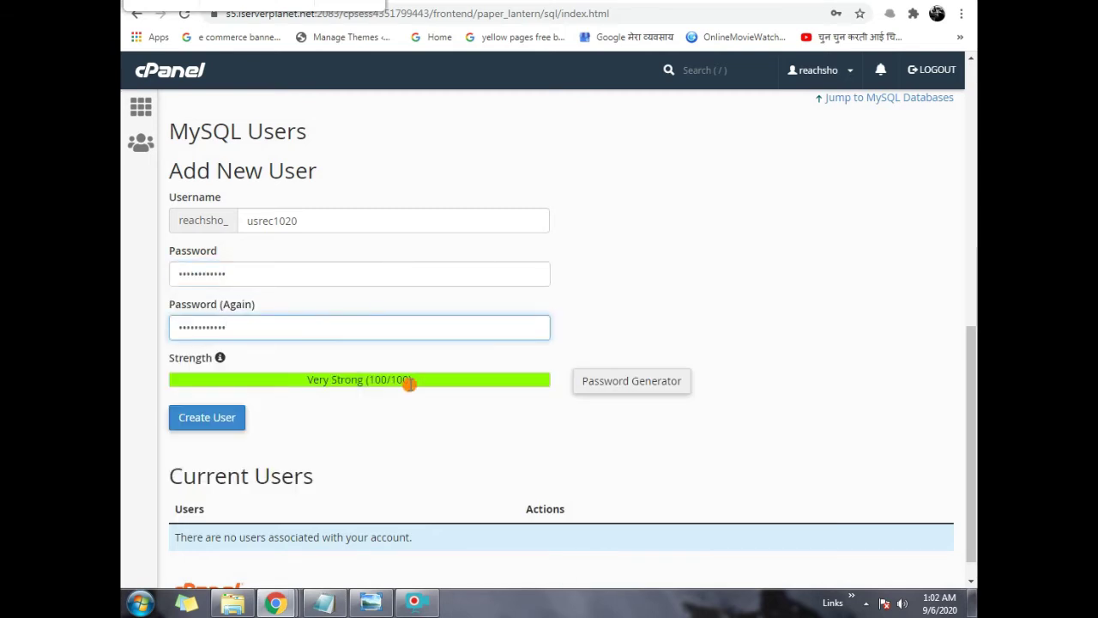
{"action": "left_click", "coordinate": [217, 418]}
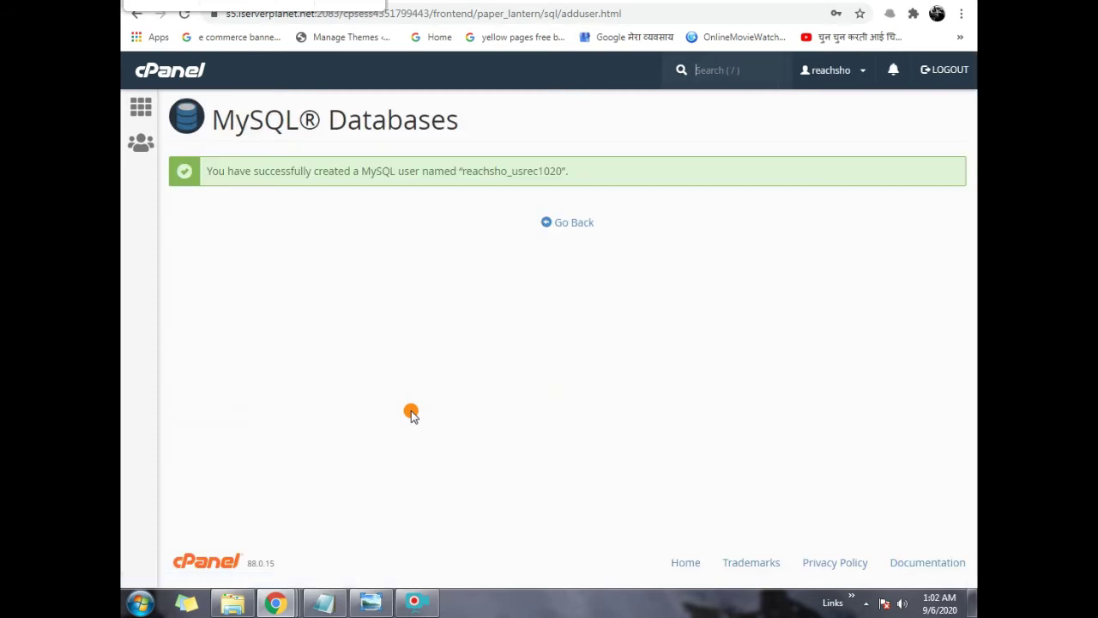
Add usrec1020 to the rec0120 database and tick ALL PRIVILEGES.
{"action": "left_click", "coordinate": [580, 226]}
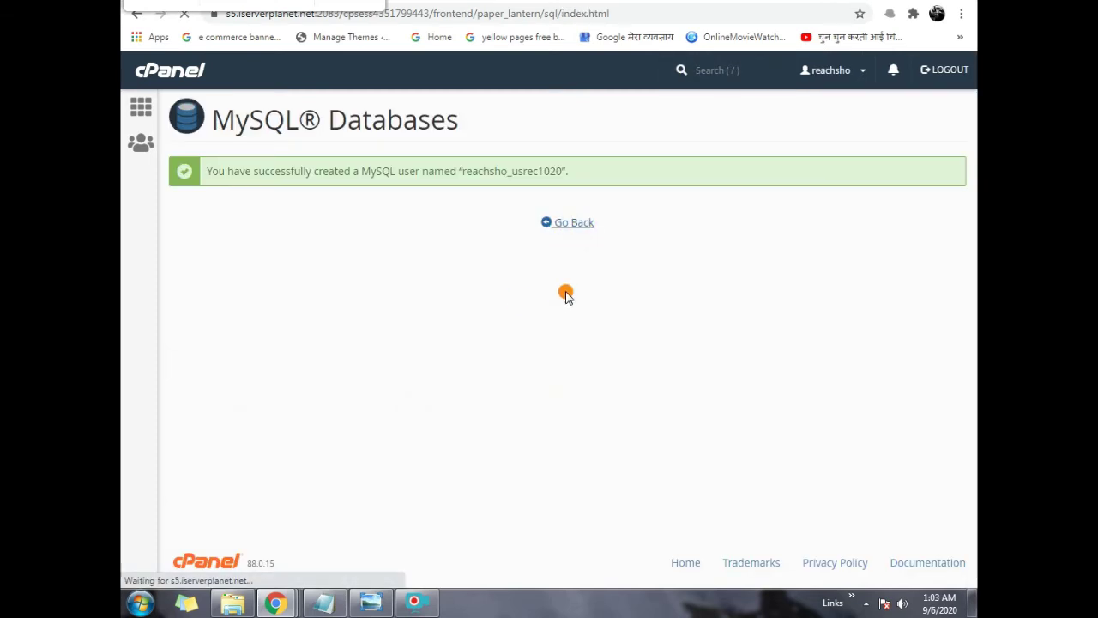
{"action": "scroll", "coordinate": [367, 328], "scroll_direction": "down", "scroll_amount": 4}
{"action": "scroll", "coordinate": [367, 326], "scroll_direction": "down", "scroll_amount": 5}
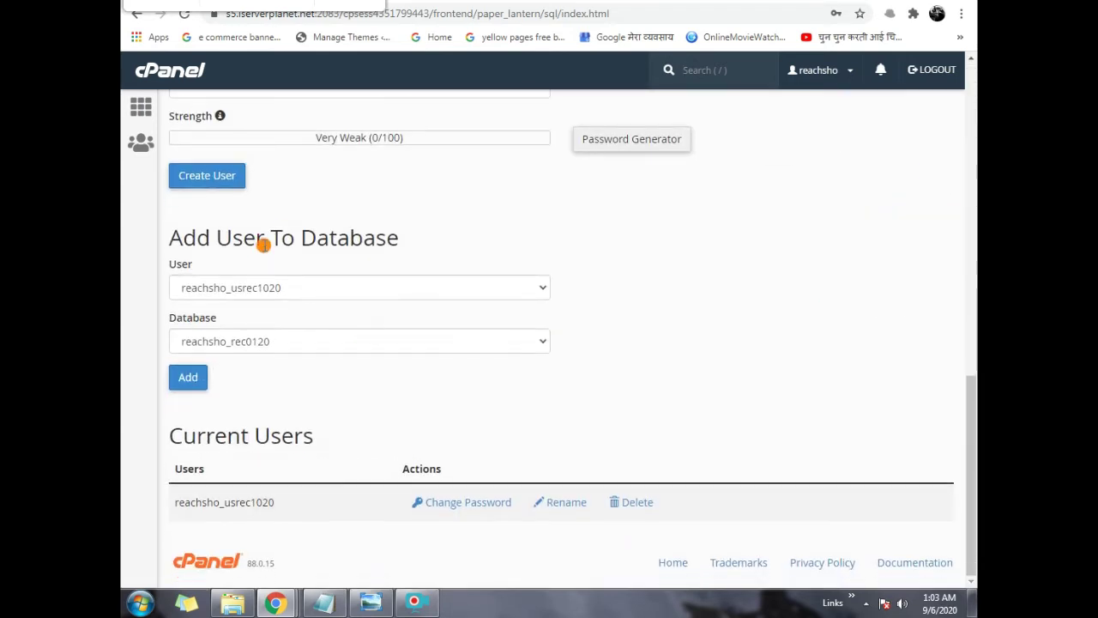
{"action": "left_click", "coordinate": [190, 378]}
{"action": "left_click", "coordinate": [184, 380]}
{"action": "left_click", "coordinate": [454, 347]}
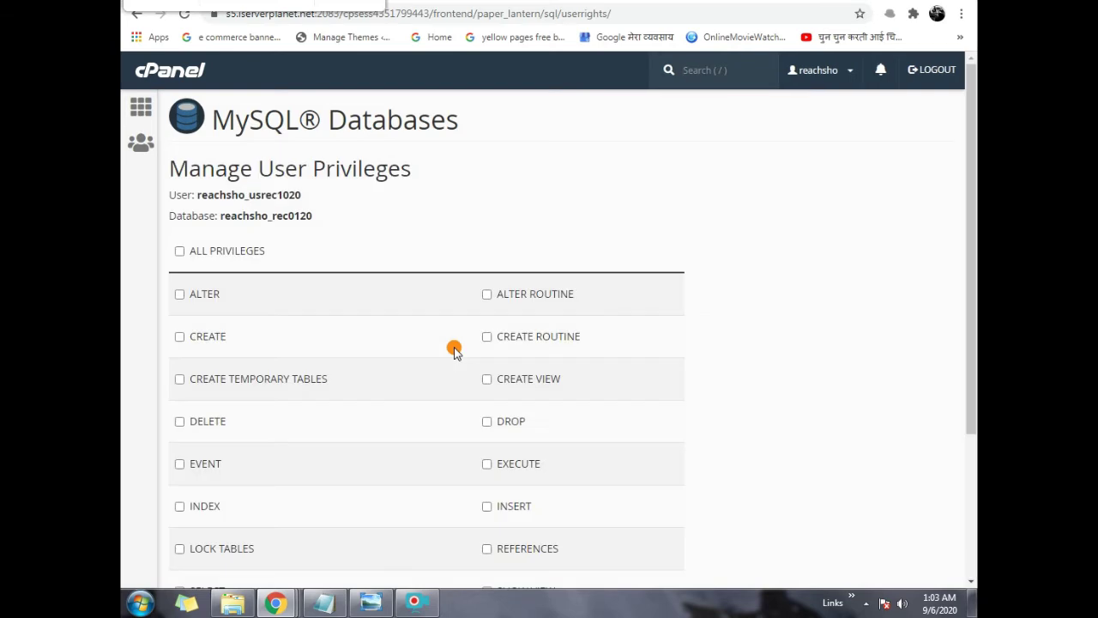
{"action": "left_click", "coordinate": [181, 252]}
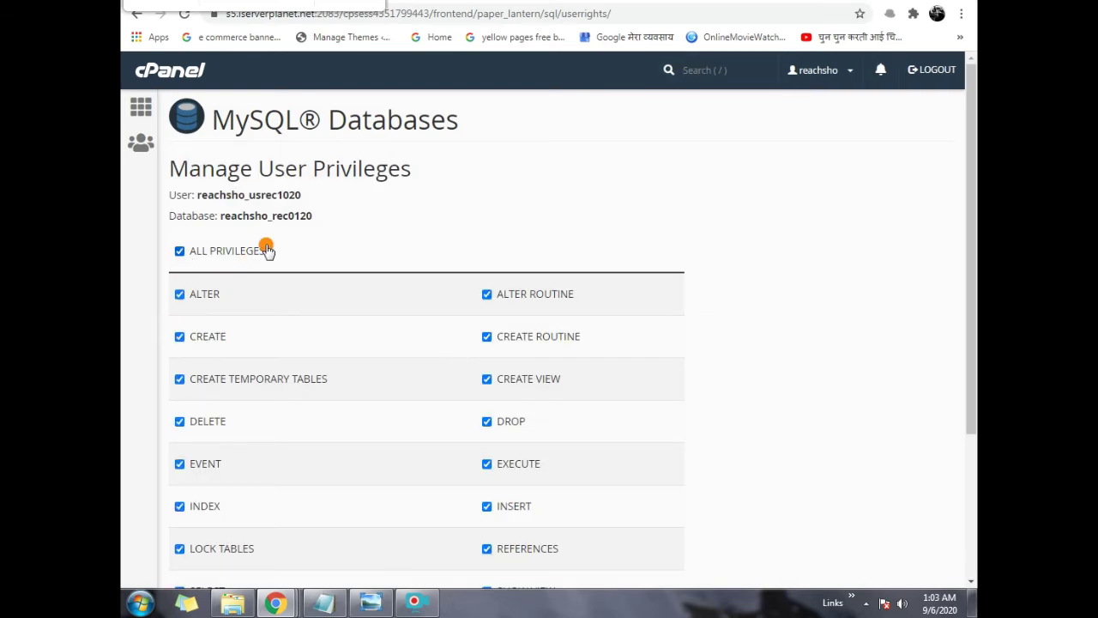
Copy the user and database names into the notes below the password.
{"action": "left_click_drag", "start_coordinate": [313, 216], "coordinate": [202, 199]}
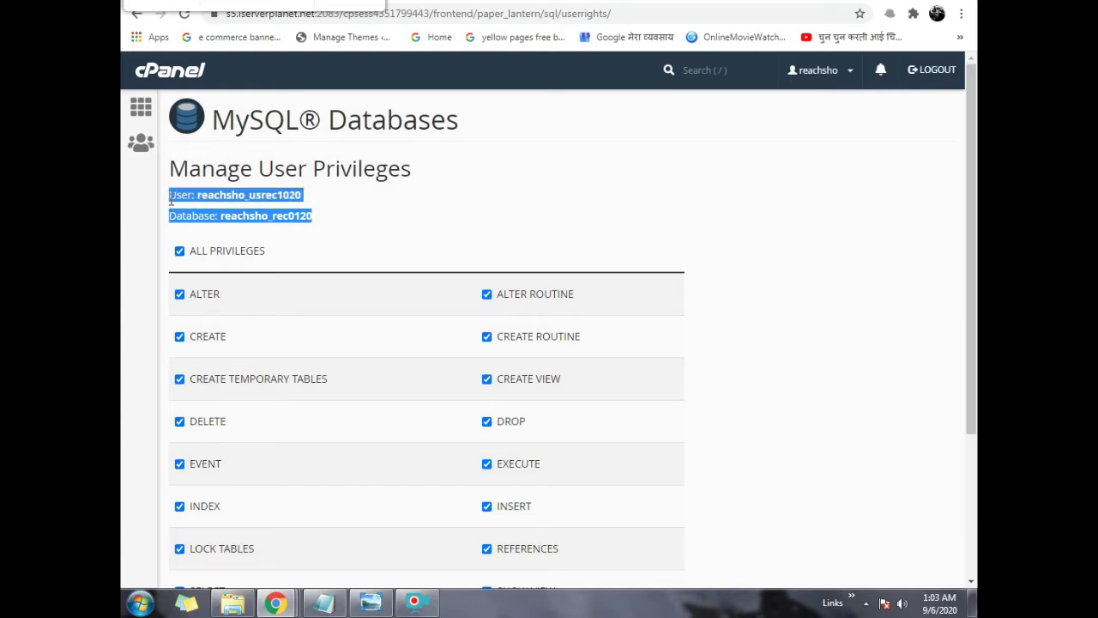
{"action": "right_click", "coordinate": [171, 198]}
{"action": "left_click", "coordinate": [191, 206]}
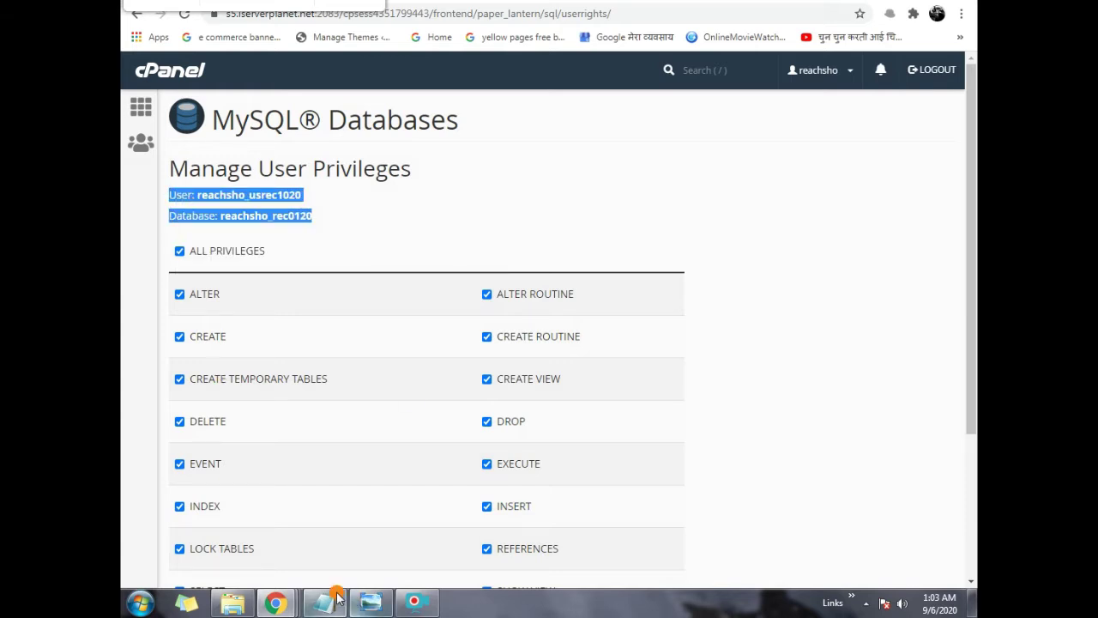
{"action": "left_click", "coordinate": [323, 603]}
{"action": "left_click", "coordinate": [675, 354]}
{"action": "left_click_drag", "start_coordinate": [659, 329], "coordinate": [503, 314]}
{"action": "left_click", "coordinate": [673, 367]}
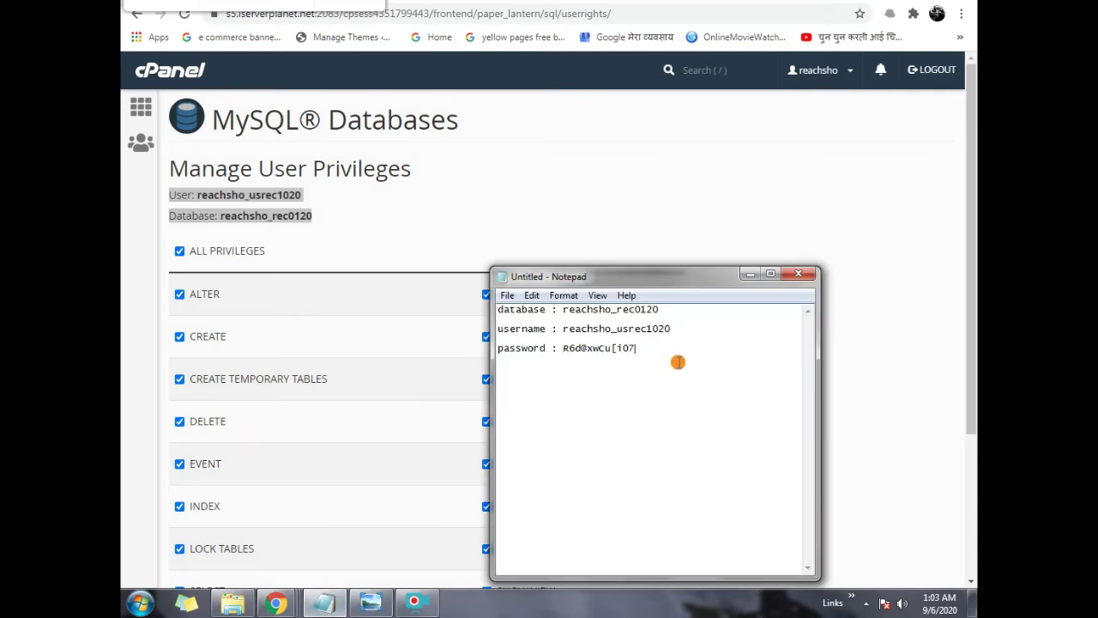
{"action": "key", "text": "ctrl+v"}
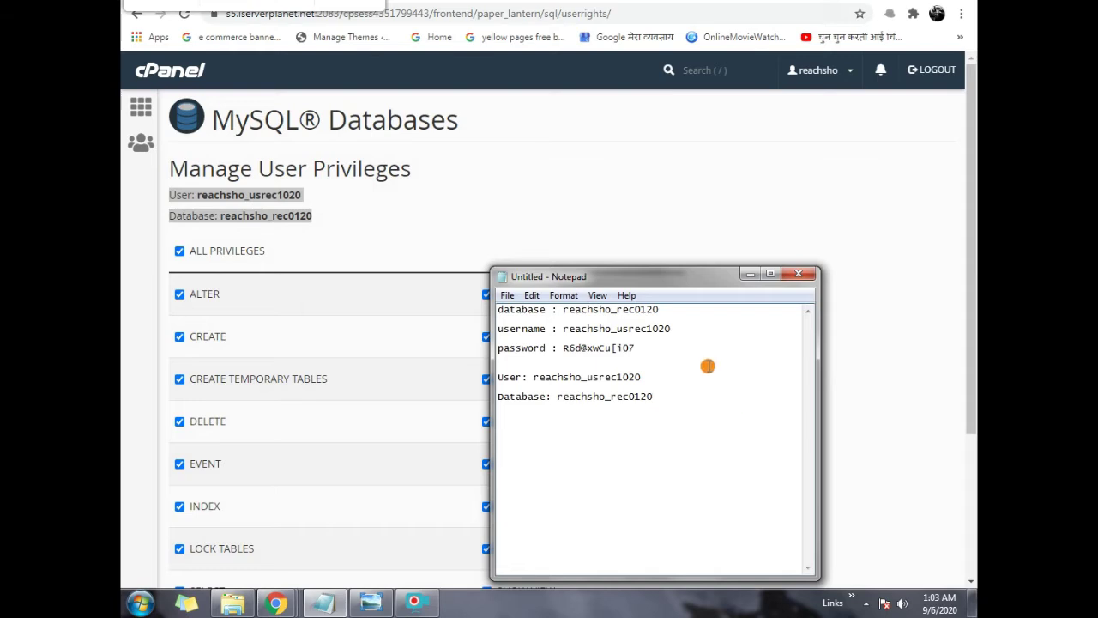
{"action": "left_click", "coordinate": [751, 273]}
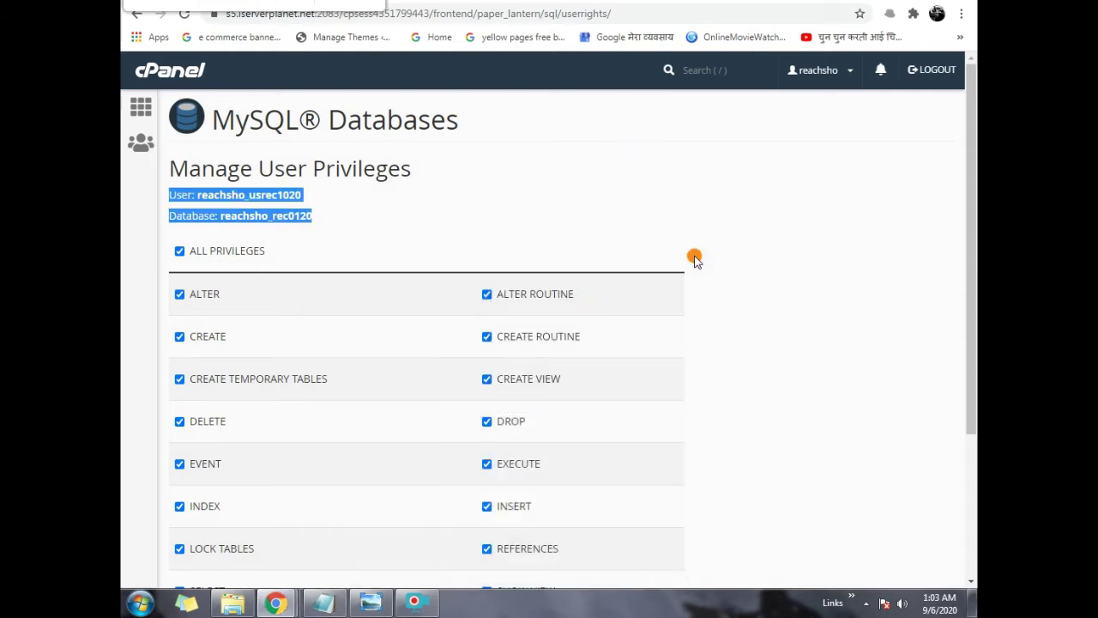
{"action": "left_click", "coordinate": [650, 191]}
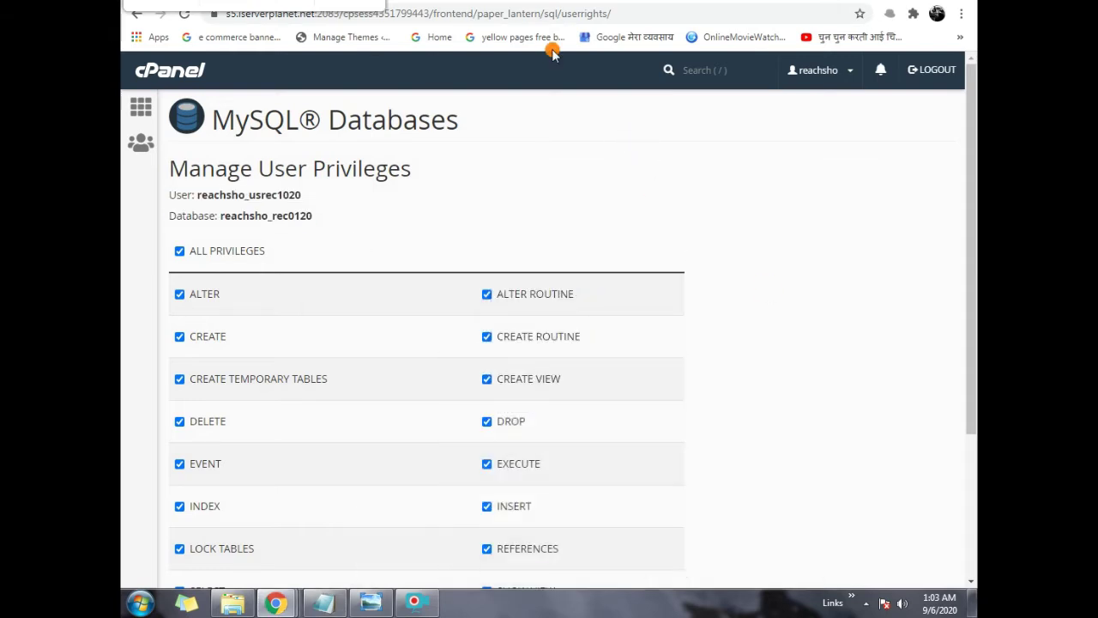
Save the privileges with Make Changes and dismiss the success notice.
{"action": "scroll", "coordinate": [375, 194], "scroll_direction": "down", "scroll_amount": 3}
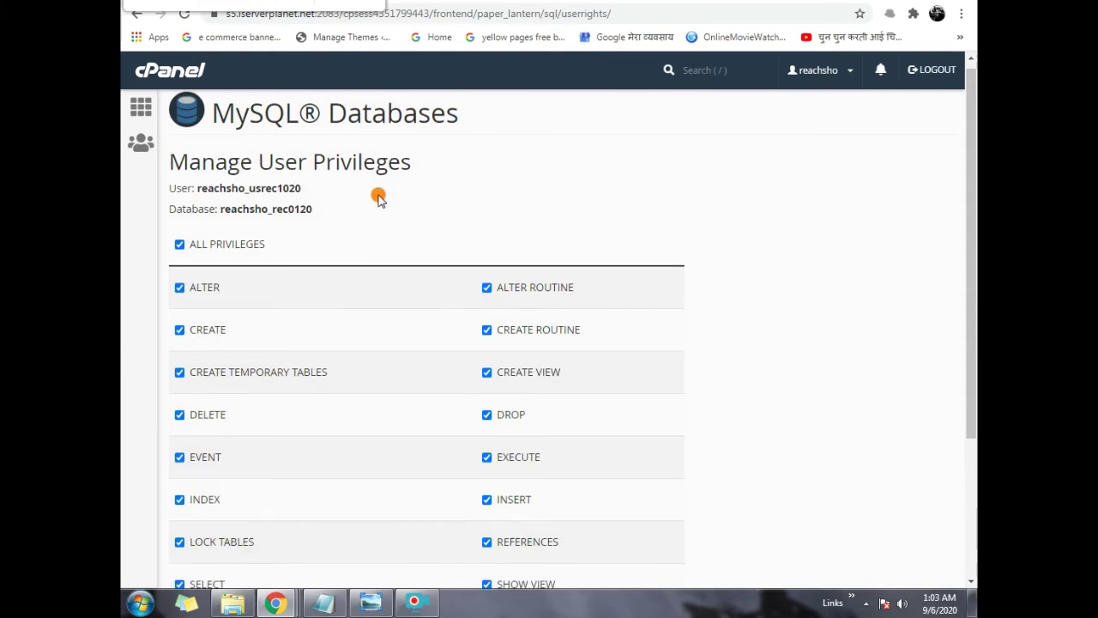
{"action": "scroll", "coordinate": [377, 196], "scroll_direction": "up", "scroll_amount": 3}
{"action": "scroll", "coordinate": [377, 196], "scroll_direction": "down", "scroll_amount": 3}
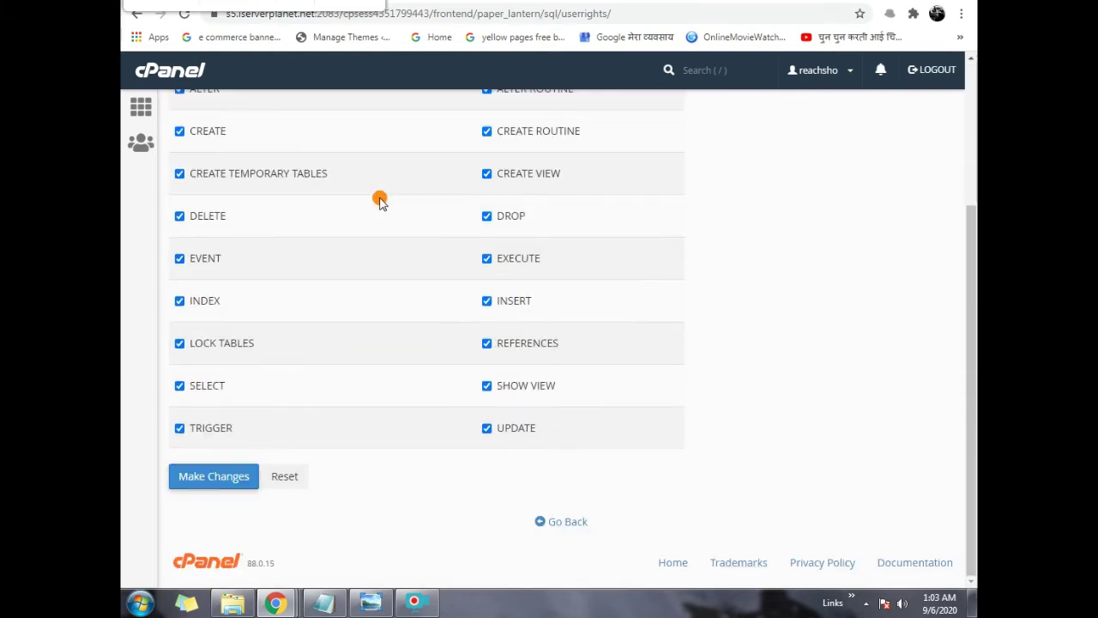
{"action": "left_click", "coordinate": [225, 483]}
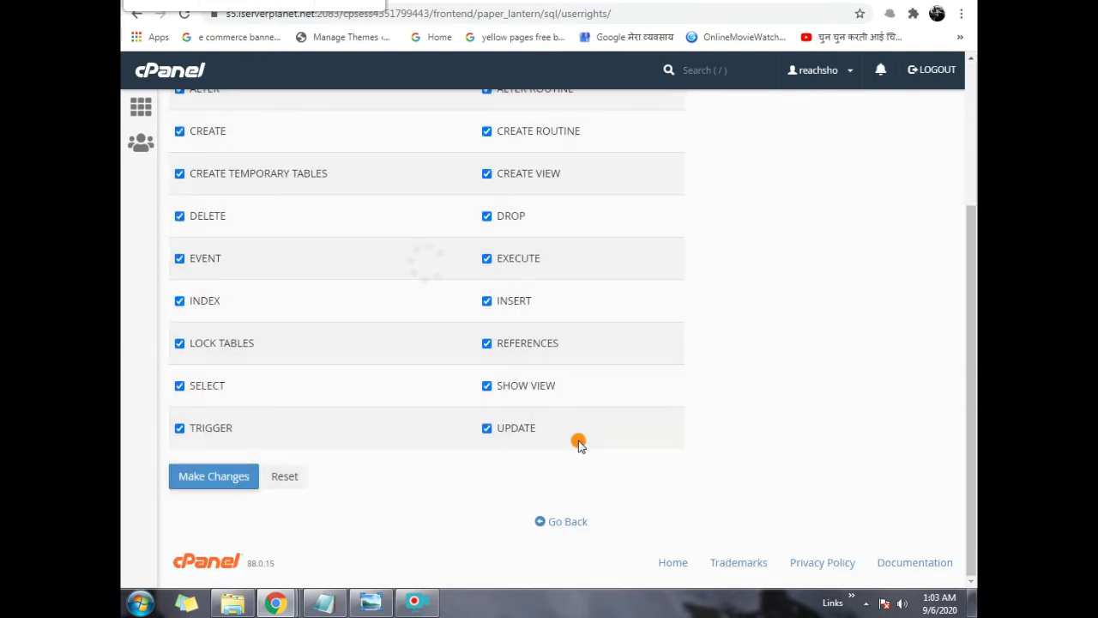
{"action": "scroll", "coordinate": [738, 275], "scroll_direction": "up", "scroll_amount": 3}
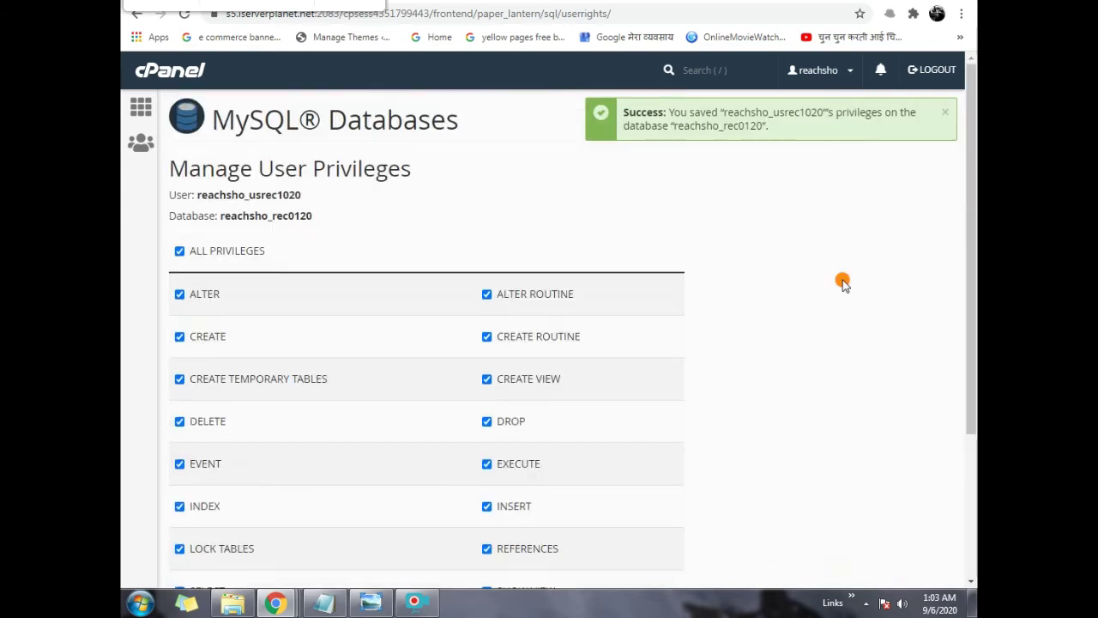
{"action": "left_click", "coordinate": [942, 115]}
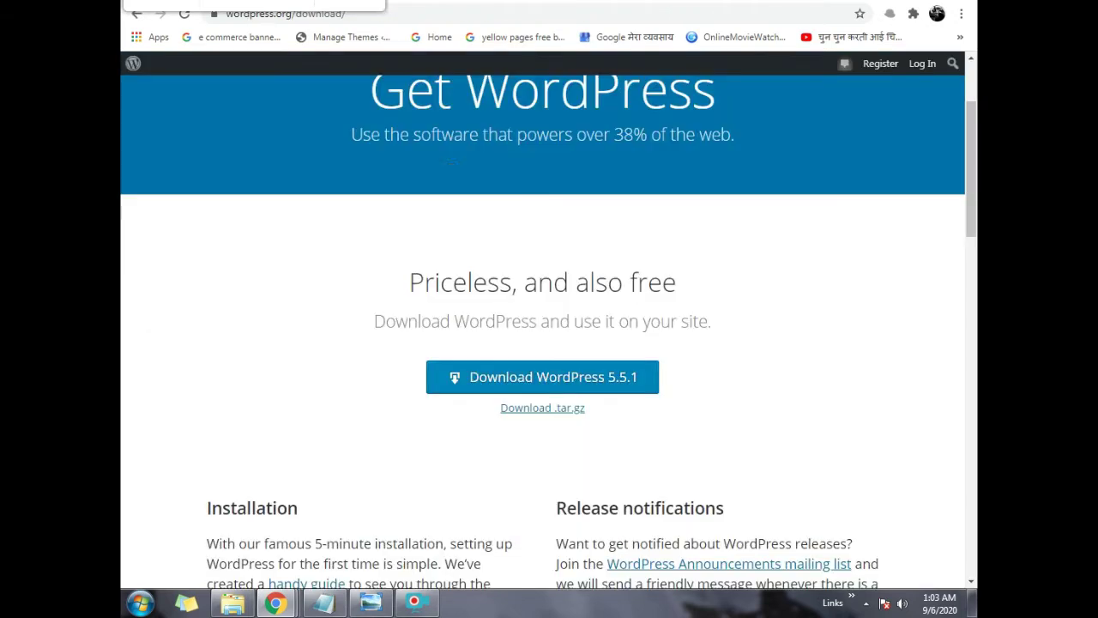
Load reachshoppy.com in Chrome to bring up the WordPress installer's language list.
{"action": "left_click", "coordinate": [458, 14]}
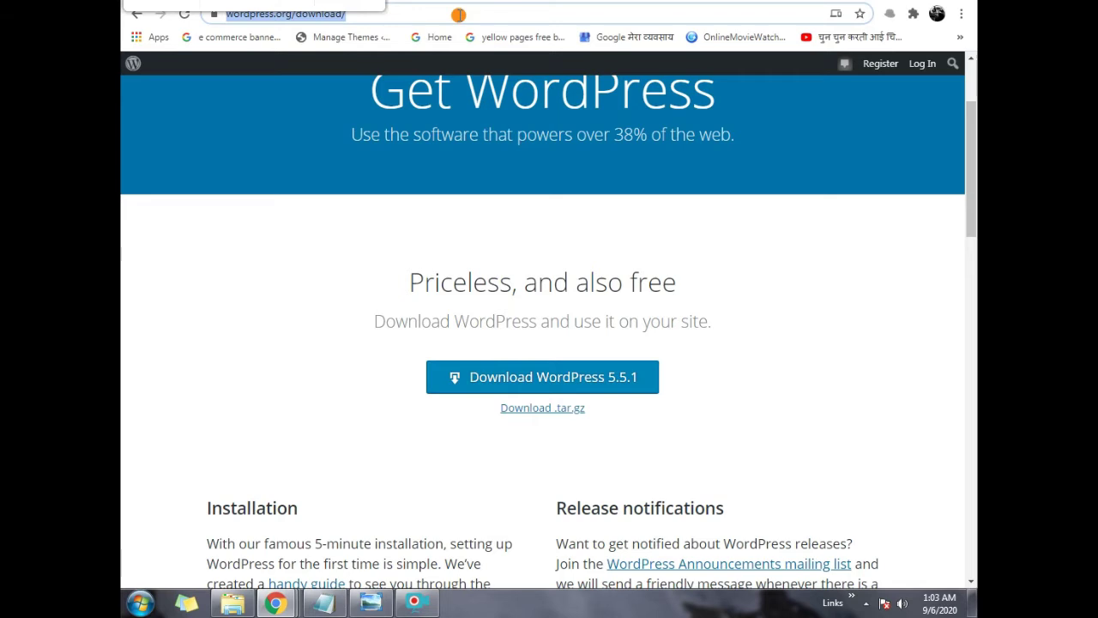
{"action": "type", "text": "reachsh"}
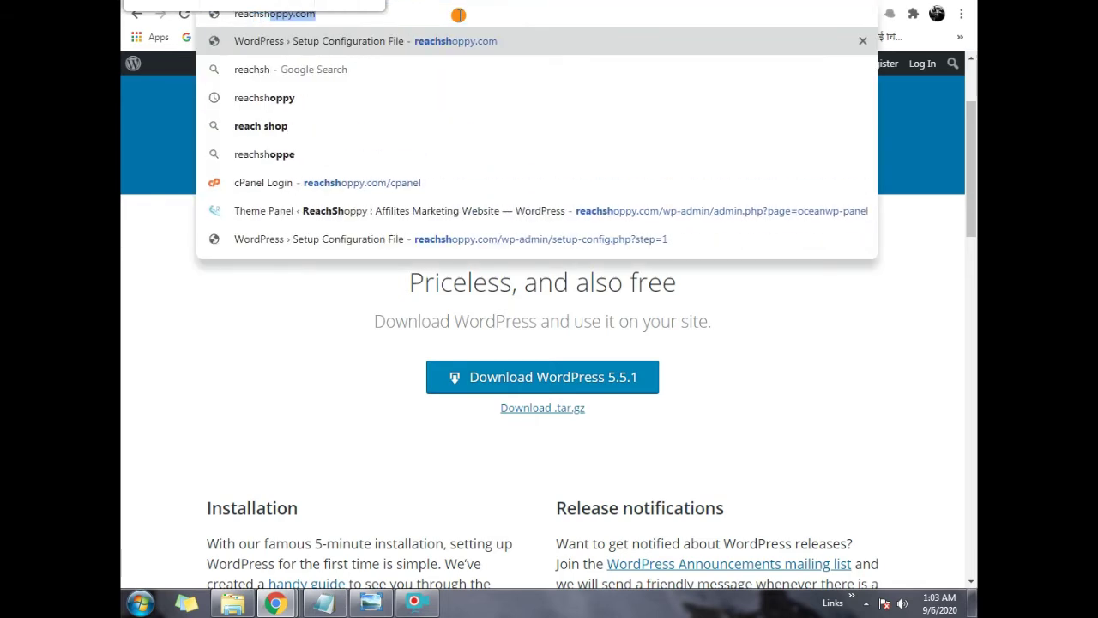
{"action": "type", "text": "oppy.com"}
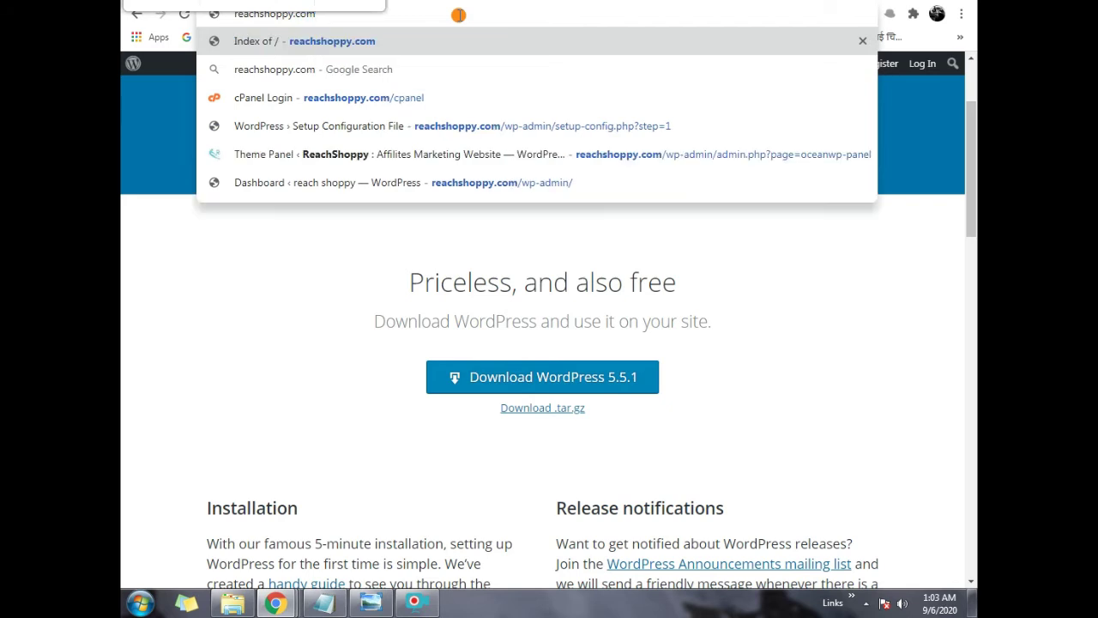
{"action": "key", "text": "Return"}
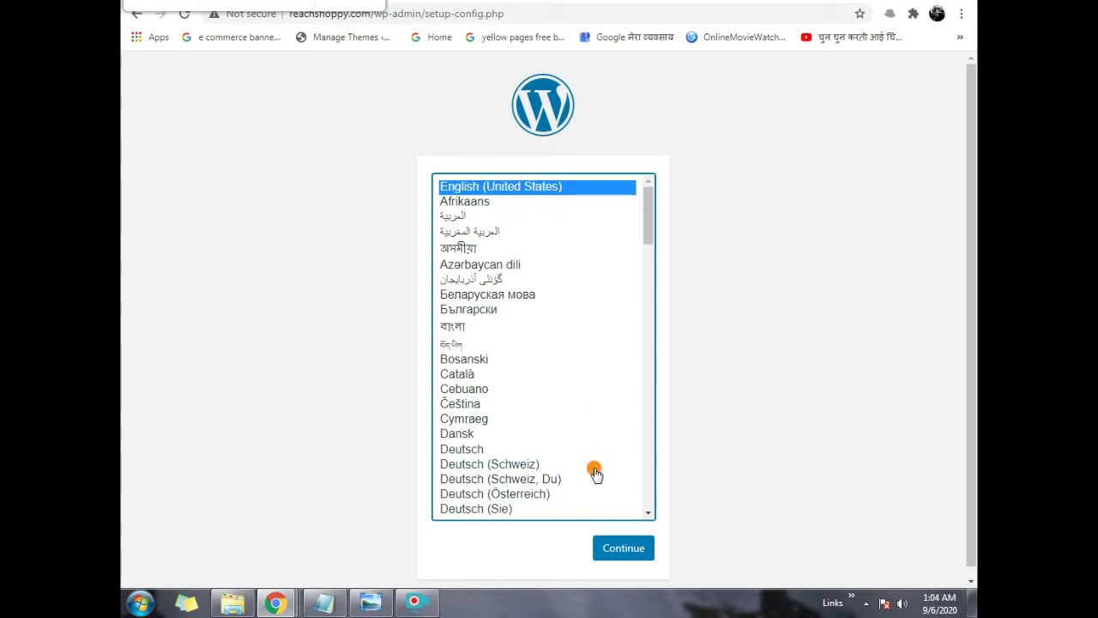
Continue setup in English (United States), review the required database details, then return to cPanel home.
{"action": "left_click", "coordinate": [626, 557]}
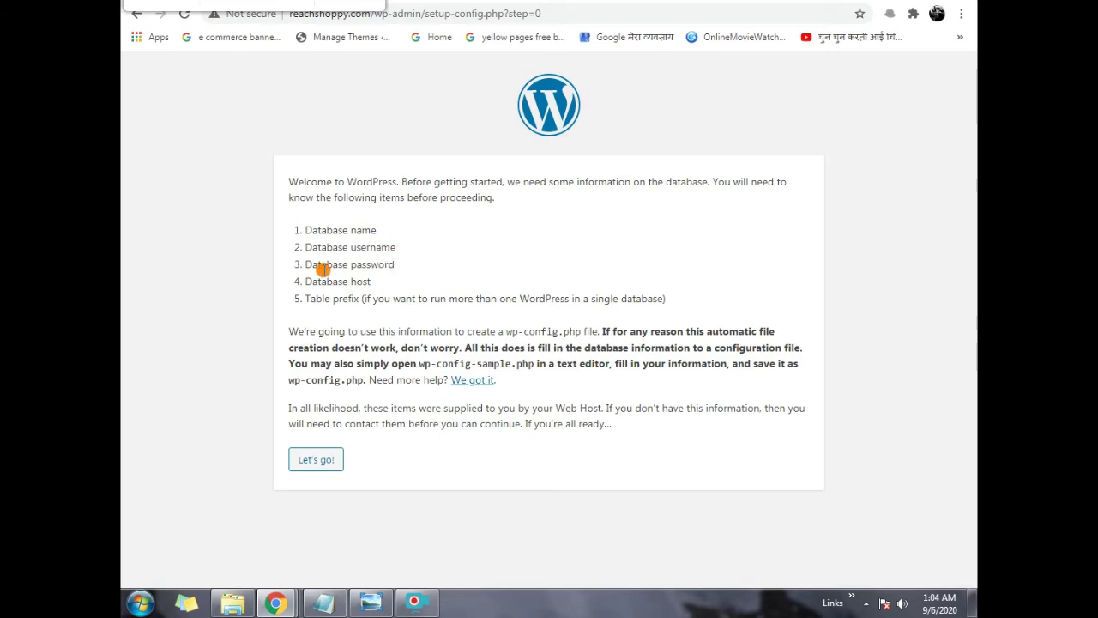
{"action": "left_click_drag", "start_coordinate": [314, 268], "coordinate": [370, 281]}
{"action": "left_click", "coordinate": [424, 270]}
{"action": "left_click", "coordinate": [385, 288]}
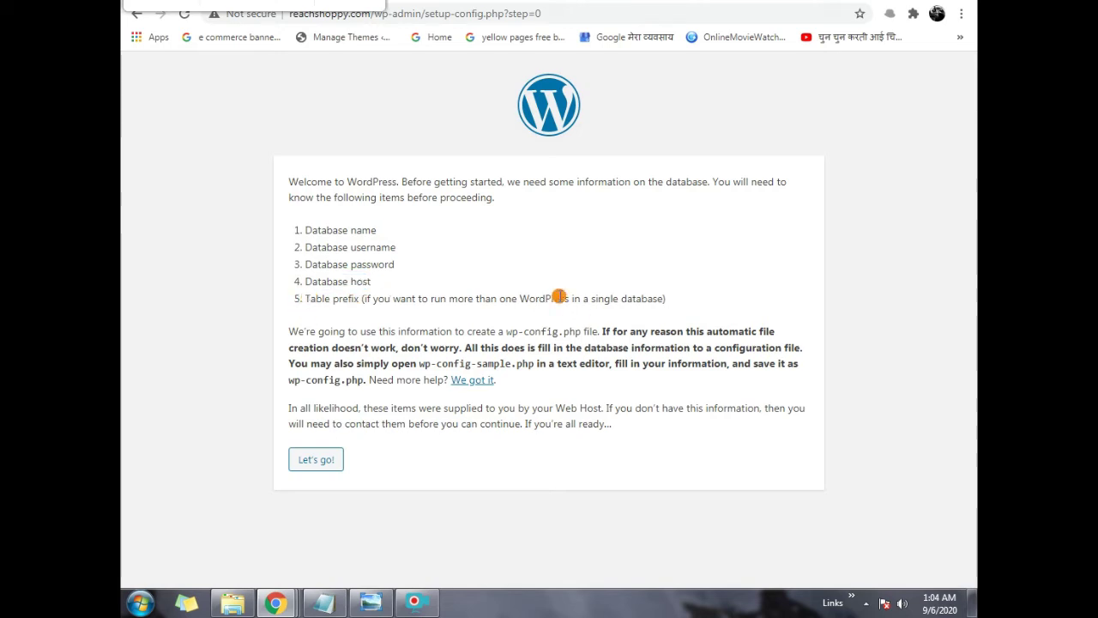
{"action": "left_click_drag", "start_coordinate": [302, 282], "coordinate": [368, 283]}
{"action": "left_click", "coordinate": [371, 282]}
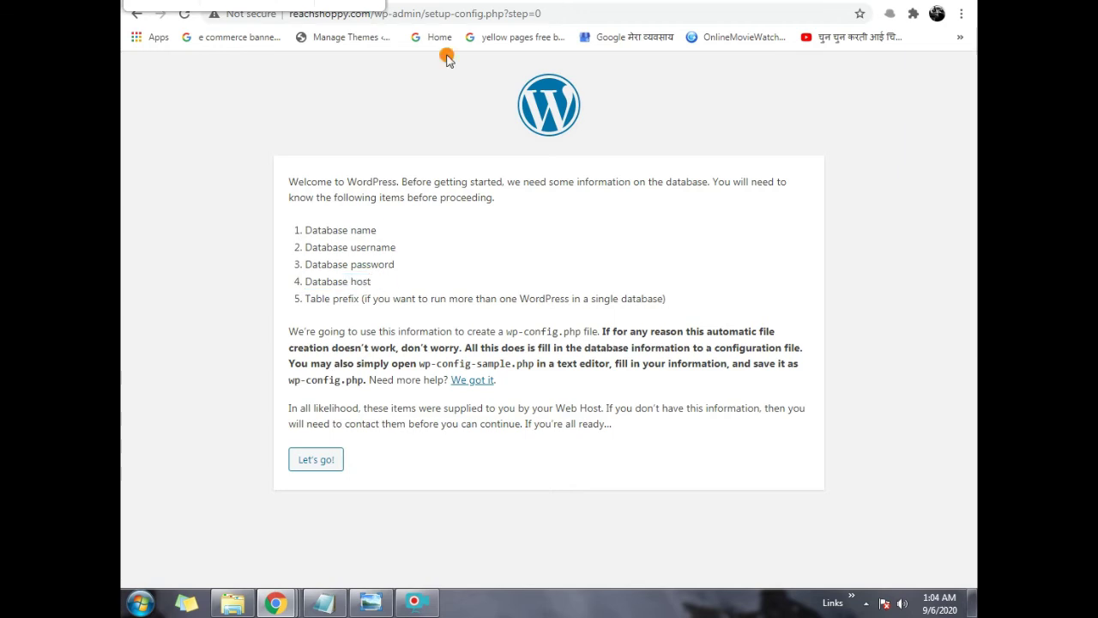
{"action": "left_click", "coordinate": [434, 2]}
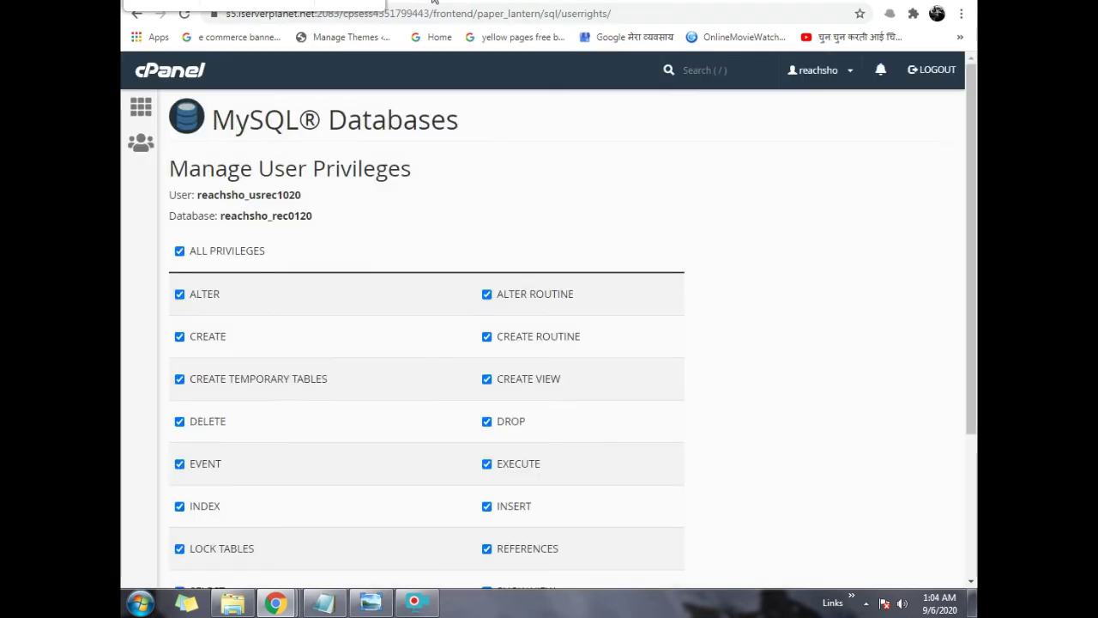
{"action": "left_click", "coordinate": [141, 106]}
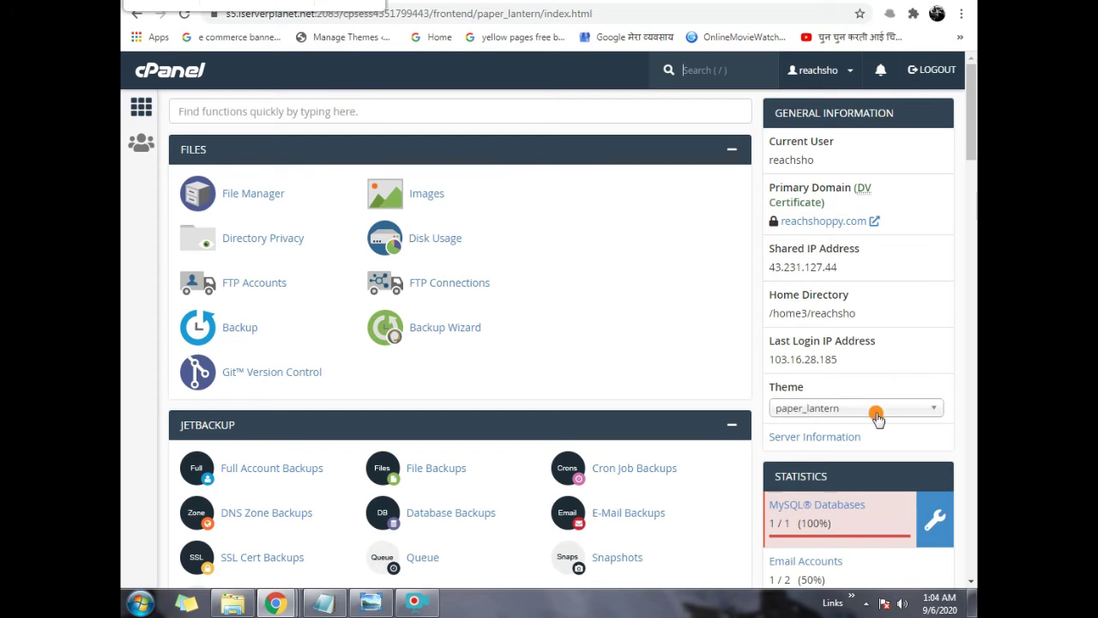
Read server name s5 from cPanel's Server Information and add it under the saved credentials in Notepad.
{"action": "left_click", "coordinate": [819, 439]}
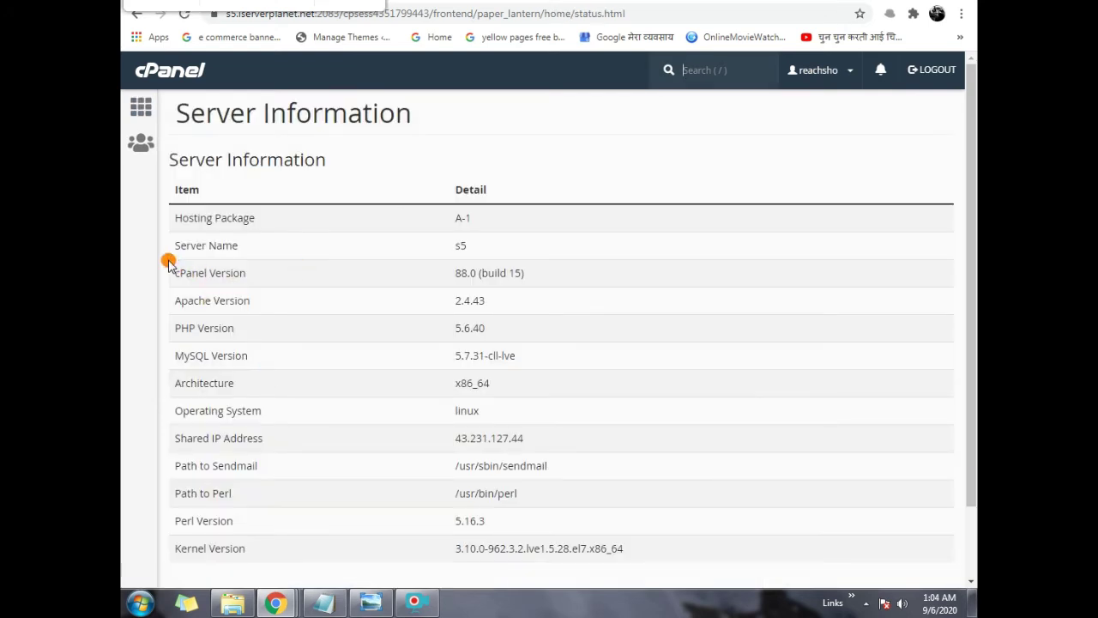
{"action": "left_click", "coordinate": [446, 249]}
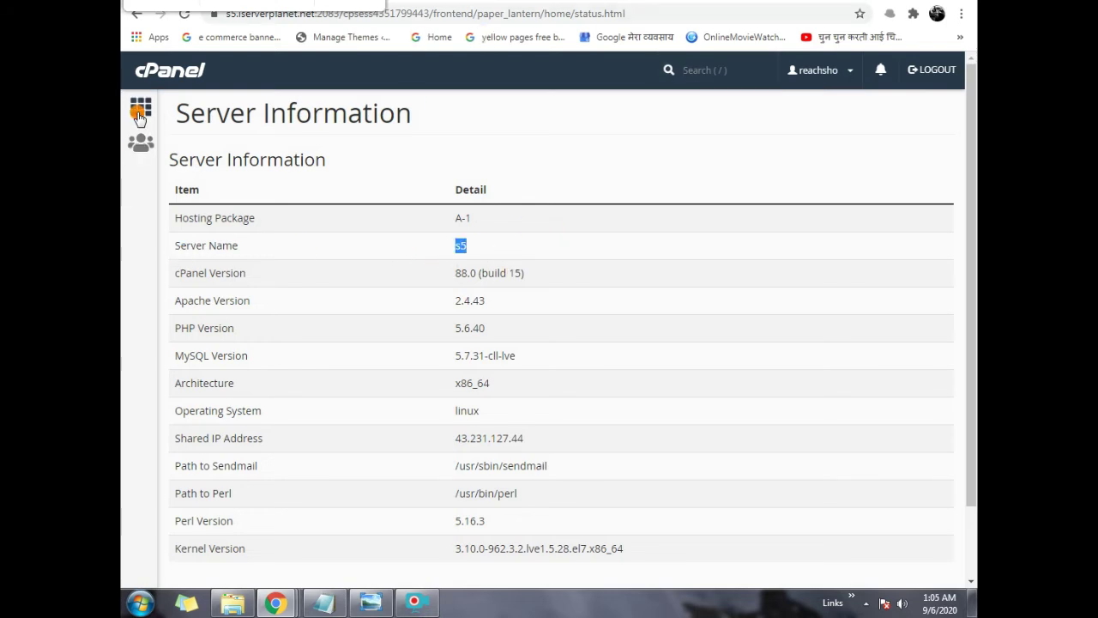
{"action": "left_click", "coordinate": [140, 109]}
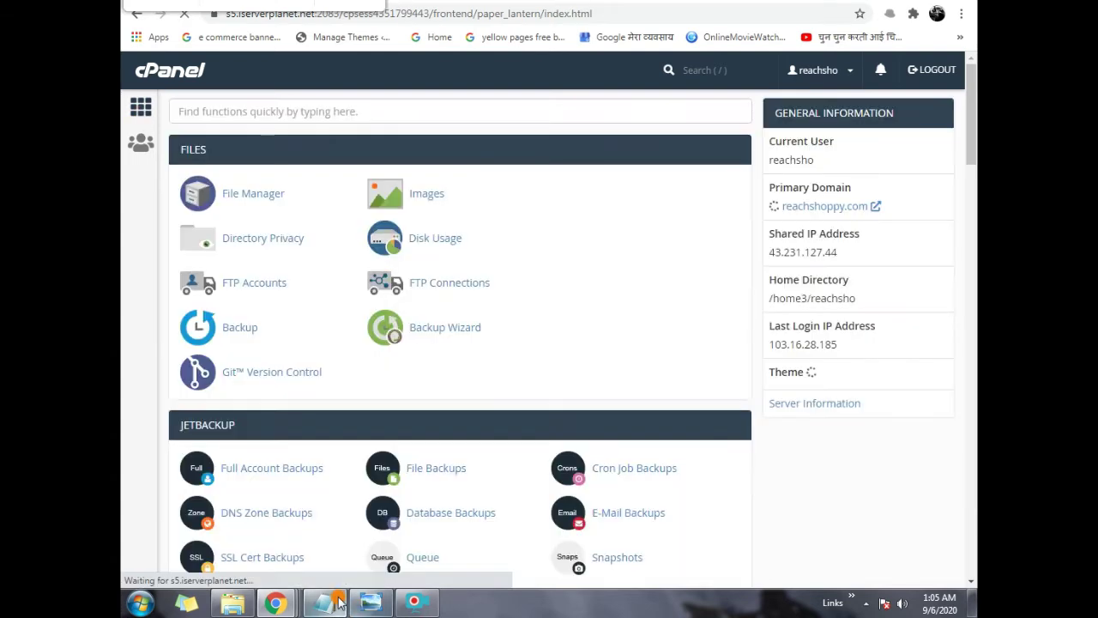
{"action": "left_click", "coordinate": [327, 603]}
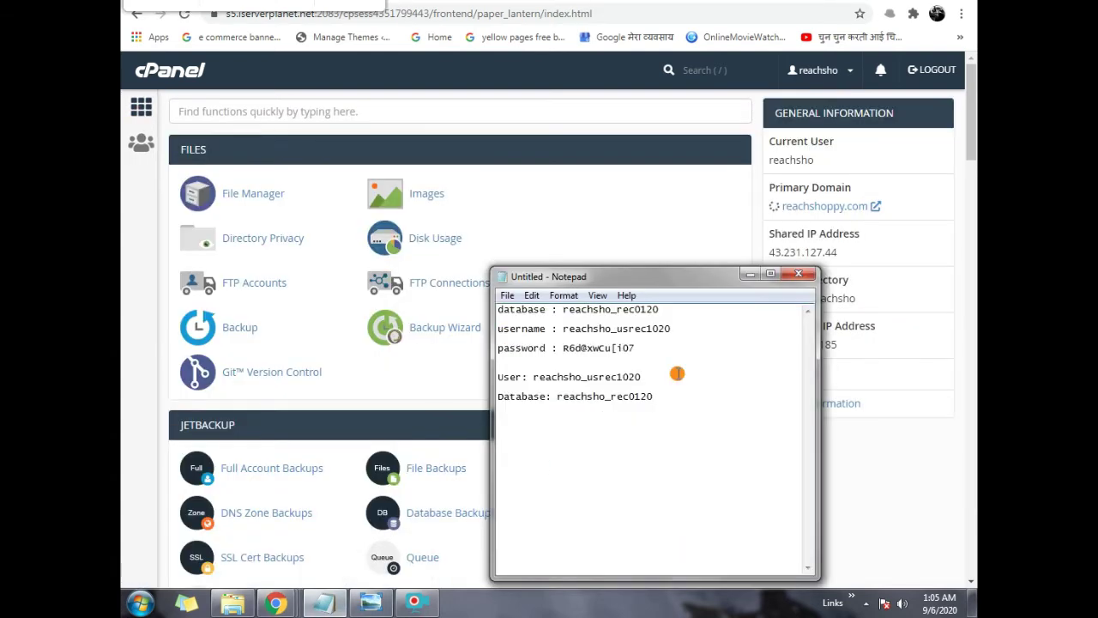
{"action": "type", "text": "s5"}
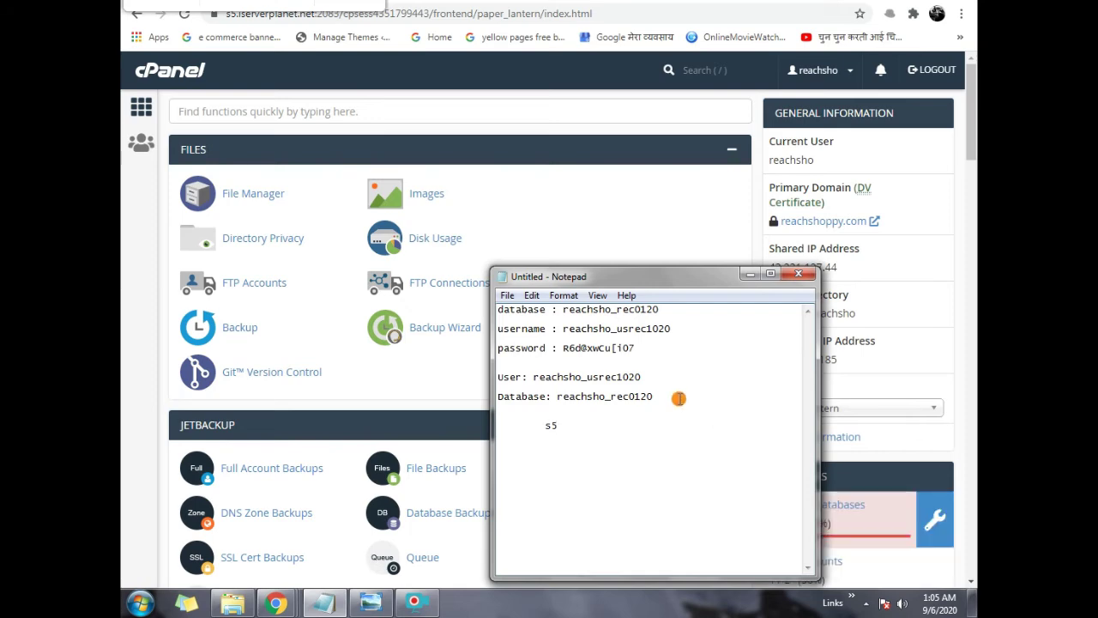
{"action": "left_click", "coordinate": [750, 274]}
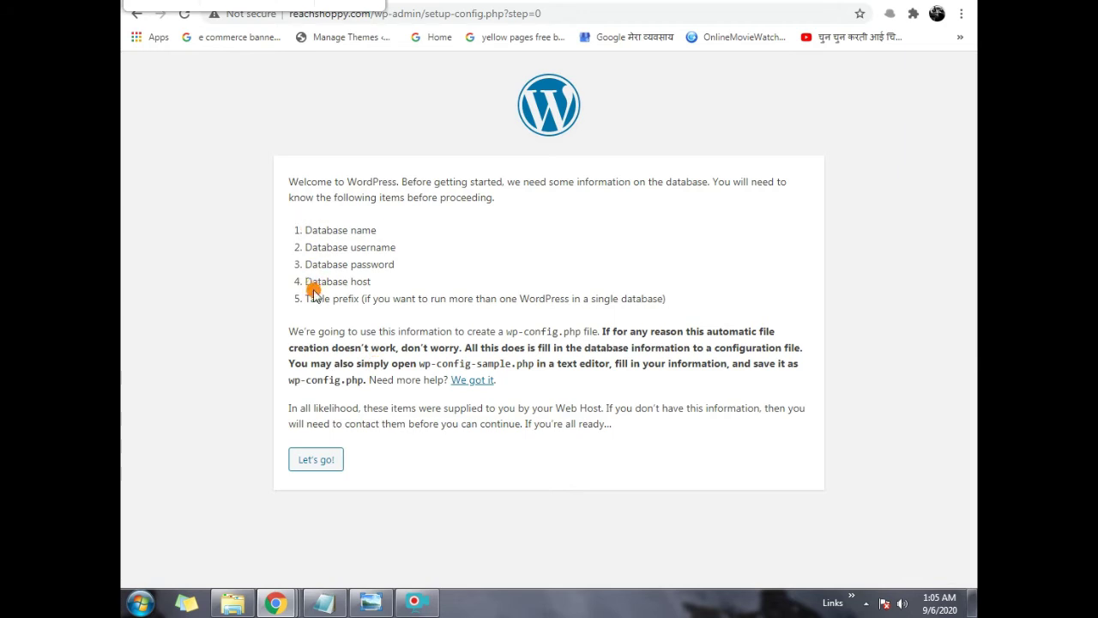
Begin the database setup and replace the default database name with reachsho_rec0120 from the notes.
{"action": "left_click", "coordinate": [314, 461]}
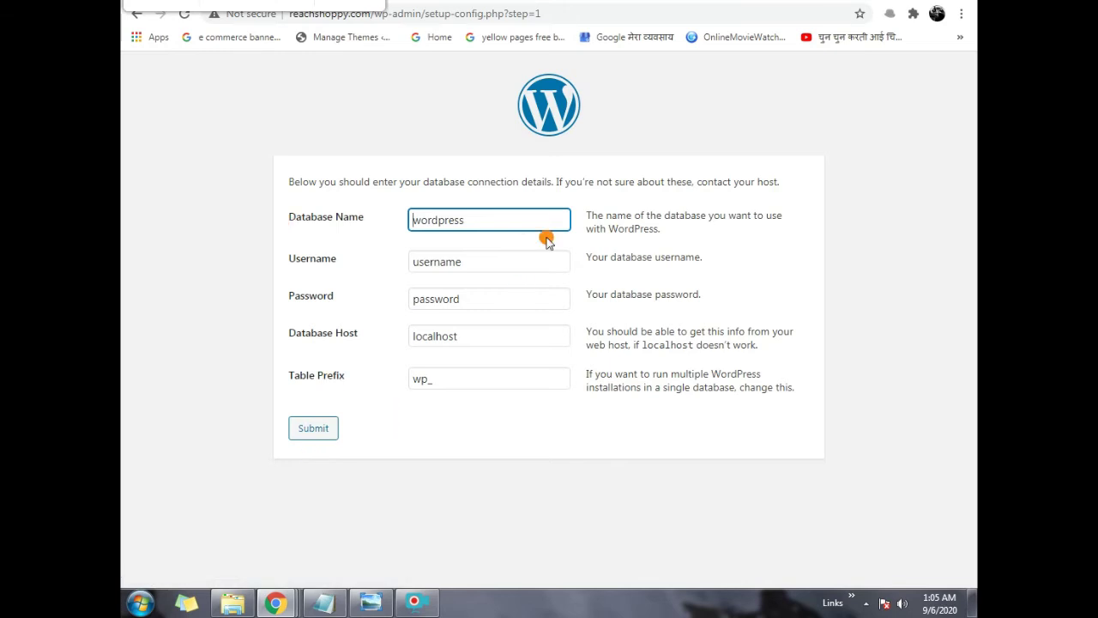
{"action": "double_click", "coordinate": [518, 226]}
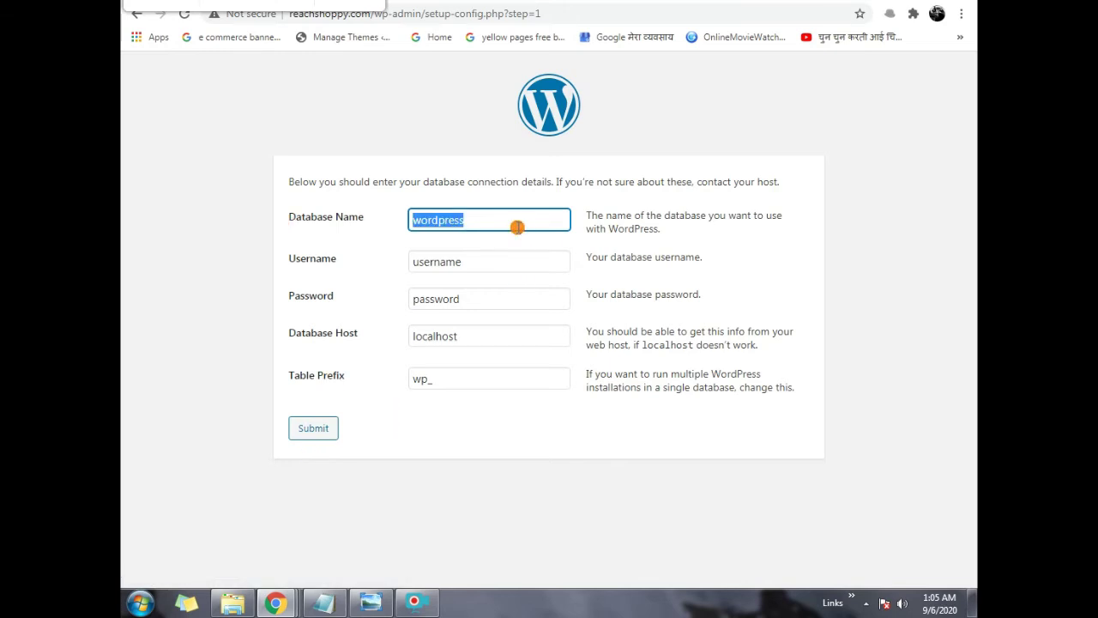
{"action": "key", "text": "BackSpace"}
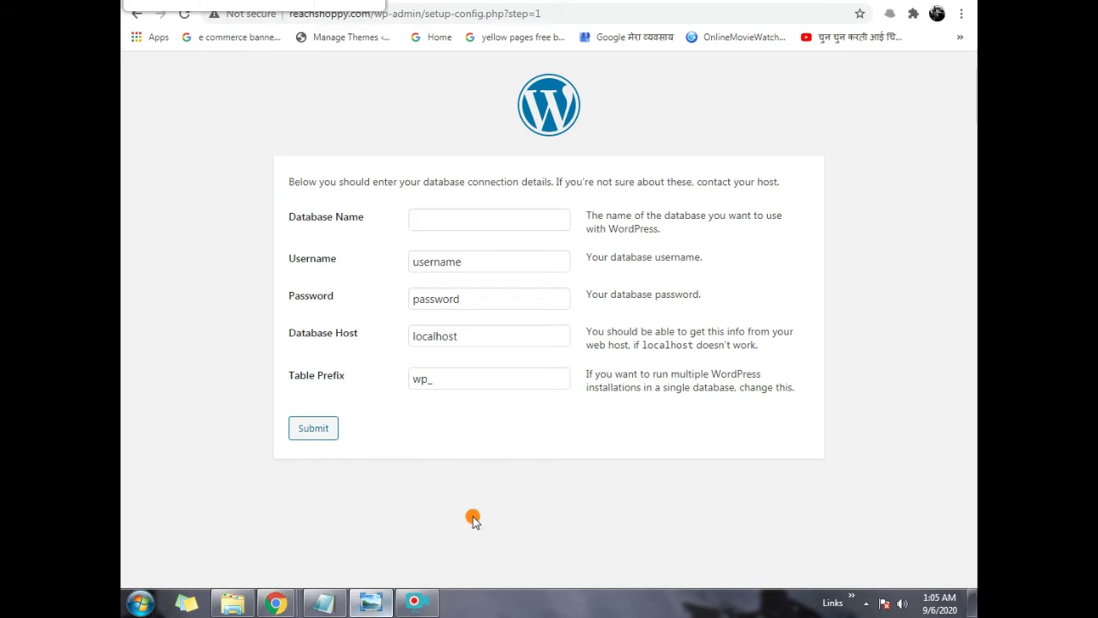
{"action": "left_click", "coordinate": [371, 605]}
{"action": "left_click", "coordinate": [356, 605]}
{"action": "left_click", "coordinate": [328, 604]}
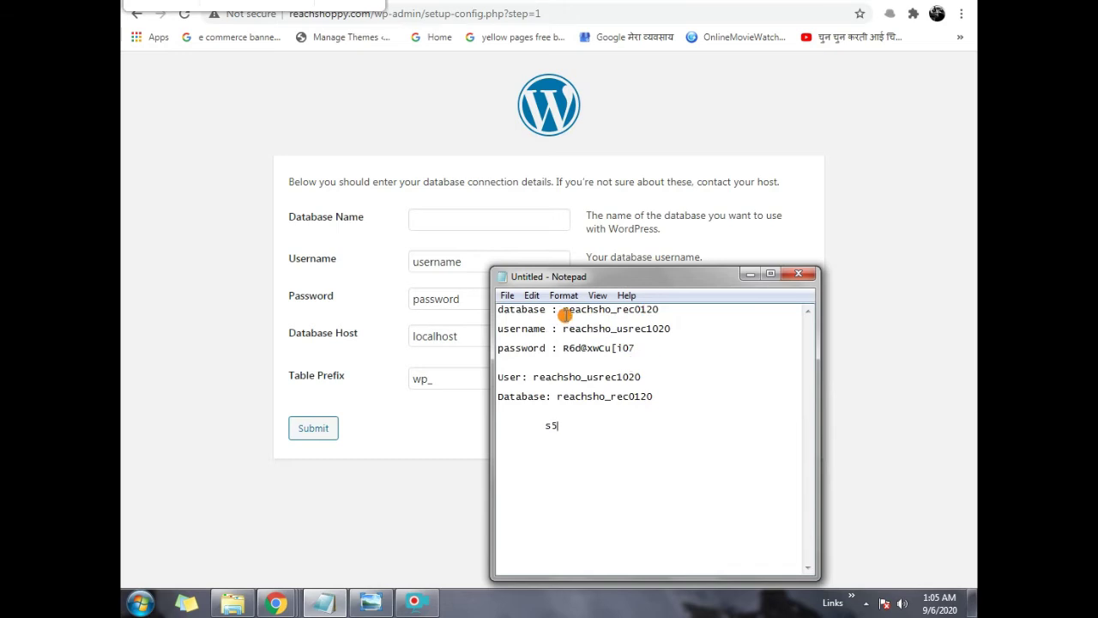
{"action": "double_click", "coordinate": [584, 309]}
{"action": "key", "text": "ctrl+c"}
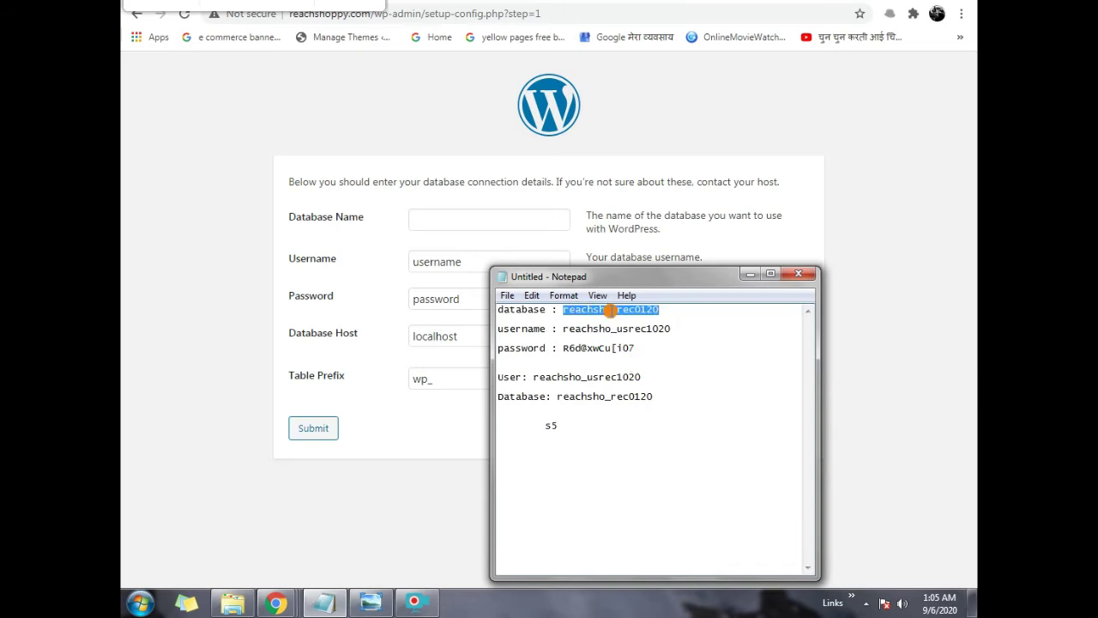
{"action": "left_click", "coordinate": [483, 220]}
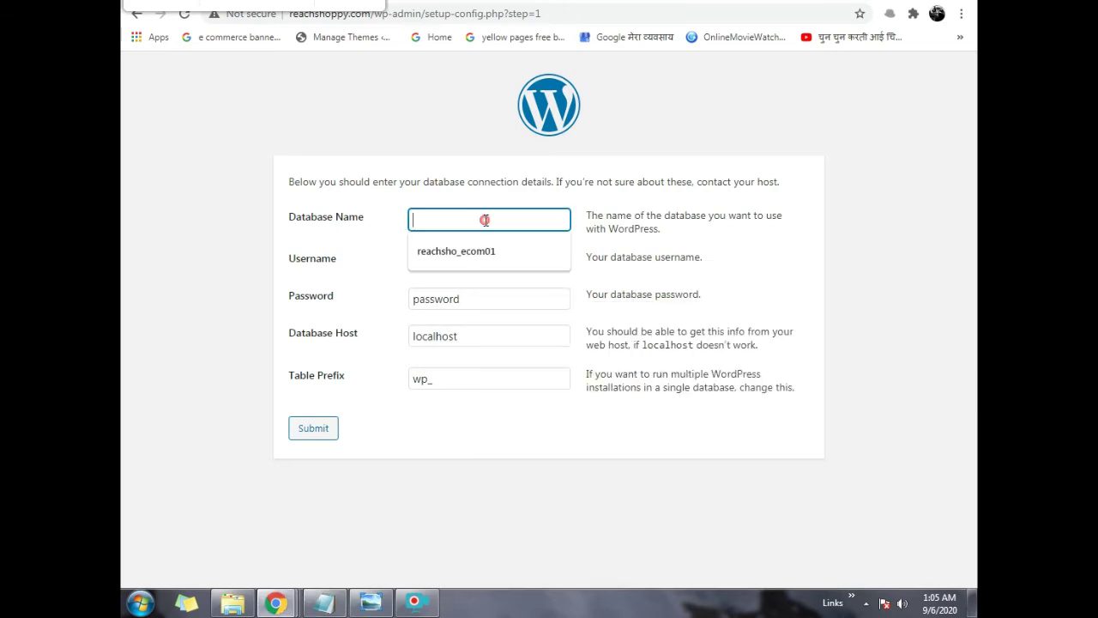
{"action": "key", "text": "ctrl+v"}
Fill the Username field with database user reachsho_usrec1020 copied from the notes.
{"action": "double_click", "coordinate": [500, 261]}
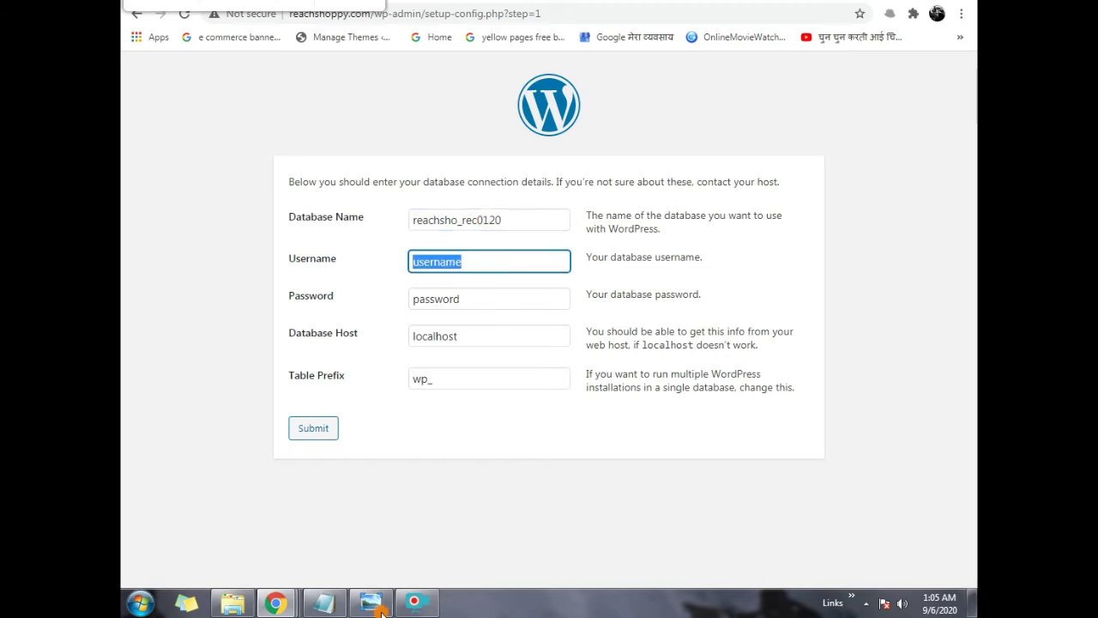
{"action": "left_click", "coordinate": [331, 604]}
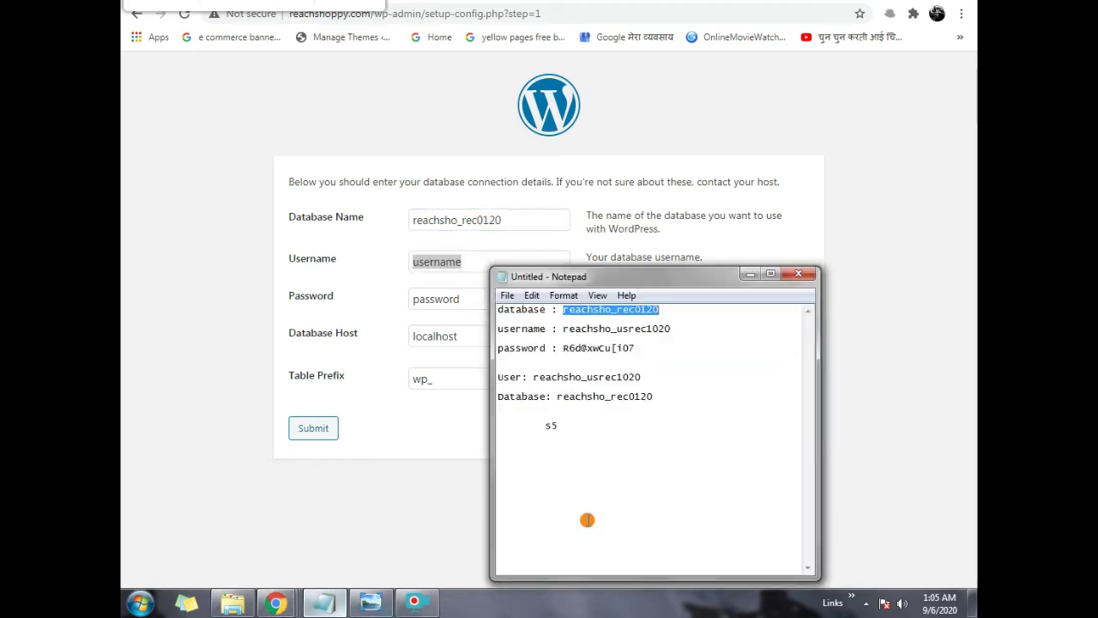
{"action": "left_click", "coordinate": [562, 329]}
{"action": "left_click_drag", "start_coordinate": [563, 328], "coordinate": [668, 329]}
{"action": "key", "text": "ctrl+c"}
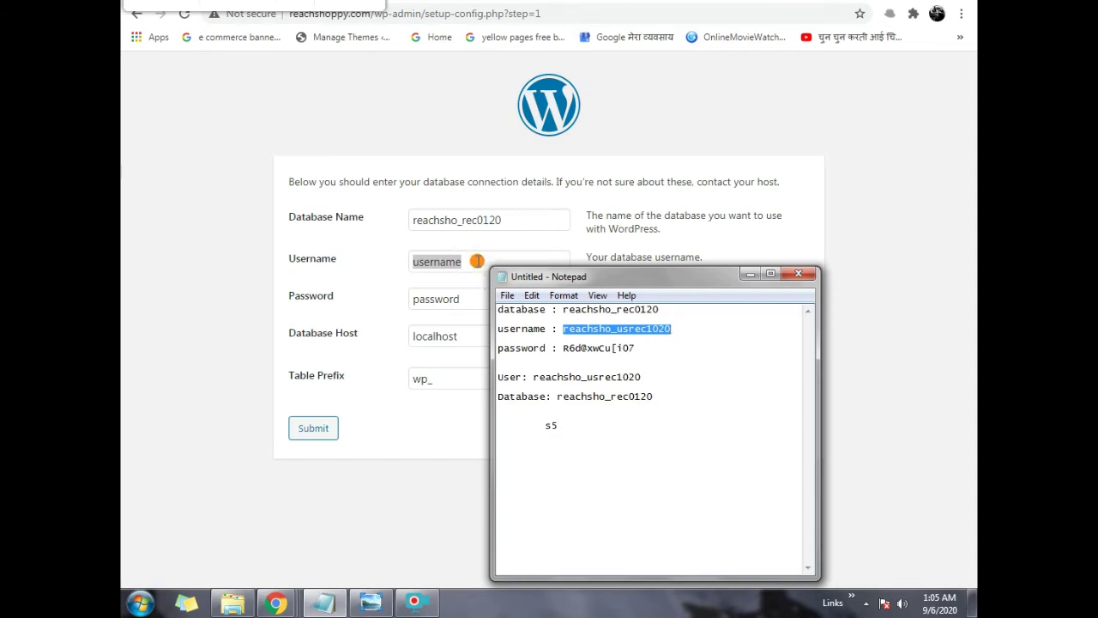
{"action": "left_click", "coordinate": [473, 261]}
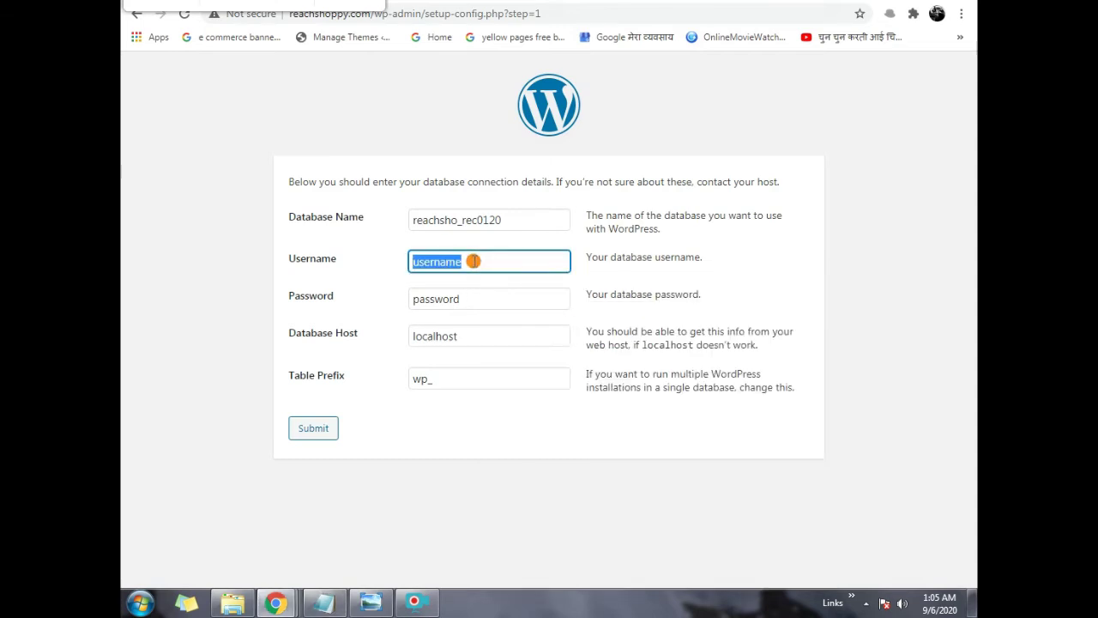
{"action": "key", "text": "ctrl+v"}
Paste the saved database password from the notes into the Password field.
{"action": "left_click", "coordinate": [474, 300]}
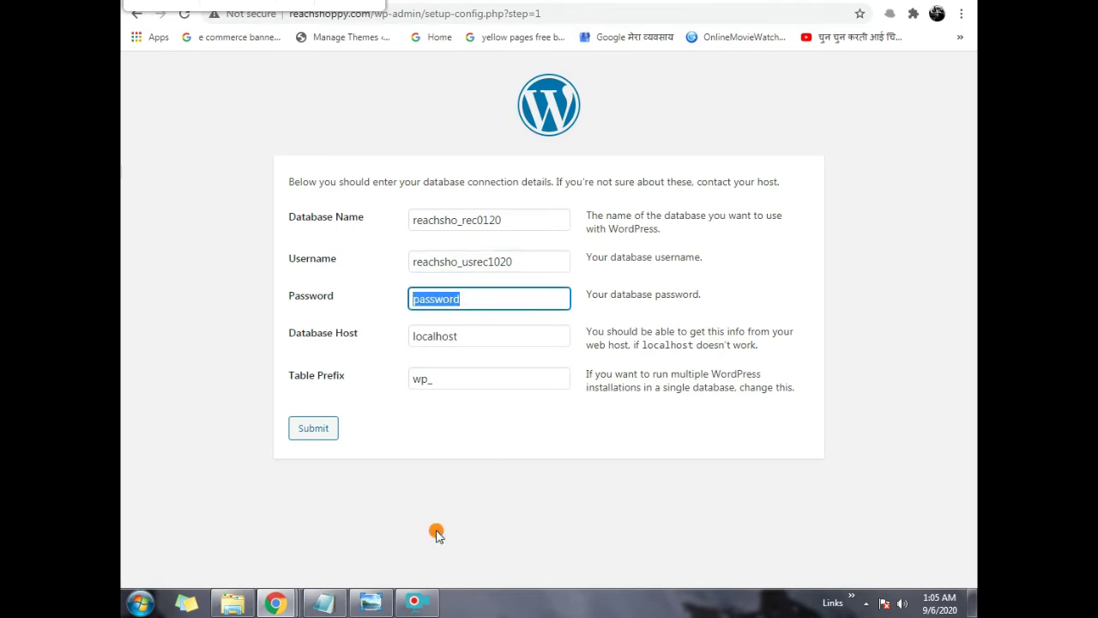
{"action": "left_click", "coordinate": [324, 603]}
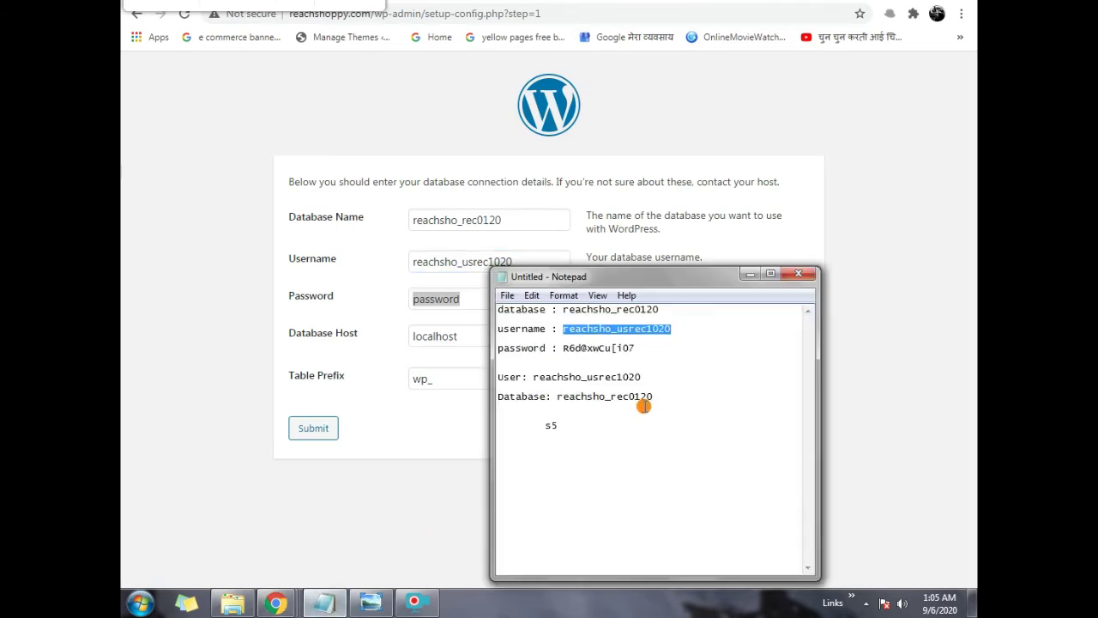
{"action": "left_click", "coordinate": [693, 375]}
{"action": "left_click", "coordinate": [565, 348]}
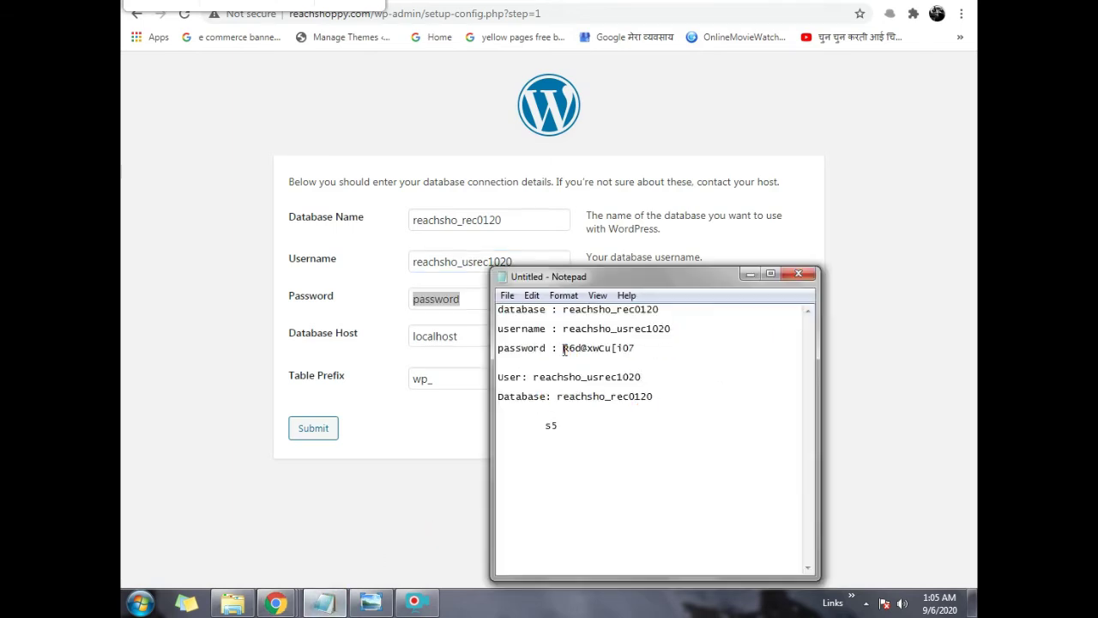
{"action": "left_click_drag", "start_coordinate": [565, 350], "coordinate": [635, 352]}
{"action": "key", "text": "ctrl+c"}
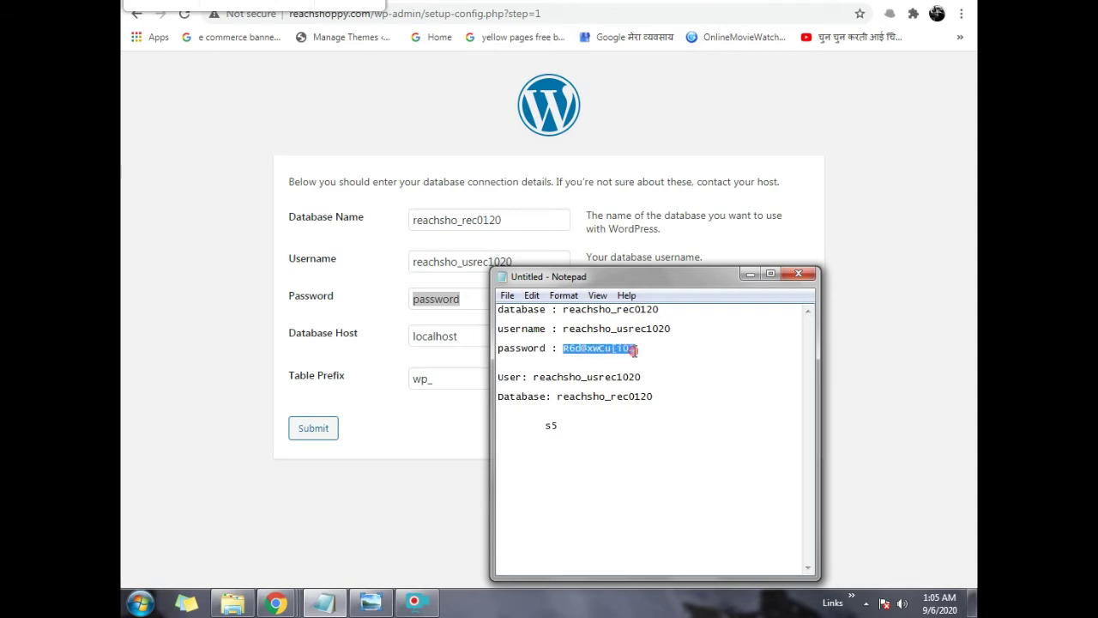
{"action": "left_click", "coordinate": [751, 273]}
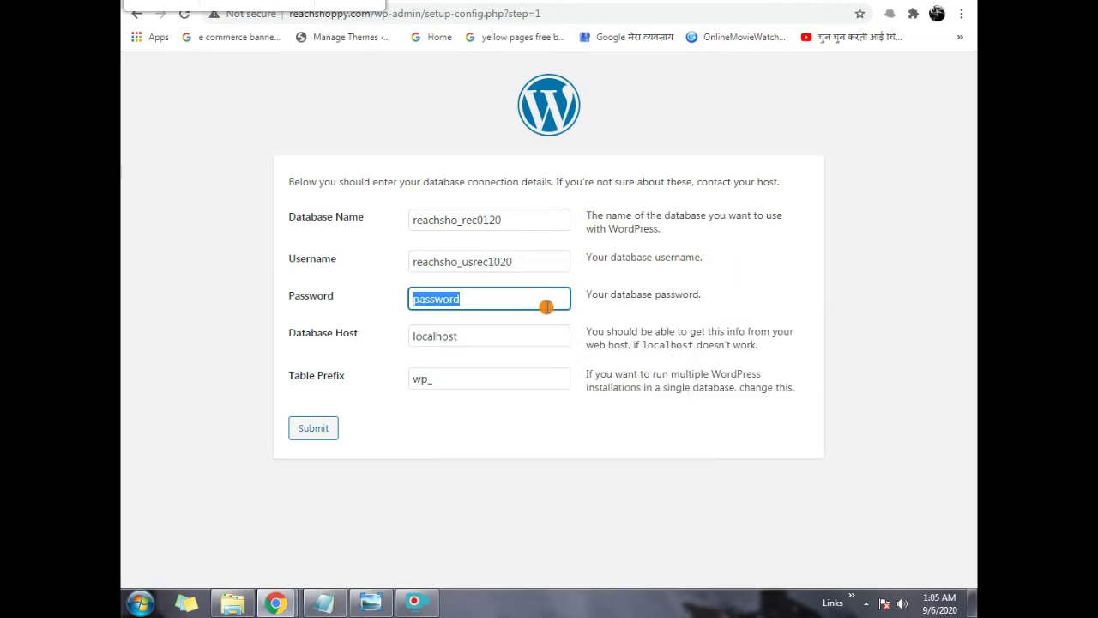
{"action": "key", "text": "ctrl+v"}
{"action": "double_click", "coordinate": [490, 336]}
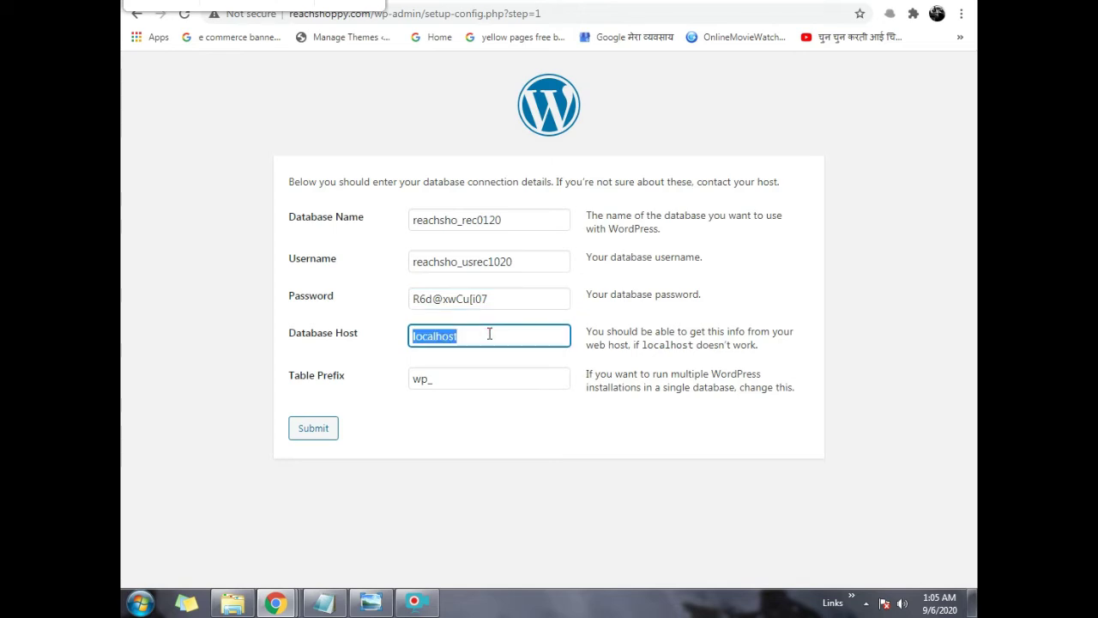
Clear the localhost host value and copy server name s5 from cPanel's Server Information.
{"action": "key", "text": "BackSpace"}
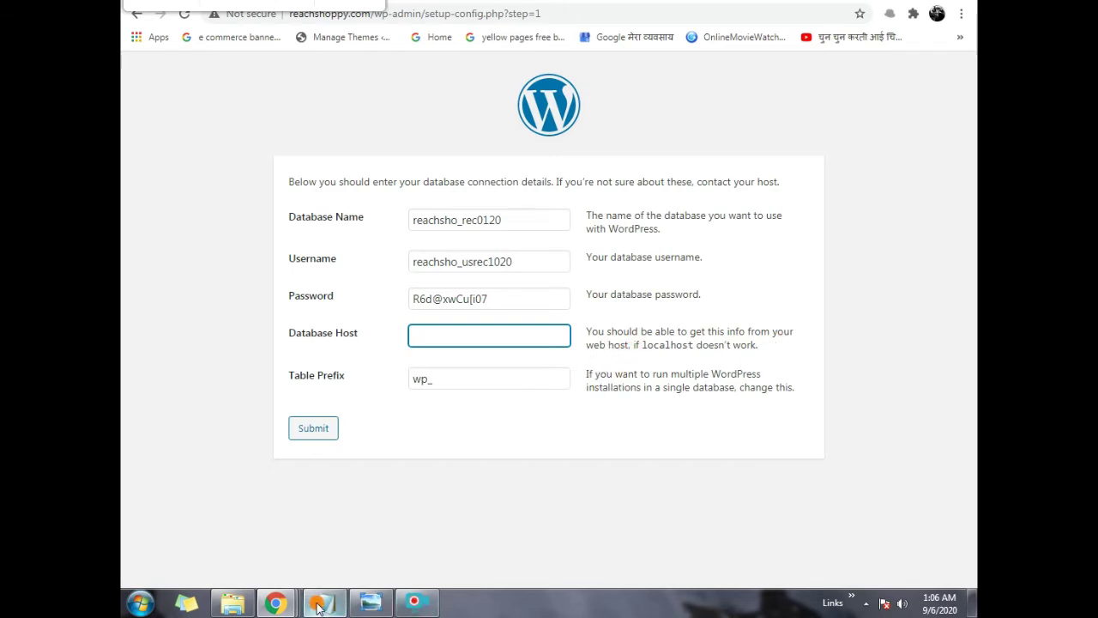
{"action": "mouse_move", "coordinate": [335, 607]}
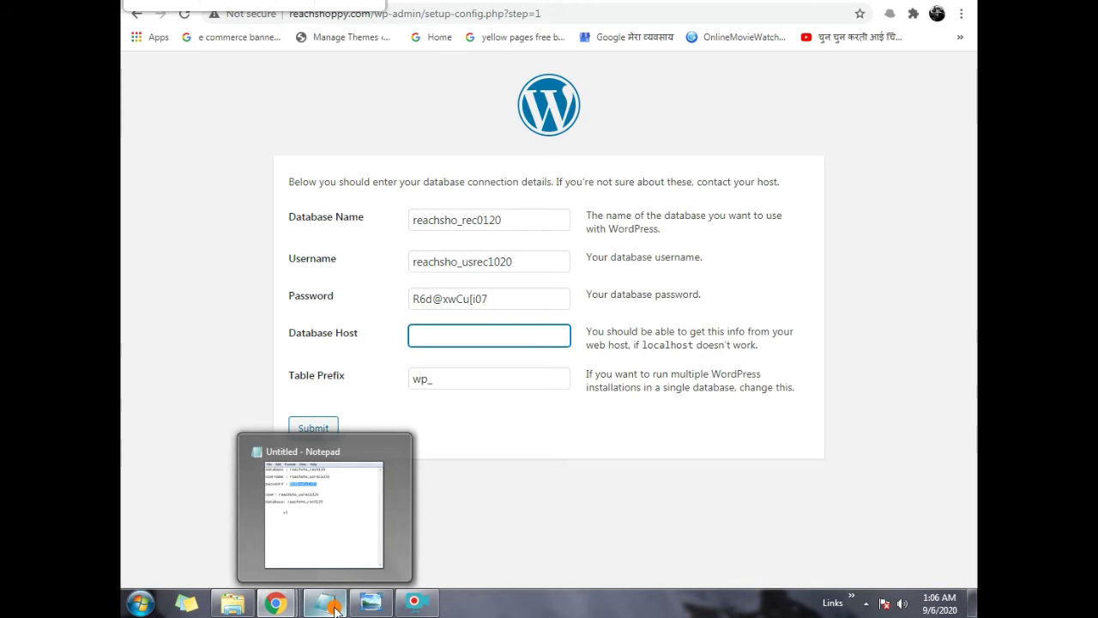
{"action": "left_click", "coordinate": [335, 607]}
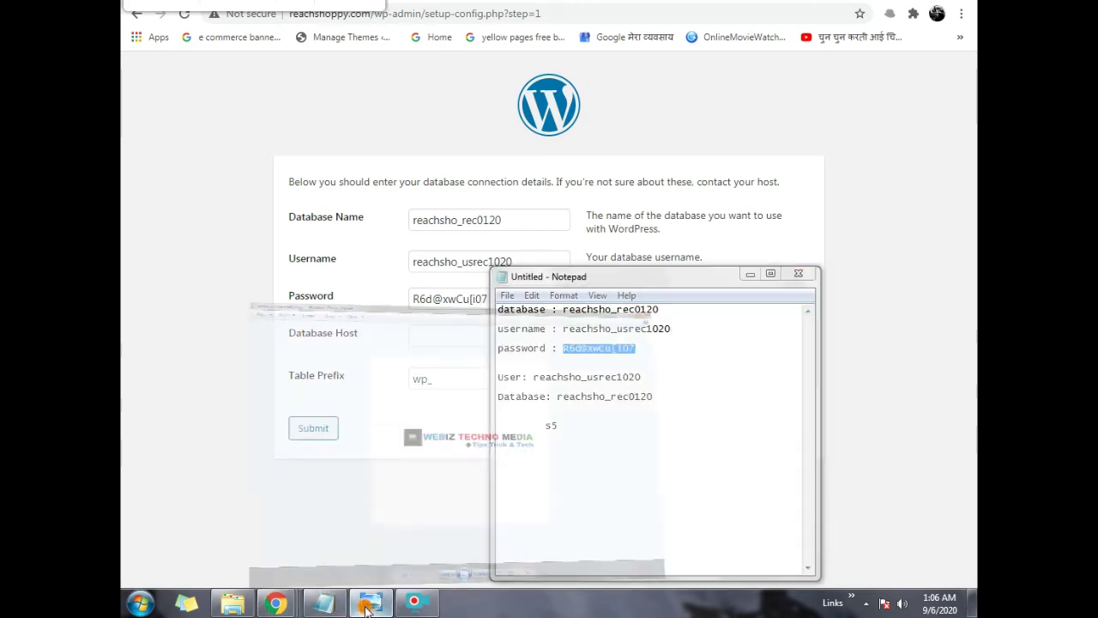
{"action": "mouse_move", "coordinate": [277, 601]}
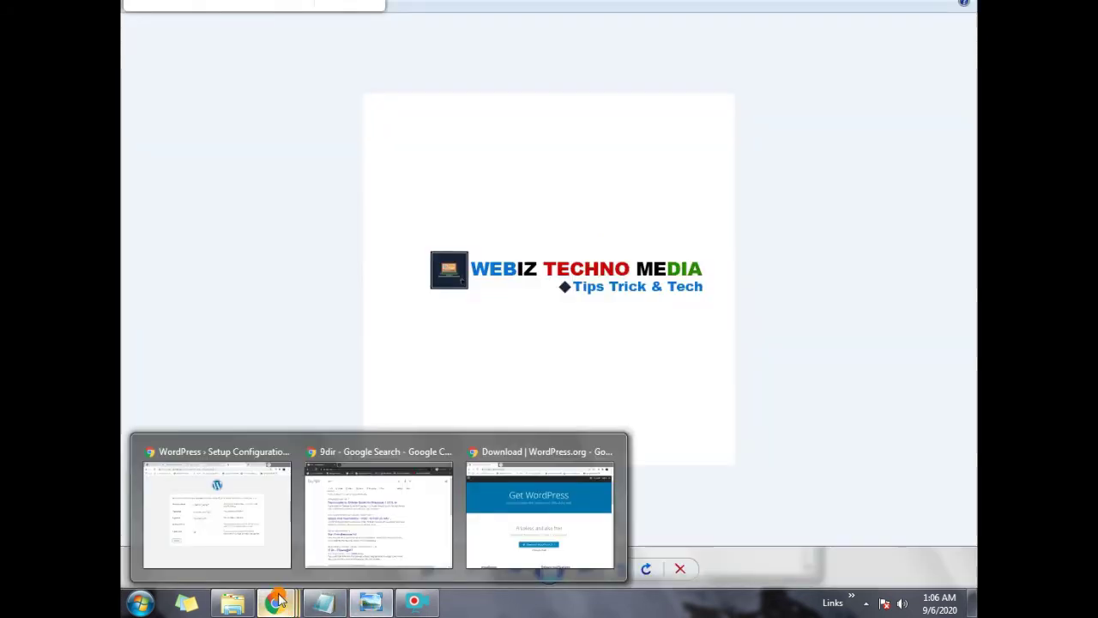
{"action": "left_click", "coordinate": [224, 522]}
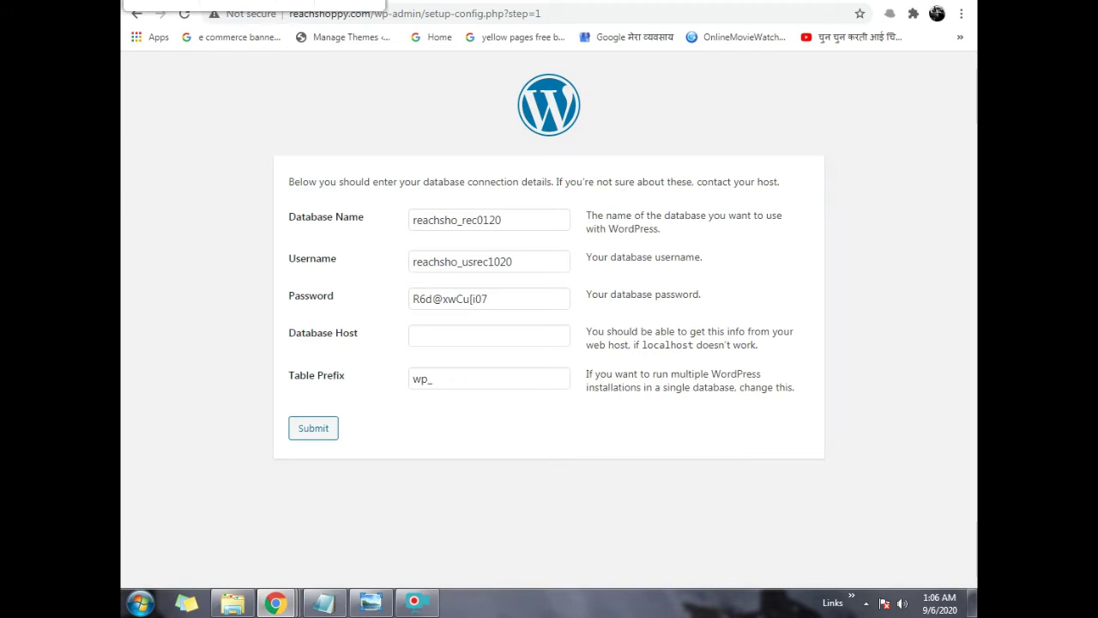
{"action": "left_click", "coordinate": [344, 3]}
{"action": "left_click", "coordinate": [810, 435]}
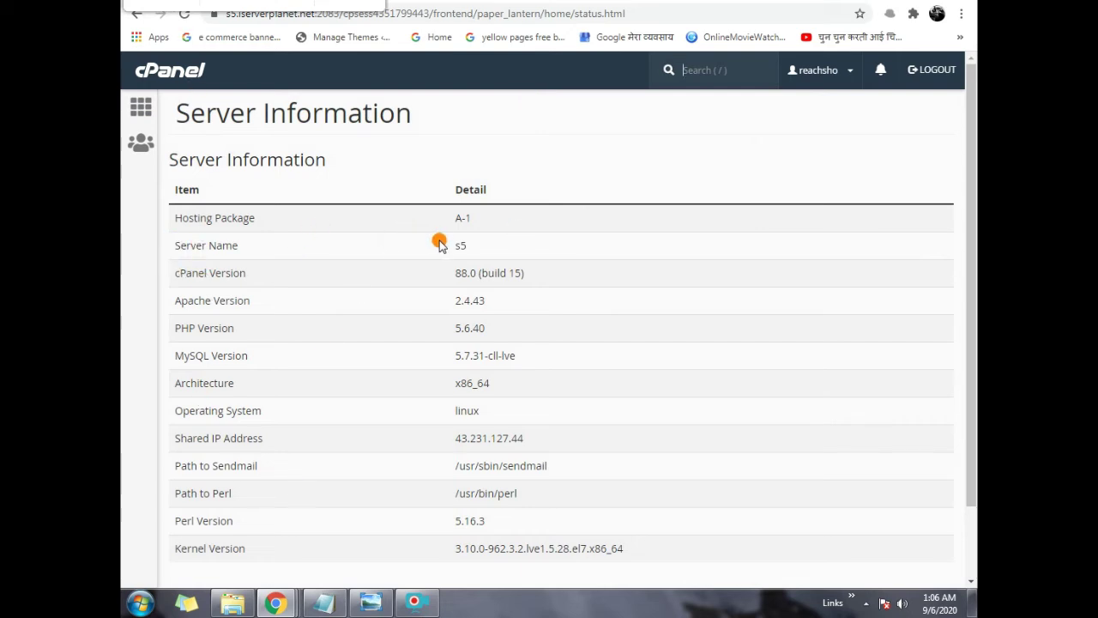
{"action": "left_click_drag", "start_coordinate": [448, 246], "coordinate": [485, 249]}
{"action": "left_click", "coordinate": [494, 247]}
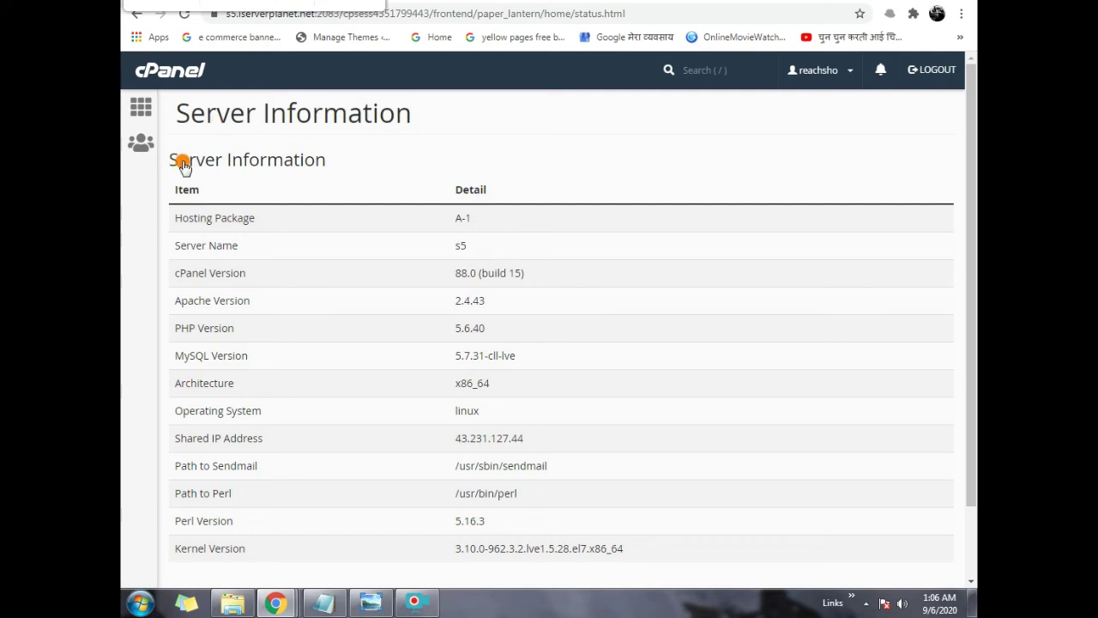
{"action": "left_click_drag", "start_coordinate": [448, 247], "coordinate": [486, 250]}
{"action": "key", "text": "ctrl+c"}
{"action": "left_click", "coordinate": [486, 248]}
Set Database Host to s5, replacing an initially wrong pasted value.
{"action": "key", "text": "ctrl+Tab"}
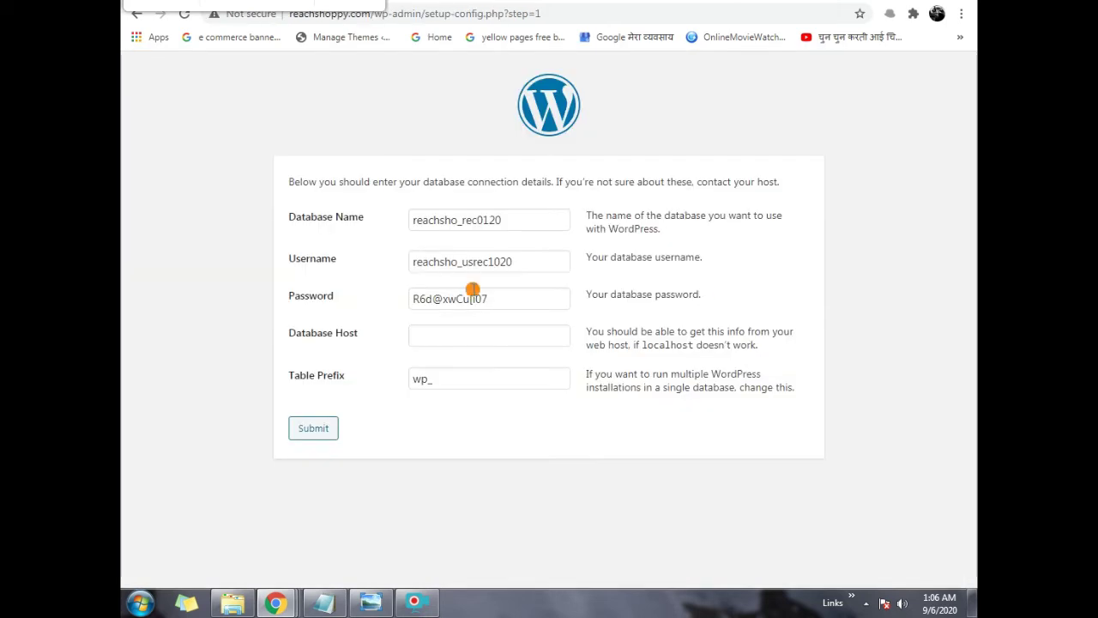
{"action": "left_click", "coordinate": [474, 337]}
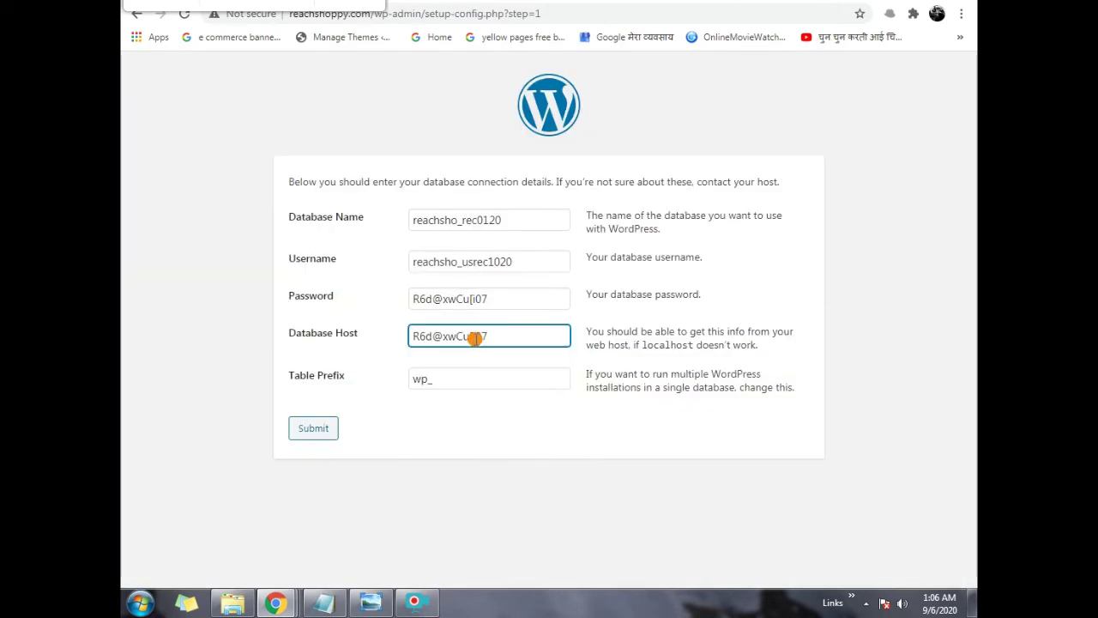
{"action": "key", "text": "ctrl+a"}
{"action": "key", "text": "BackSpace"}
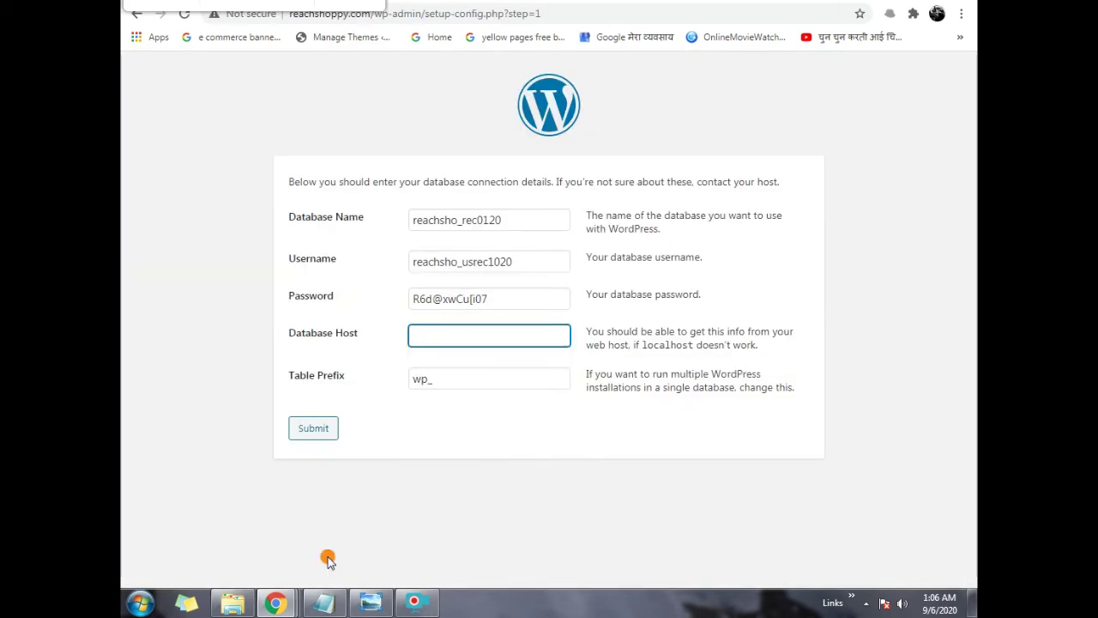
{"action": "left_click", "coordinate": [323, 603]}
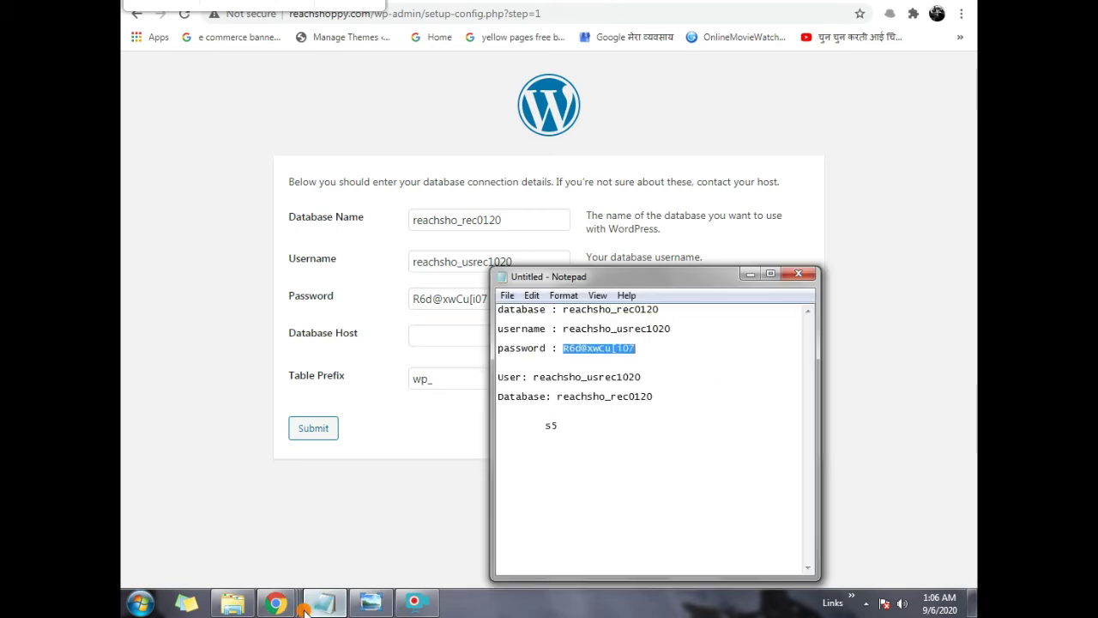
{"action": "left_click", "coordinate": [545, 430]}
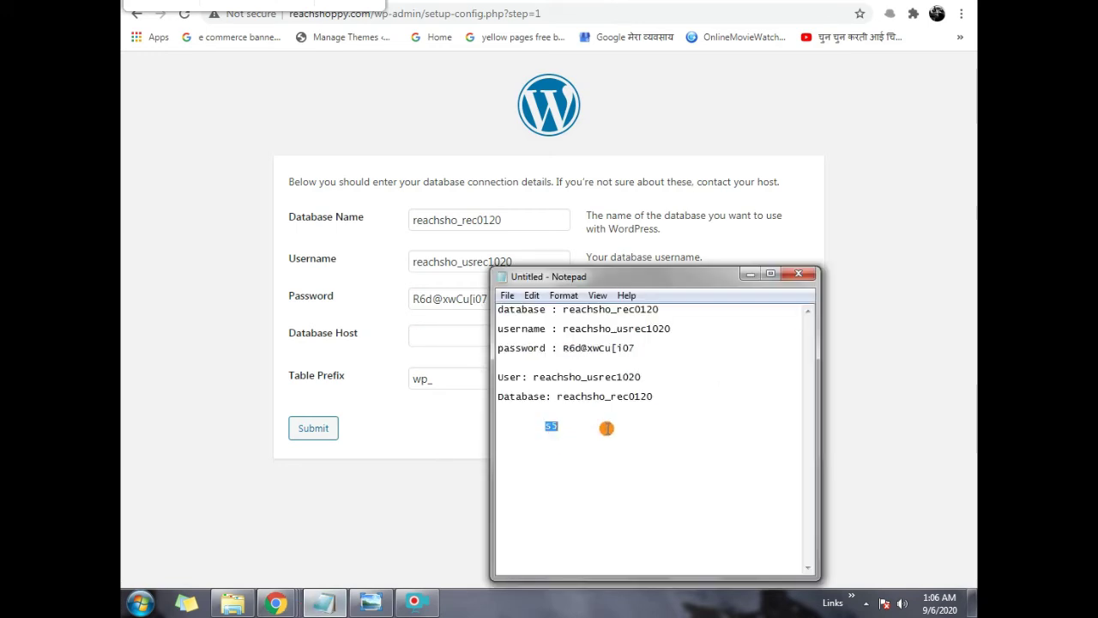
{"action": "left_click", "coordinate": [751, 275]}
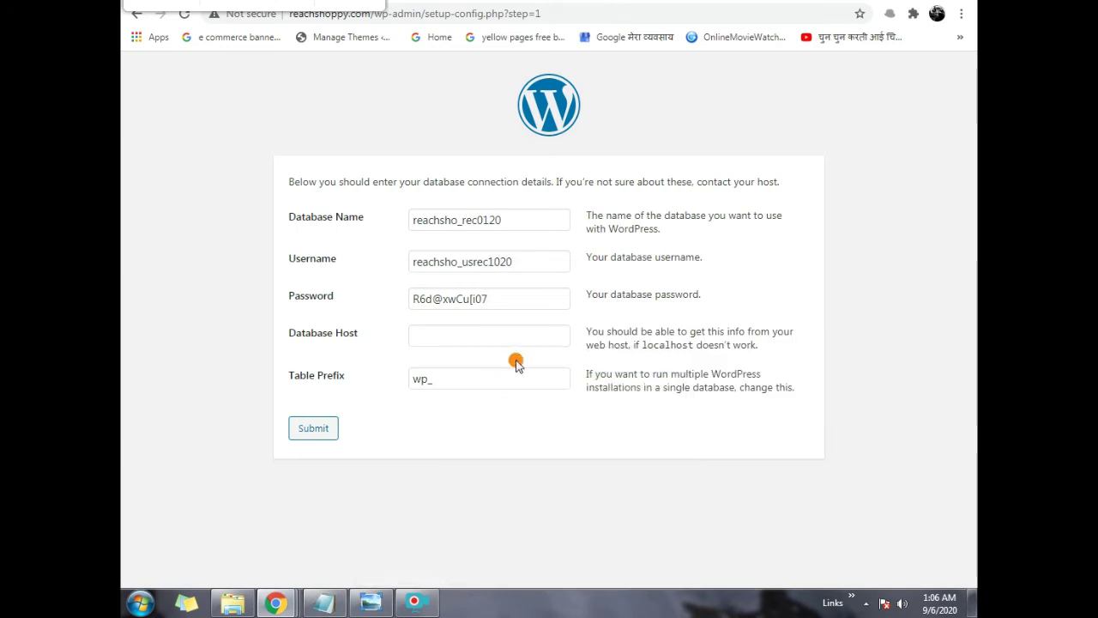
{"action": "left_click", "coordinate": [493, 338]}
{"action": "key", "text": "ctrl+v"}
{"action": "left_click", "coordinate": [586, 439]}
Keep the wp_ table prefix and submit the database connection details.
{"action": "double_click", "coordinate": [451, 380]}
{"action": "left_click", "coordinate": [522, 418]}
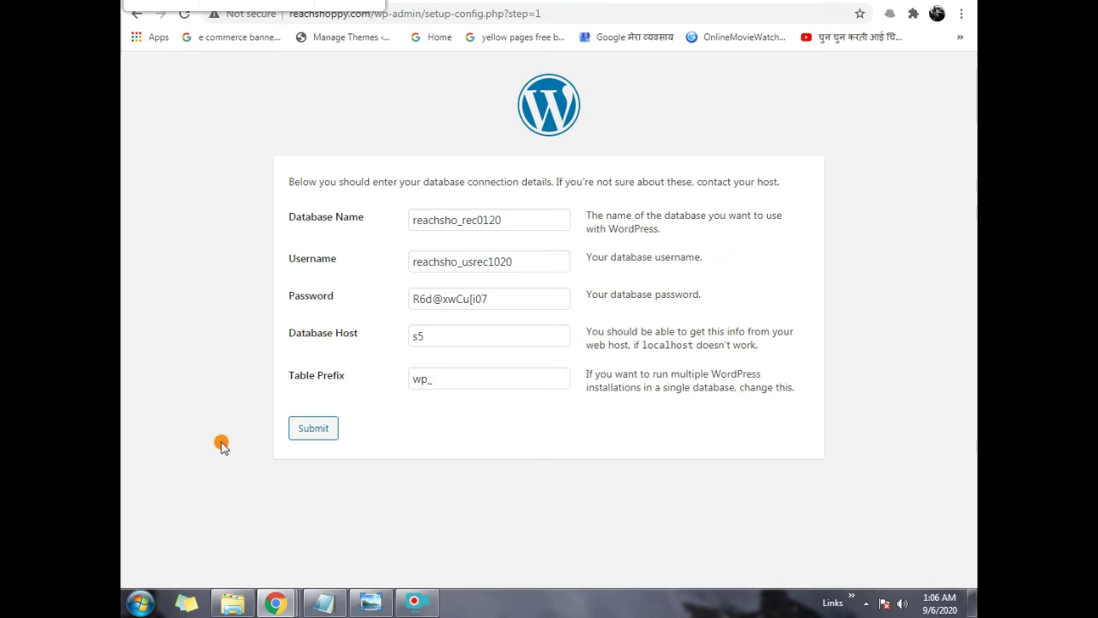
{"action": "left_click", "coordinate": [302, 433]}
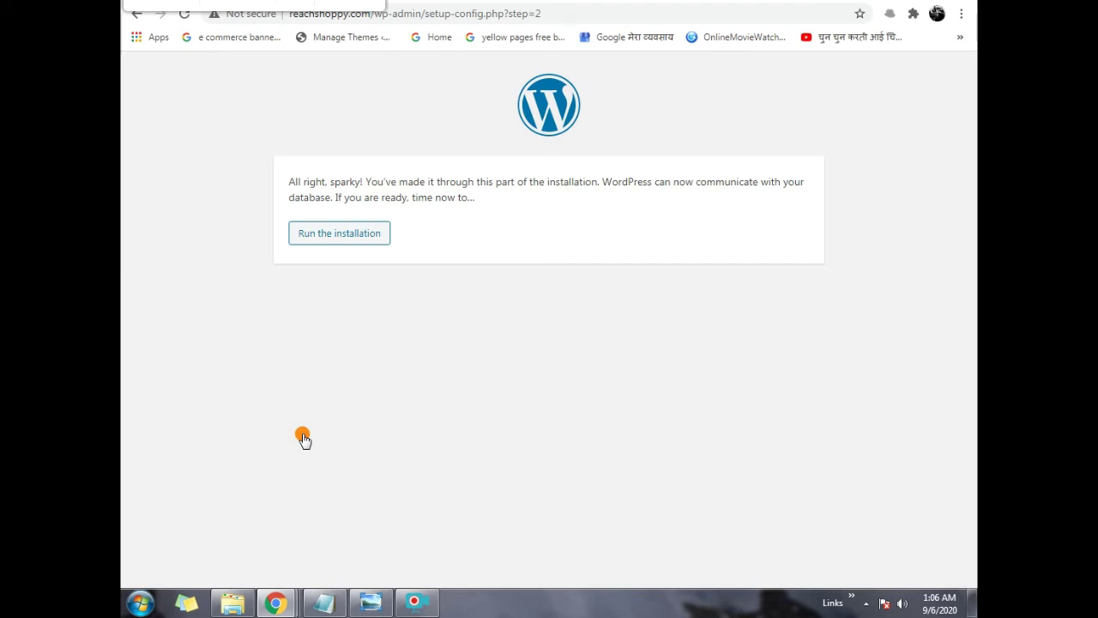
Run the installation, entering Site Title Reachshoppy and admin username admin-boom.
{"action": "left_click", "coordinate": [343, 236]}
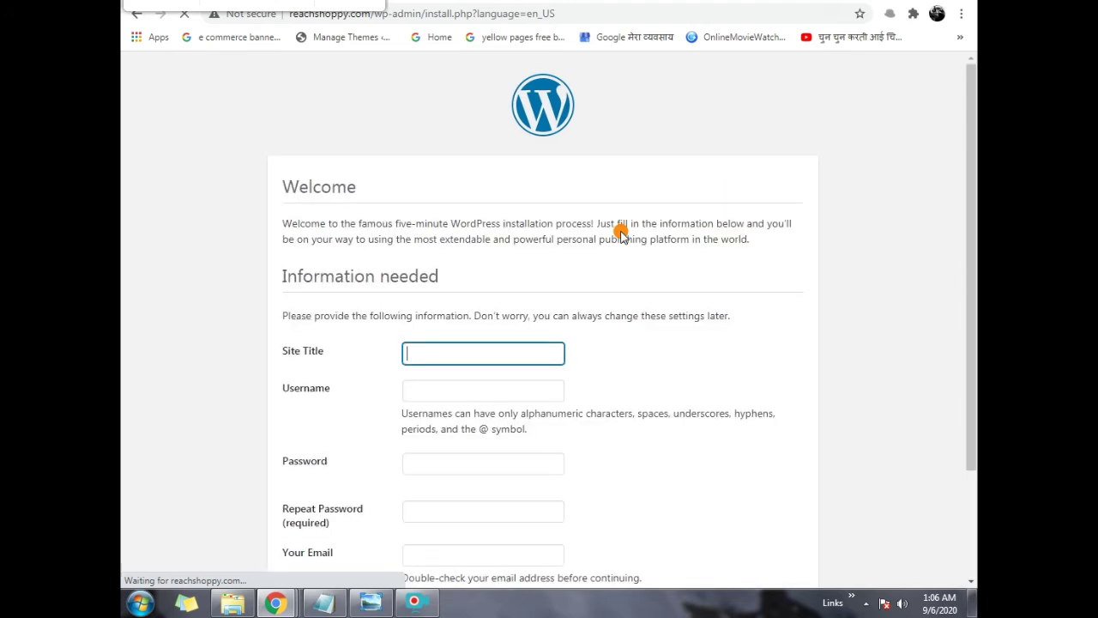
{"action": "scroll", "coordinate": [449, 179], "scroll_direction": "down", "scroll_amount": 2}
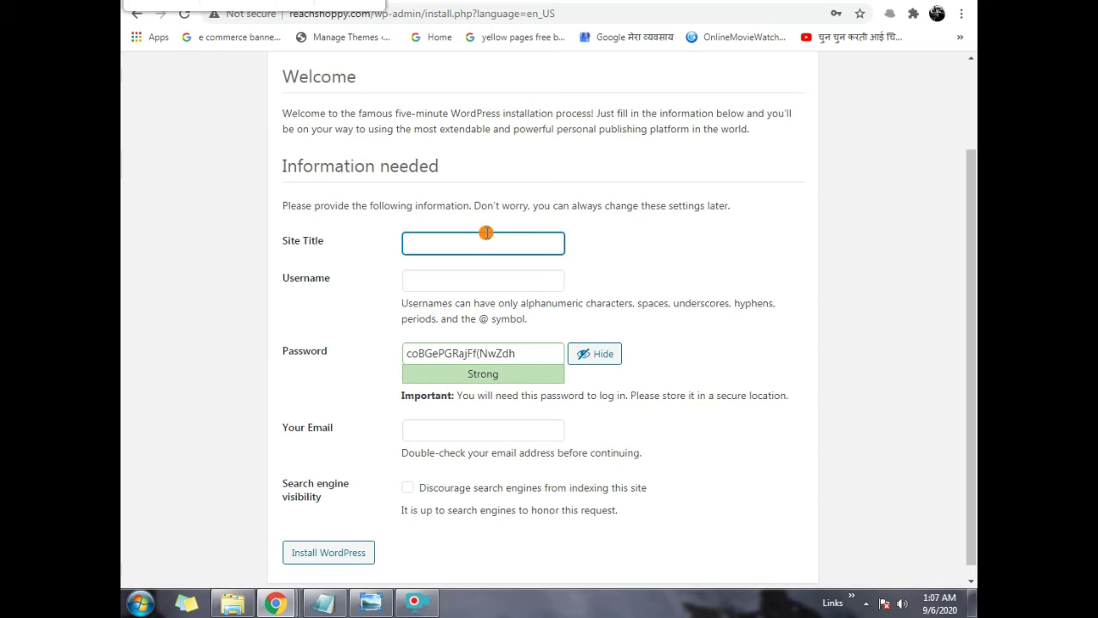
{"action": "type", "text": "ea"}
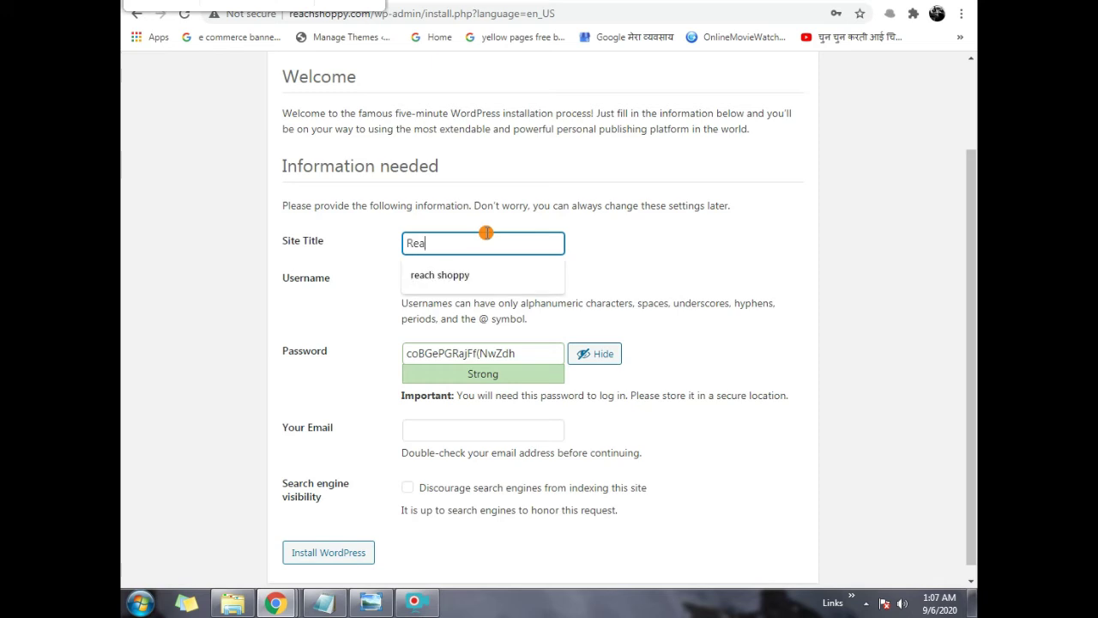
{"action": "type", "text": "chshoppy"}
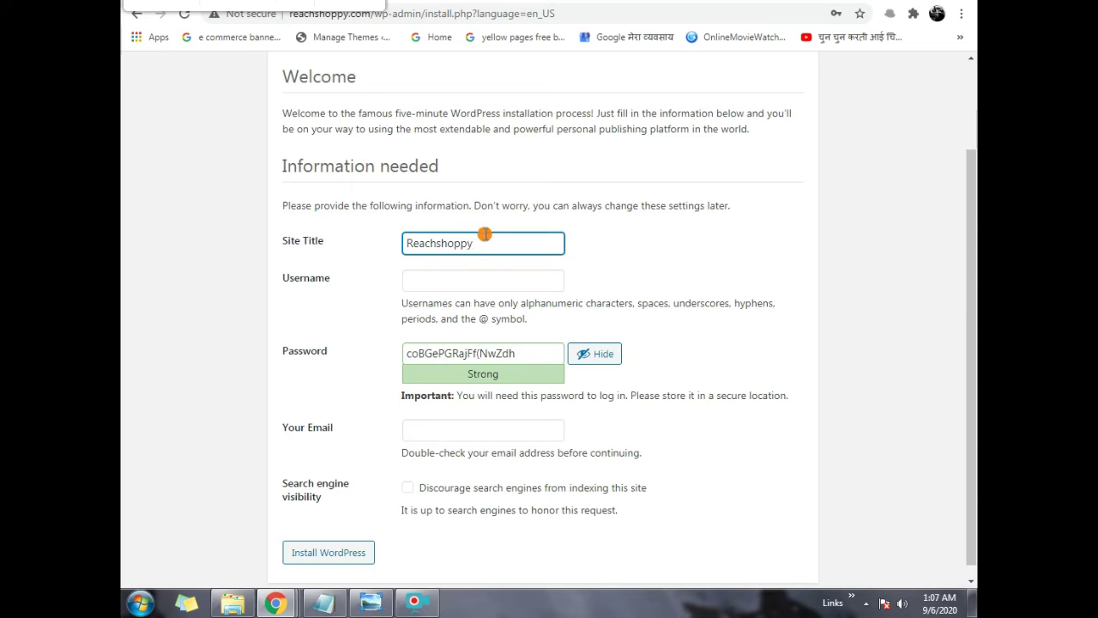
{"action": "left_click", "coordinate": [504, 283]}
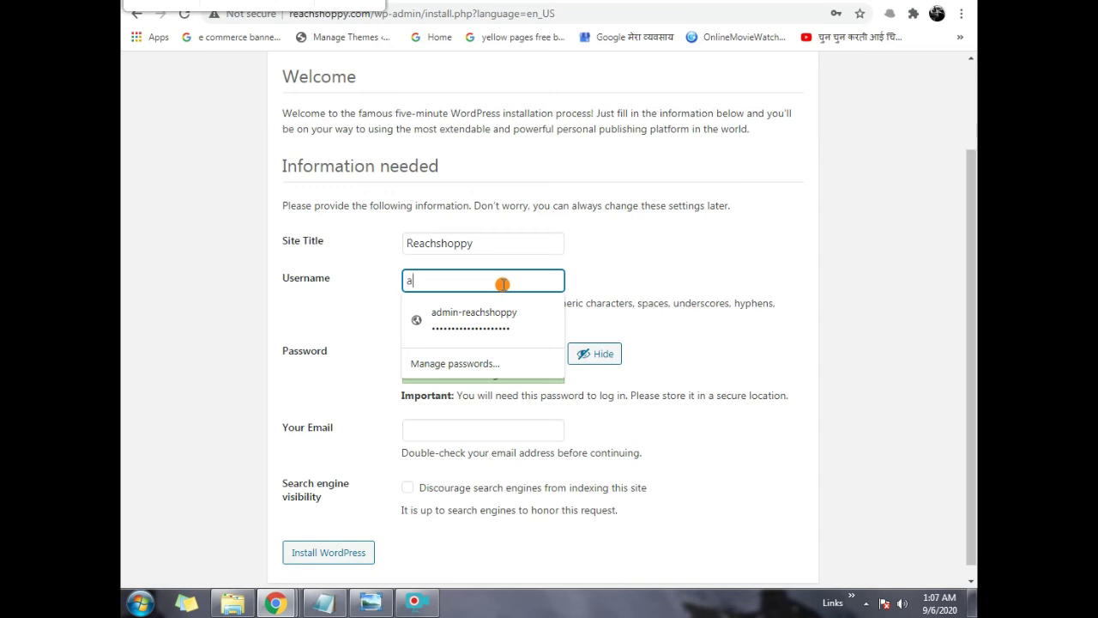
{"action": "type", "text": "dmin-boom"}
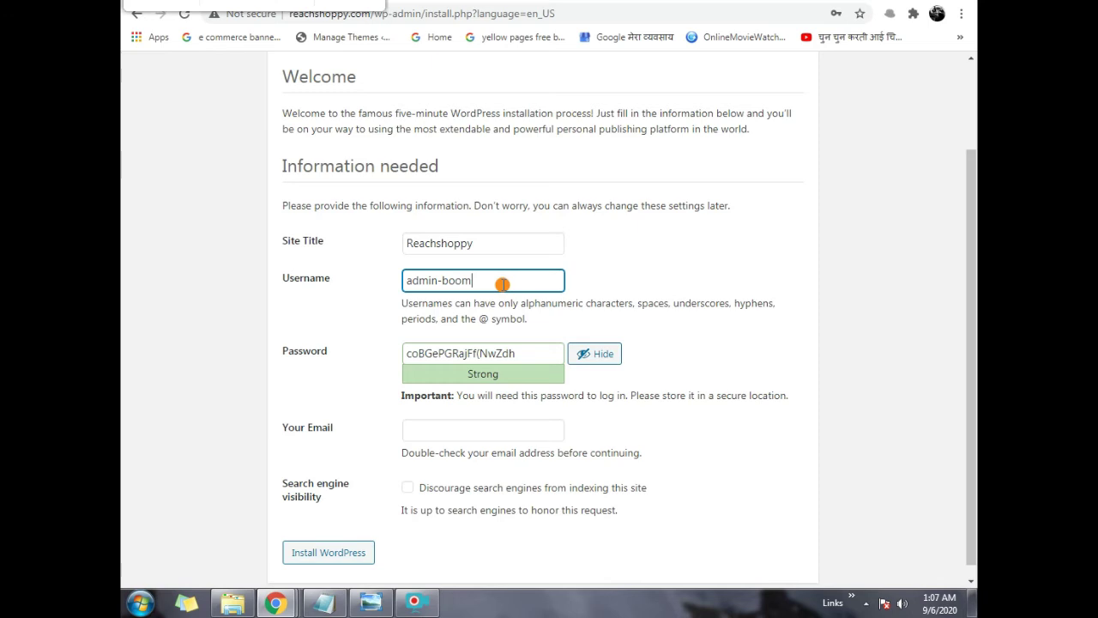
{"action": "left_click", "coordinate": [502, 284]}
{"action": "key", "text": "ctrl+a"}
{"action": "key", "text": "ctrl+c"}
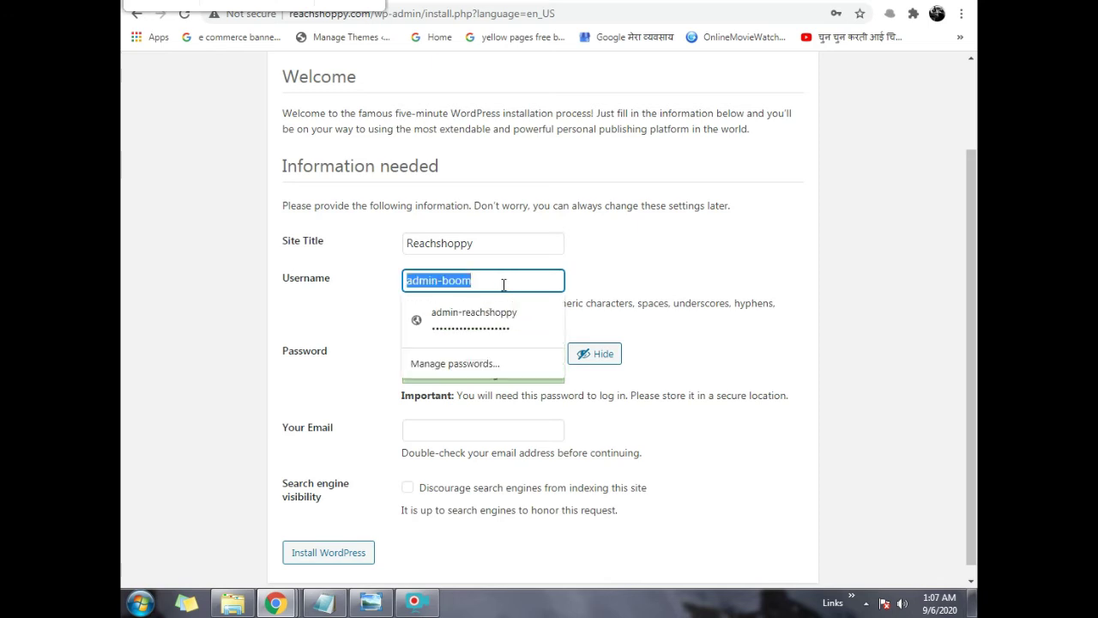
{"action": "left_click", "coordinate": [502, 284]}
Add a 'wordpress login' entry with the admin username to the Notepad notes.
{"action": "mouse_move", "coordinate": [324, 603]}
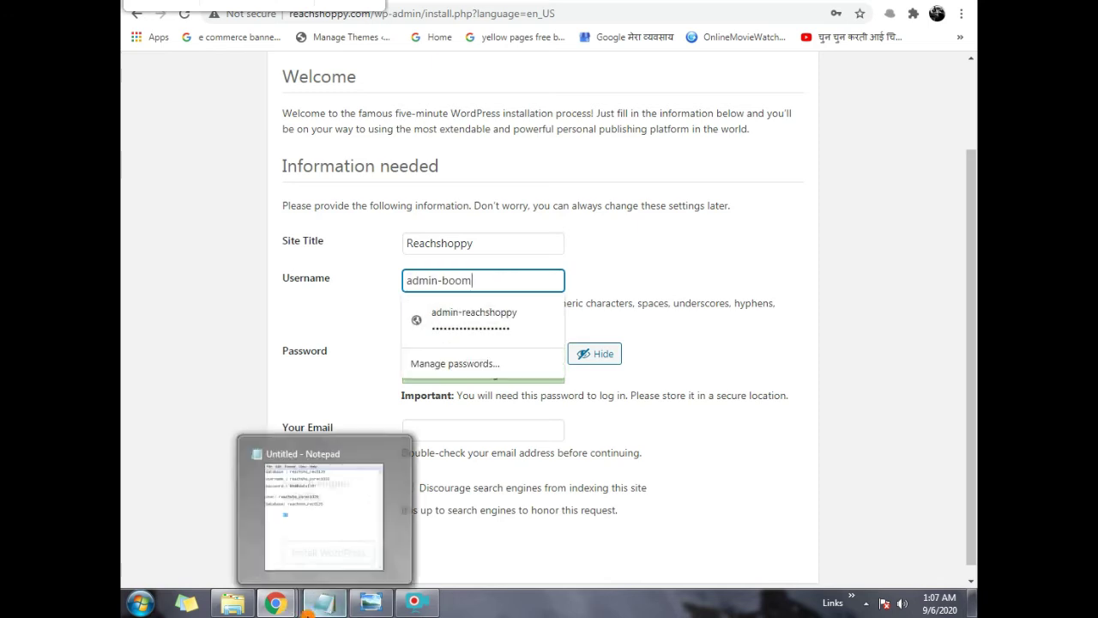
{"action": "left_click", "coordinate": [349, 503]}
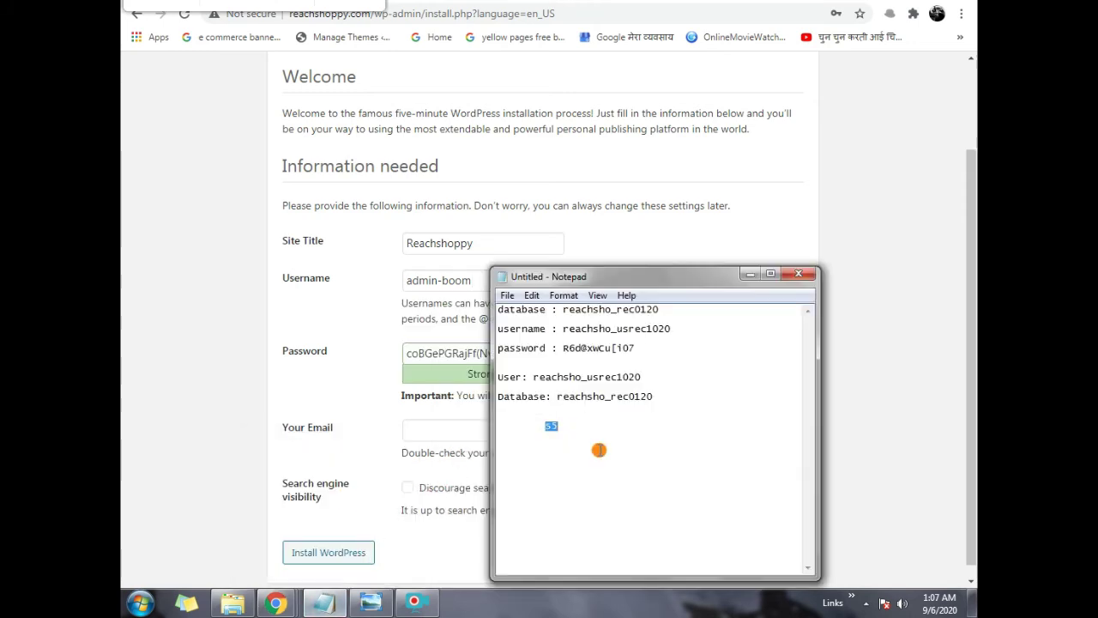
{"action": "left_click", "coordinate": [627, 439]}
{"action": "type", "text": "wordpress login"}
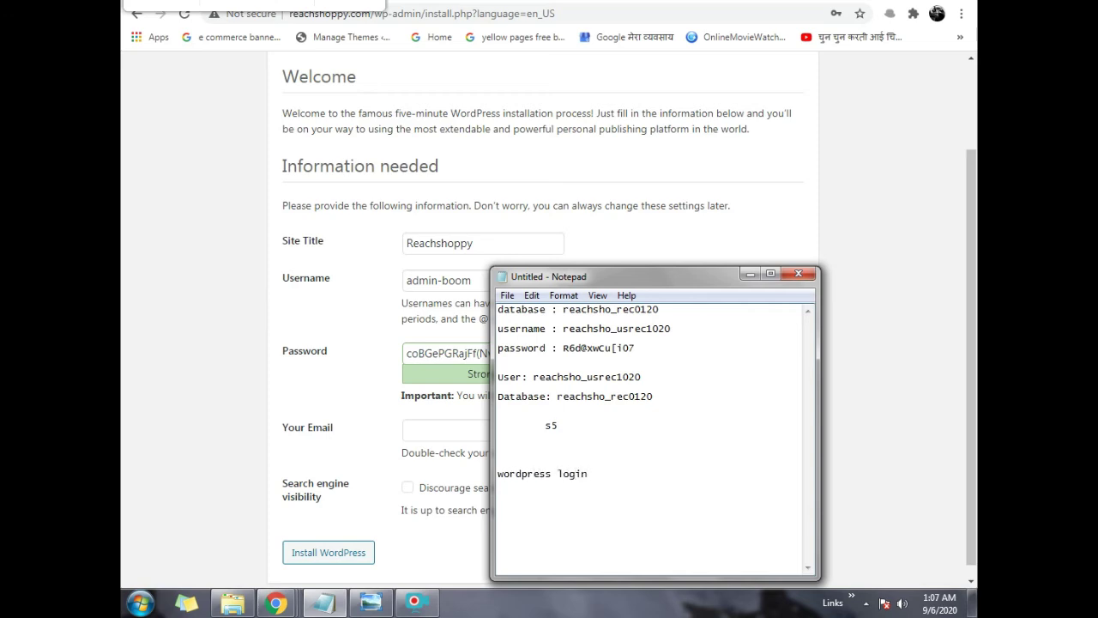
{"action": "type", "text": "usaername :"}
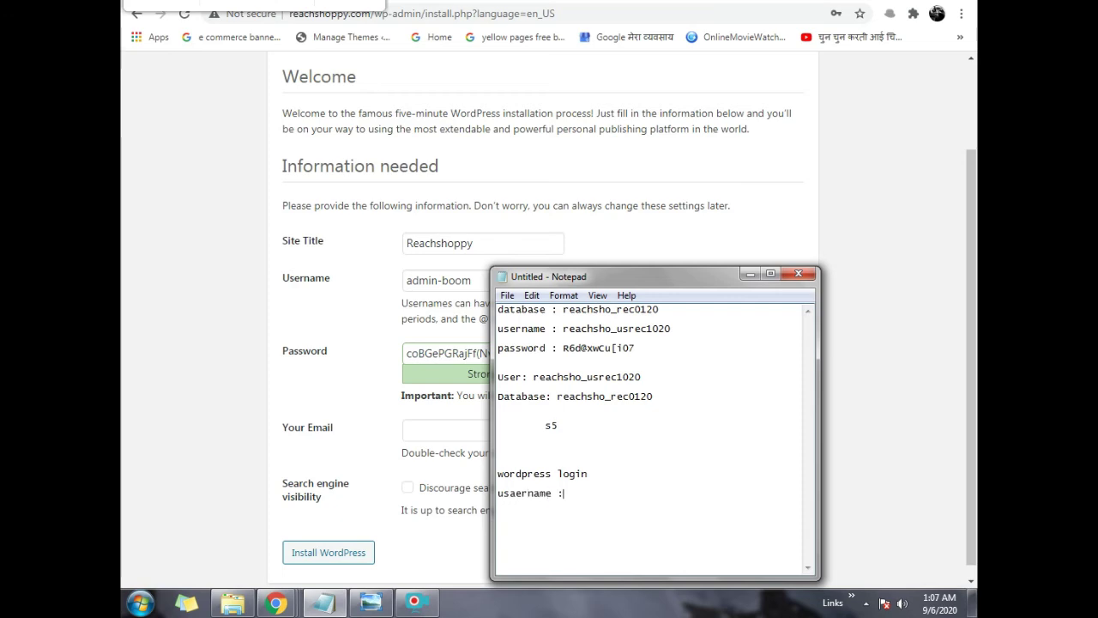
{"action": "key", "text": "ctrl+v"}
{"action": "left_click", "coordinate": [749, 274]}
Copy the generated admin password into the notes on a 'password :' line.
{"action": "scroll", "coordinate": [579, 297], "scroll_direction": "down", "scroll_amount": 1}
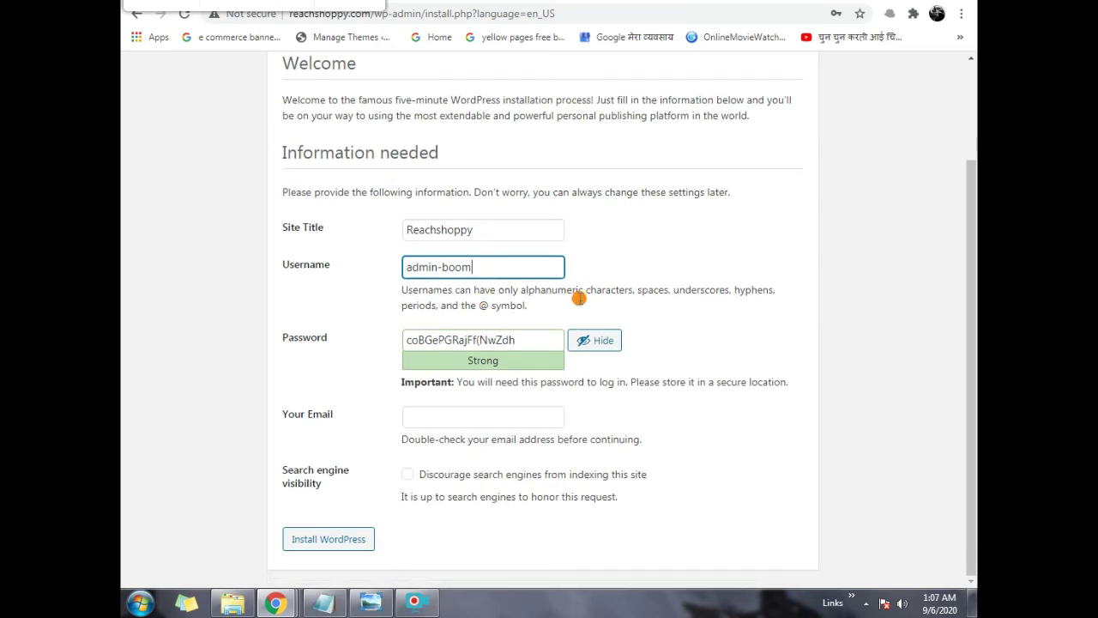
{"action": "triple_click", "coordinate": [532, 343]}
{"action": "key", "text": "ctrl+c"}
{"action": "left_click", "coordinate": [532, 342]}
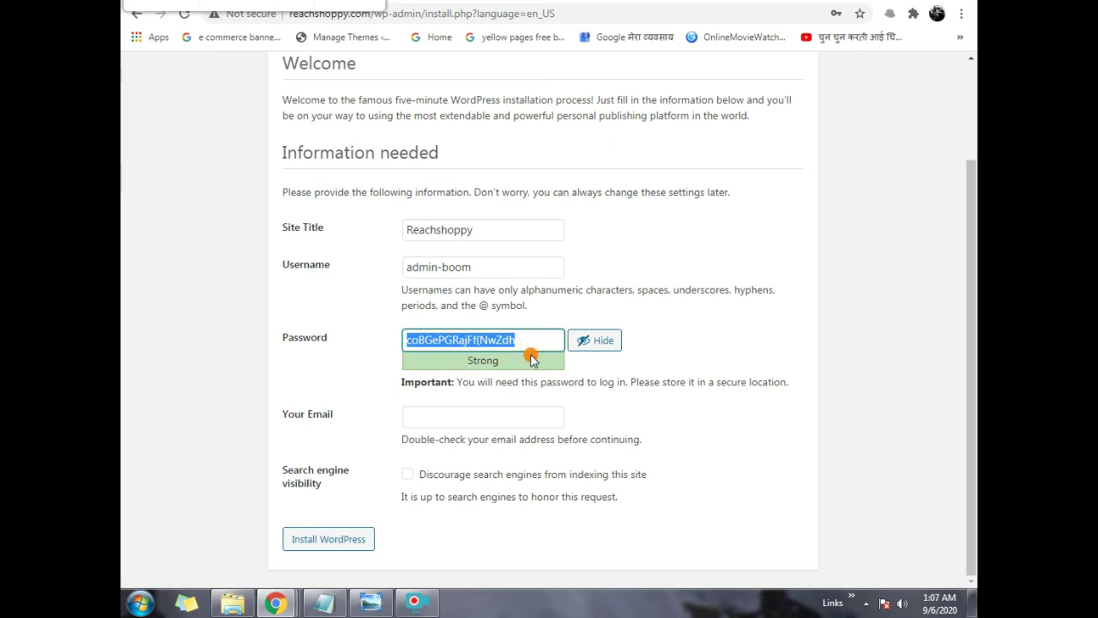
{"action": "left_click", "coordinate": [331, 605]}
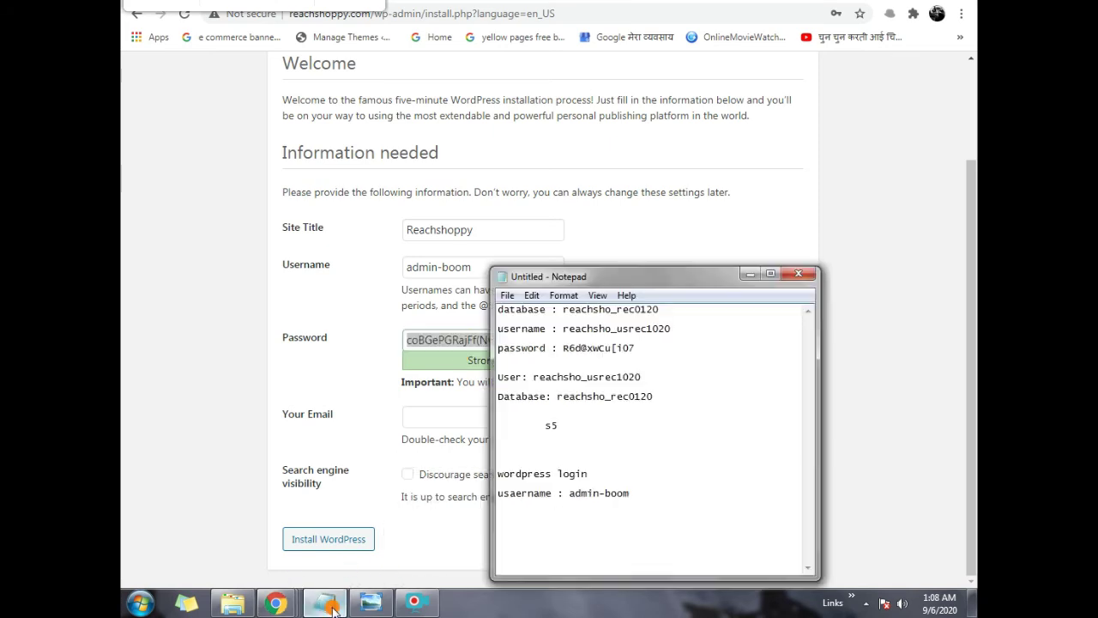
{"action": "left_click", "coordinate": [643, 496]}
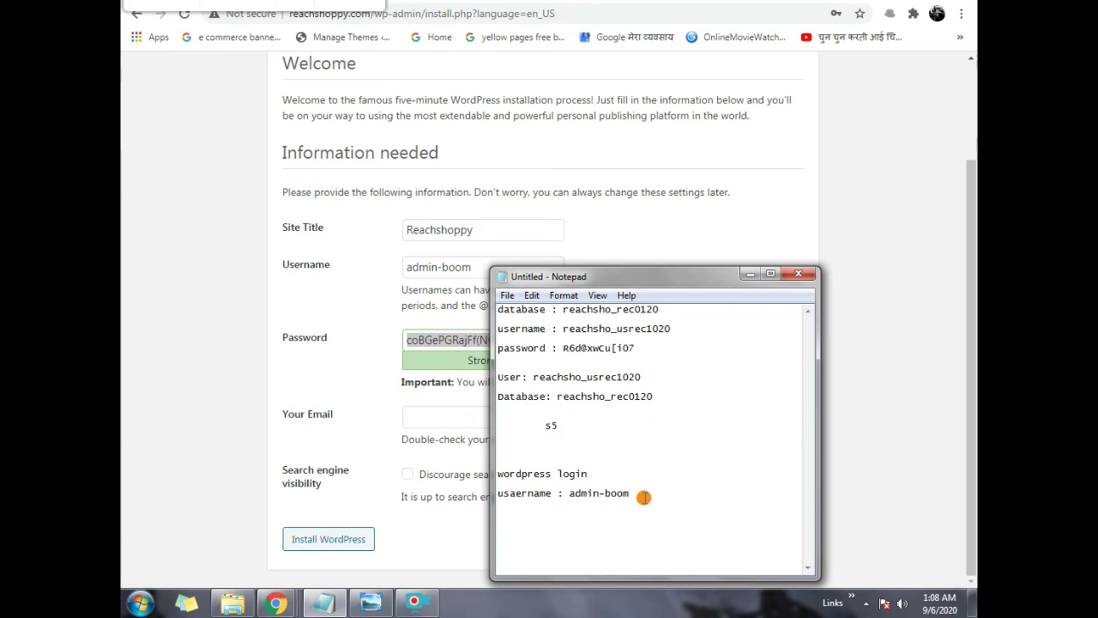
{"action": "key", "text": "Return"}
{"action": "type", "text": "password :"}
{"action": "key", "text": "ctrl+v"}
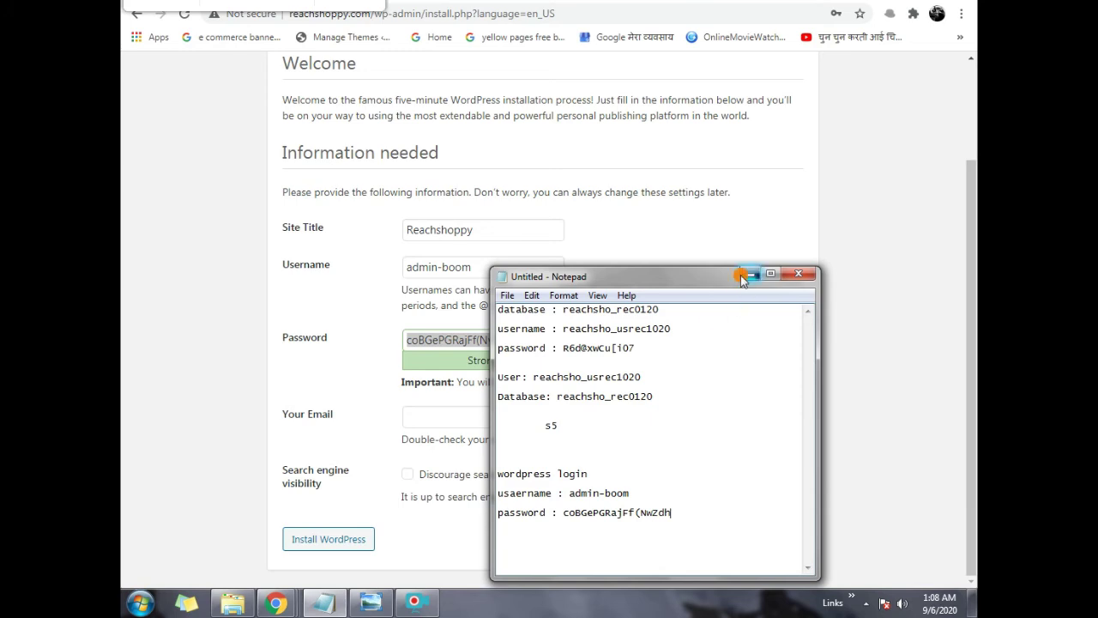
{"action": "left_click", "coordinate": [744, 278]}
{"action": "left_click", "coordinate": [713, 342]}
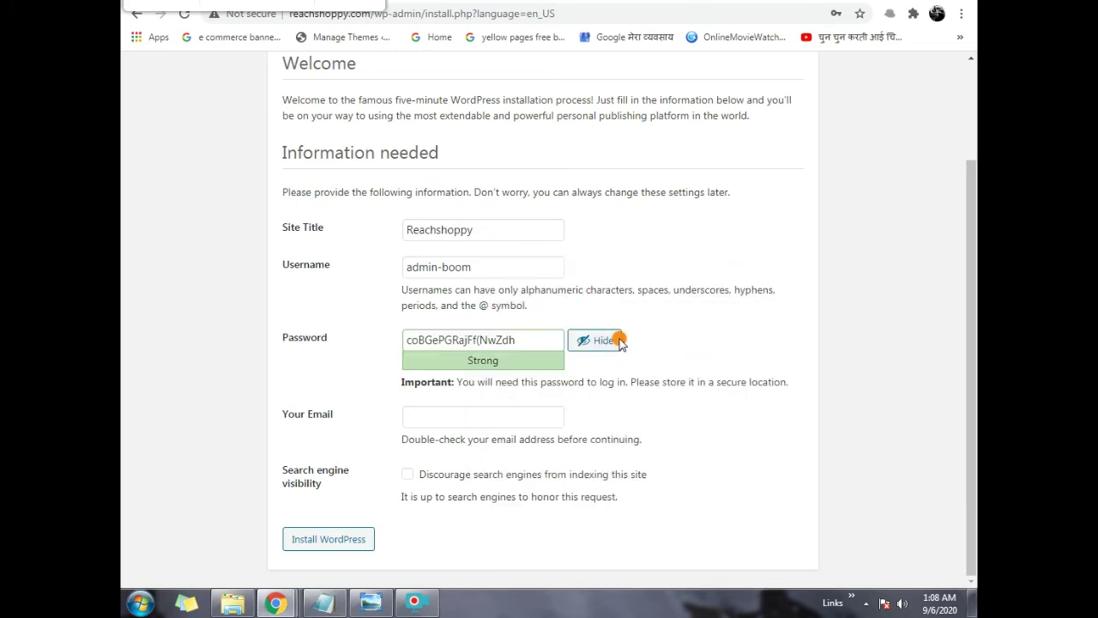
Pick the suggested site e-mail, discourage search engine indexing, and install WordPress.
{"action": "left_click", "coordinate": [536, 413]}
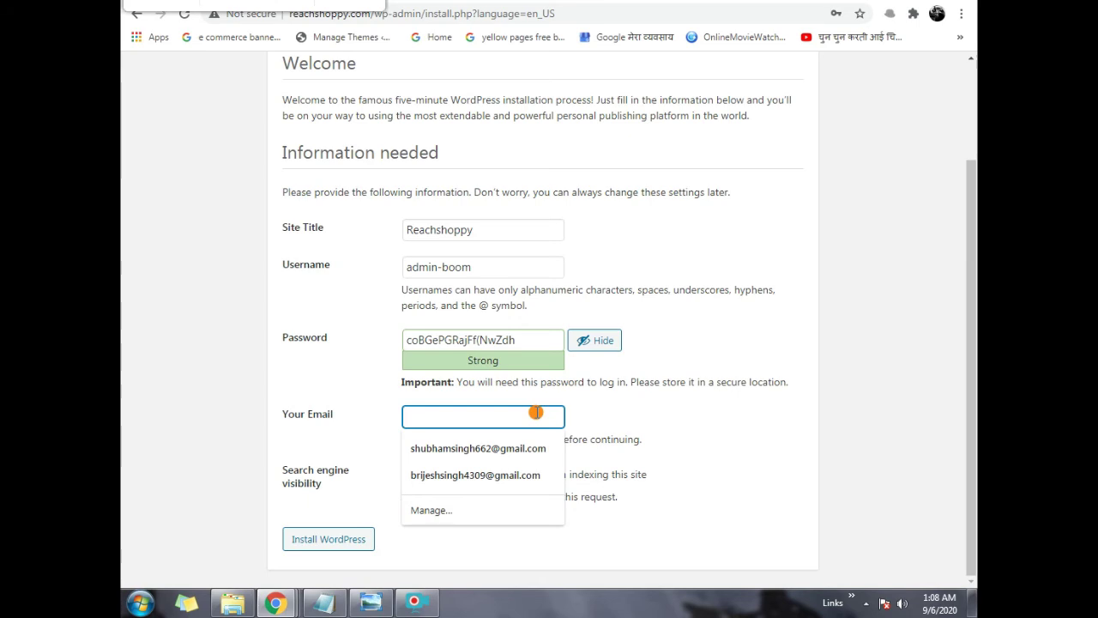
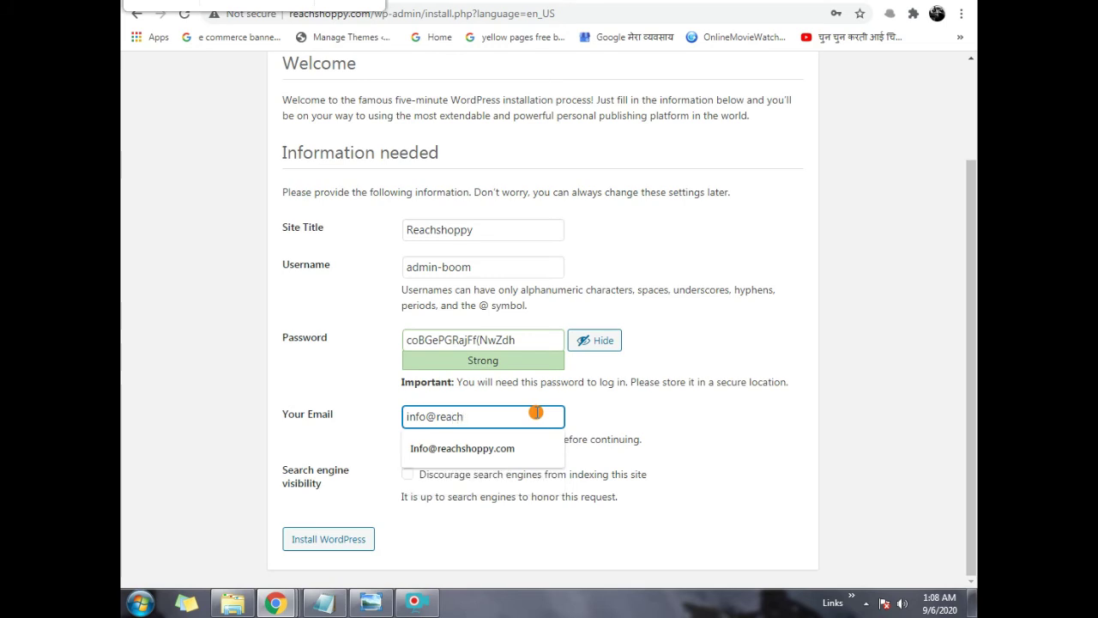
{"action": "key", "text": "Down"}
{"action": "key", "text": "Return"}
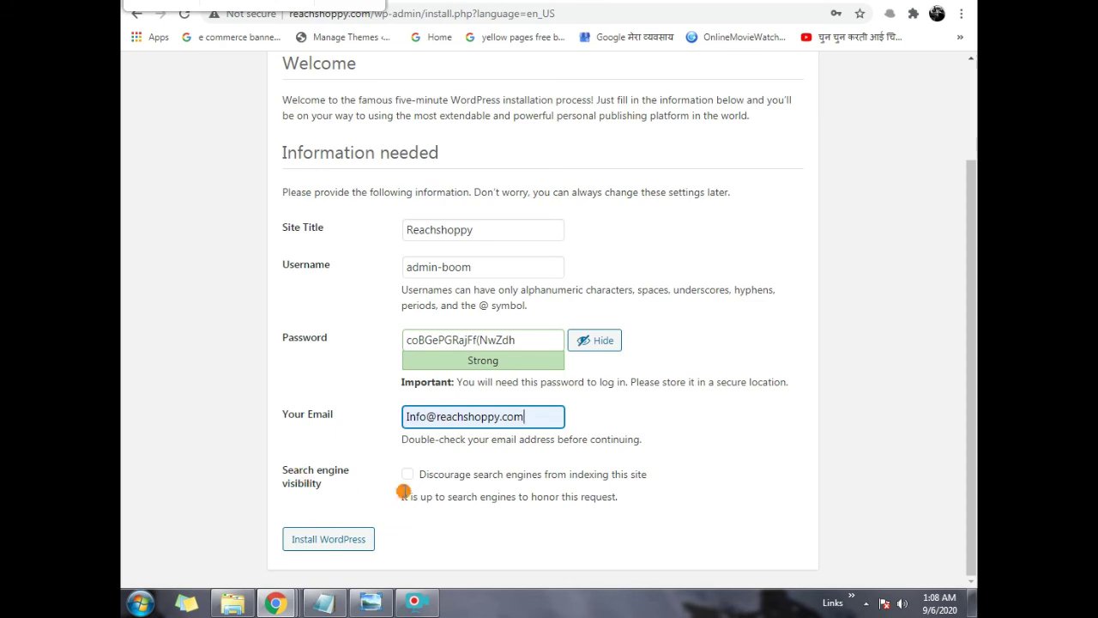
{"action": "left_click", "coordinate": [408, 475]}
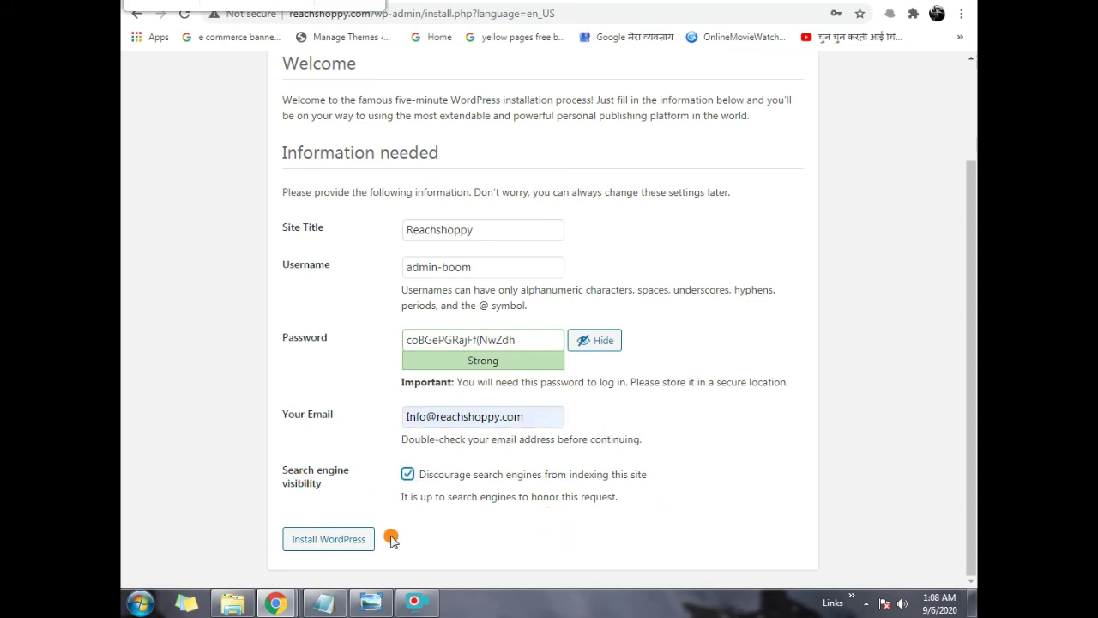
{"action": "left_click", "coordinate": [335, 541]}
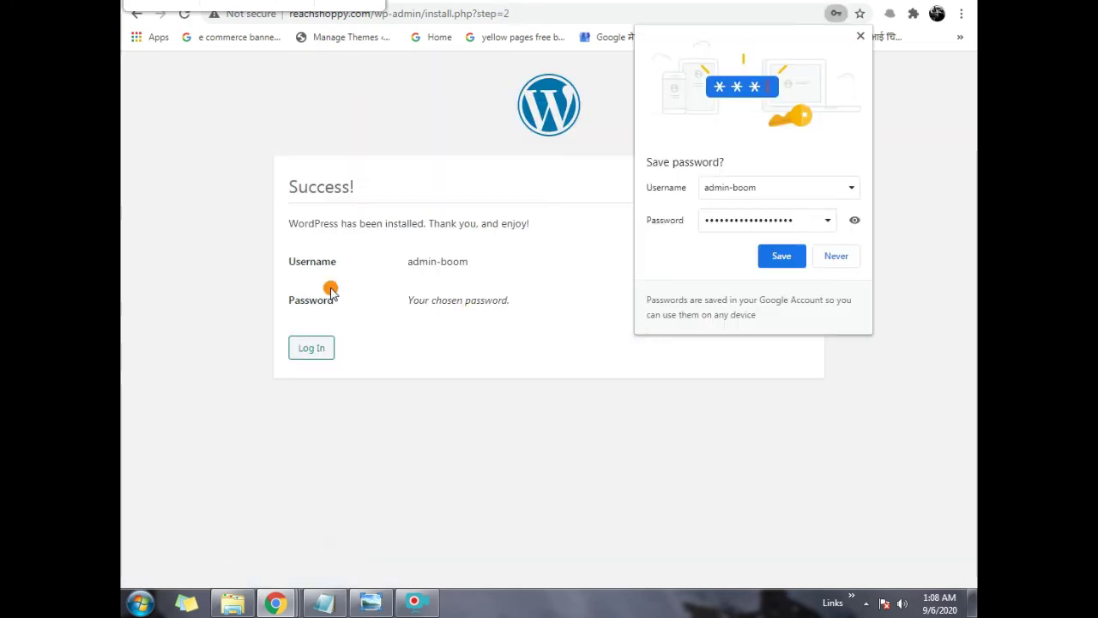
Save the new login in Chrome, open the login page, and paste the admin username from the notes.
{"action": "left_click", "coordinate": [782, 257]}
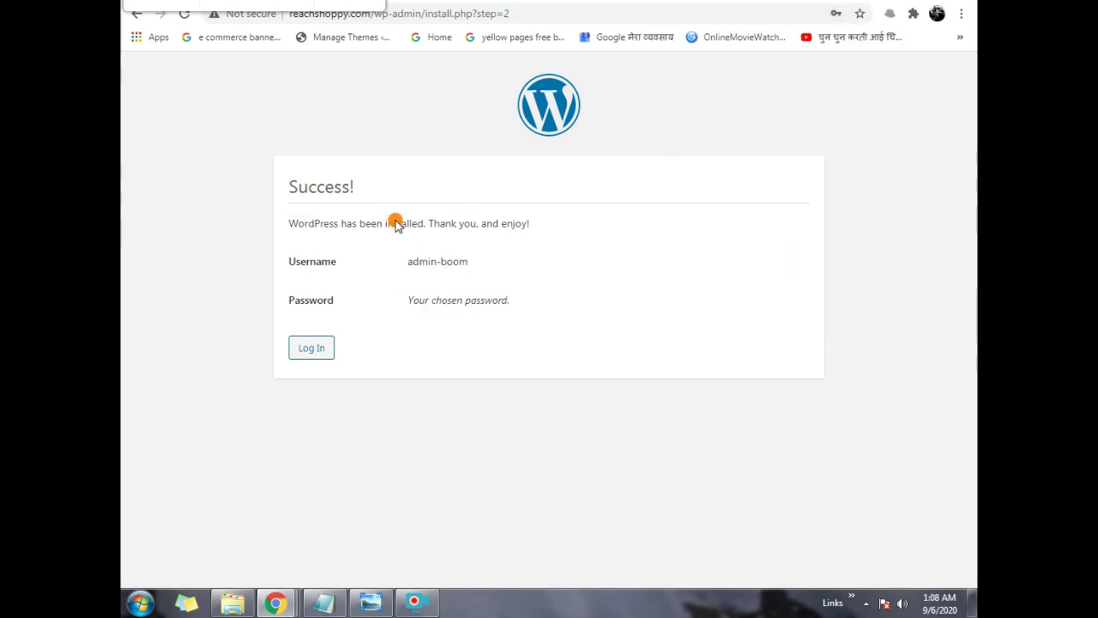
{"action": "left_click", "coordinate": [314, 351]}
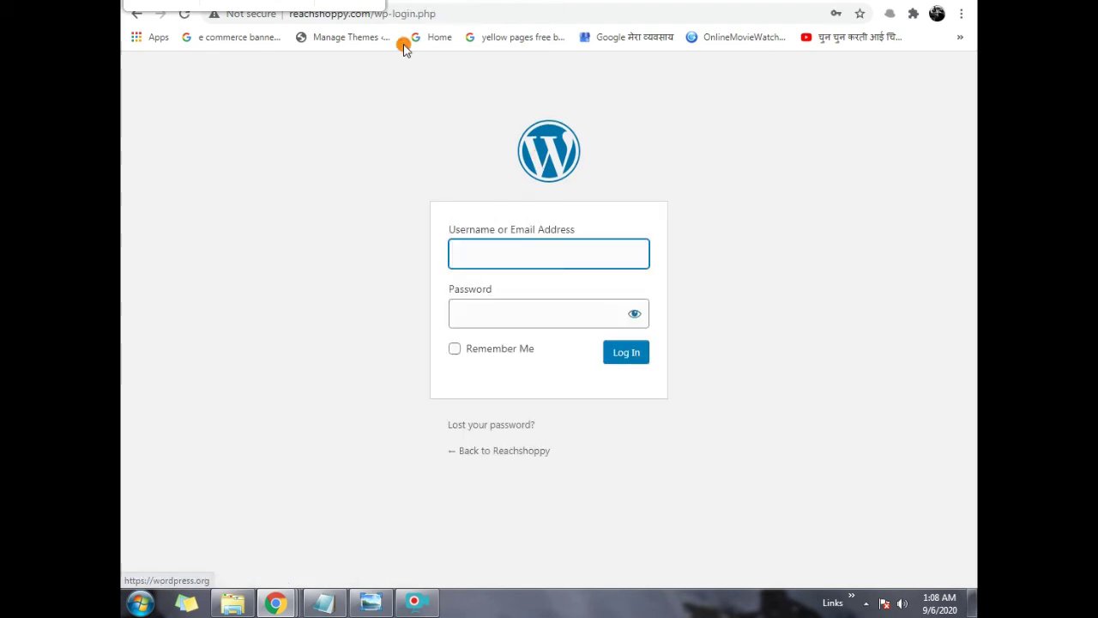
{"action": "left_click", "coordinate": [584, 253]}
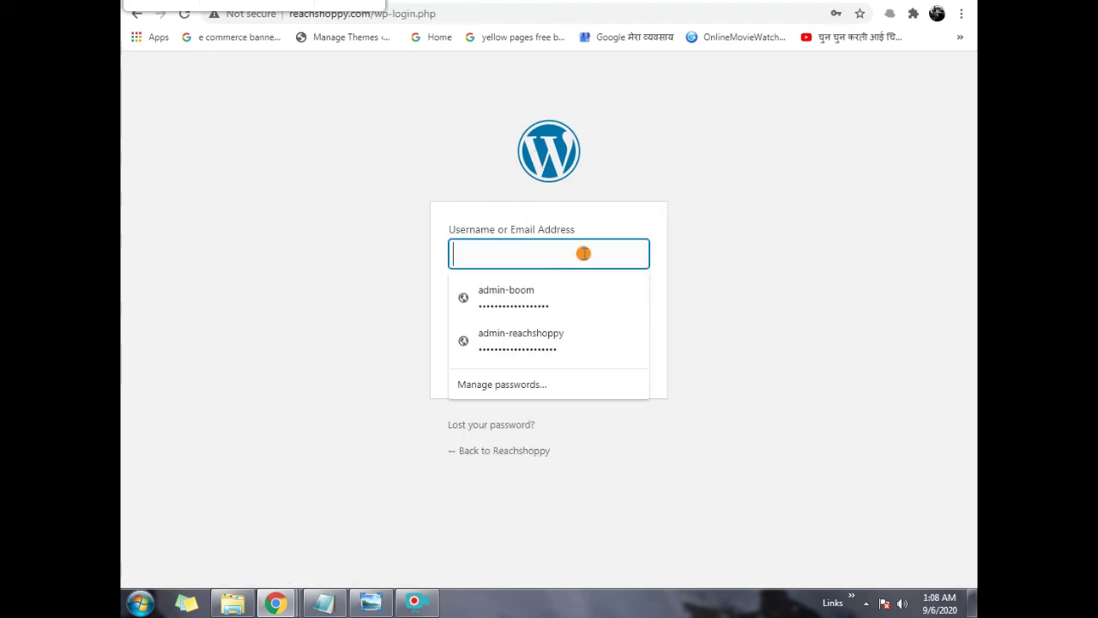
{"action": "left_click", "coordinate": [360, 301]}
{"action": "left_click", "coordinate": [326, 605]}
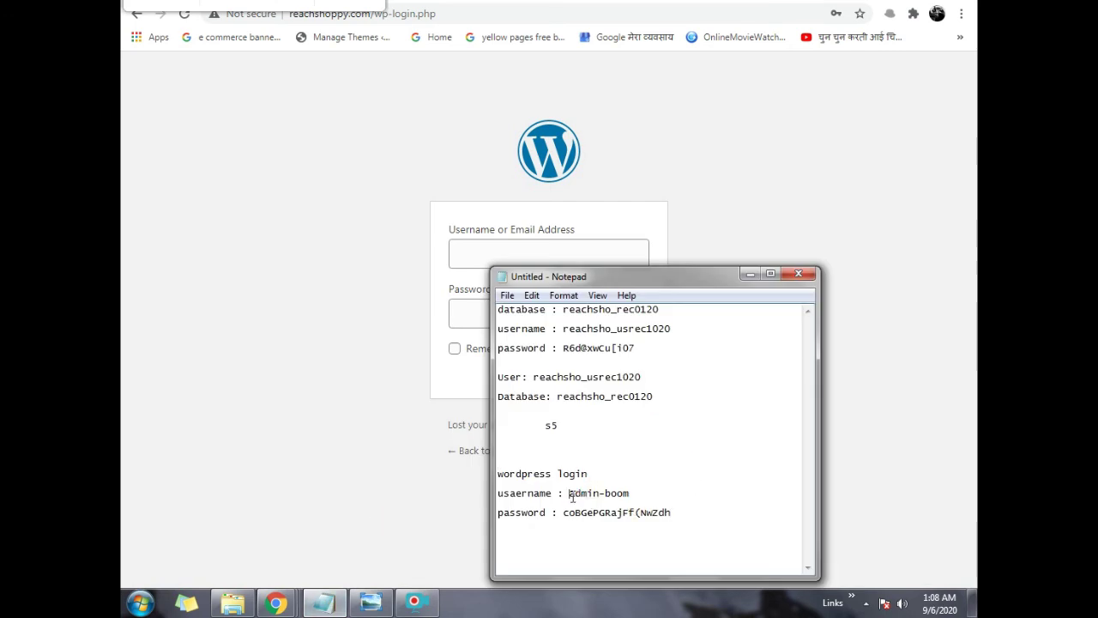
{"action": "left_click_drag", "start_coordinate": [570, 495], "coordinate": [615, 496]}
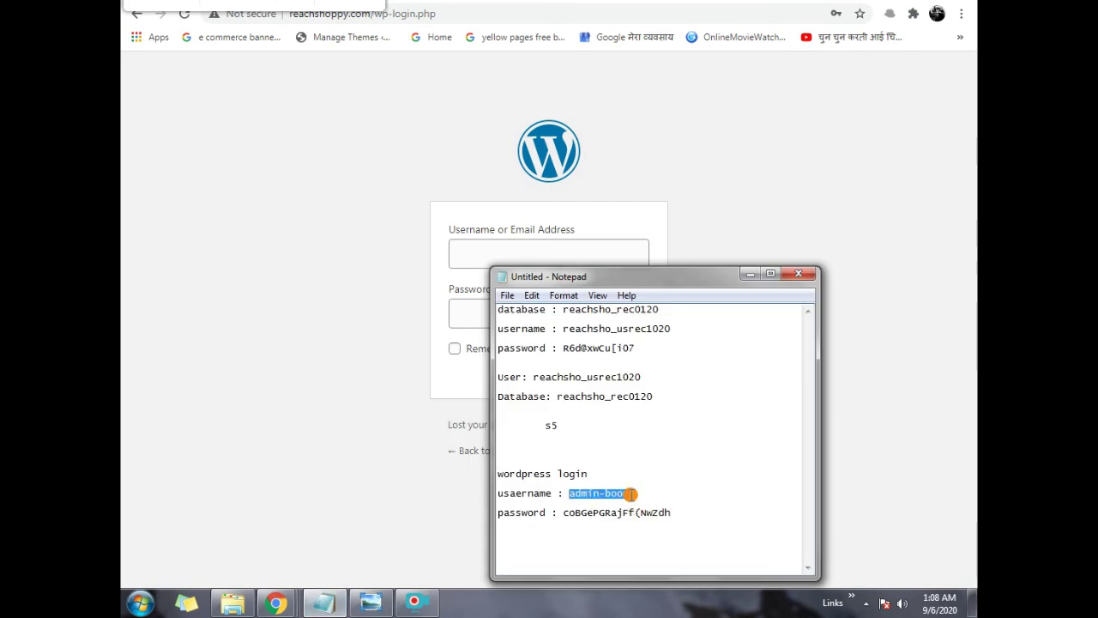
{"action": "left_click", "coordinate": [750, 273]}
{"action": "left_click", "coordinate": [578, 254]}
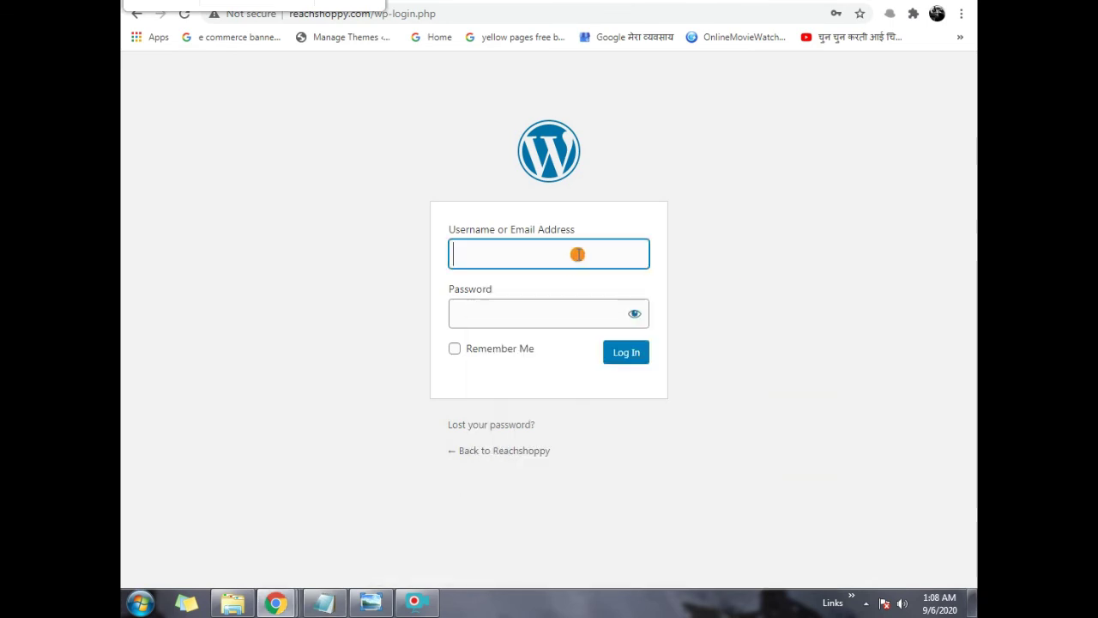
{"action": "type", "text": "admin-boom"}
{"action": "left_click", "coordinate": [377, 323]}
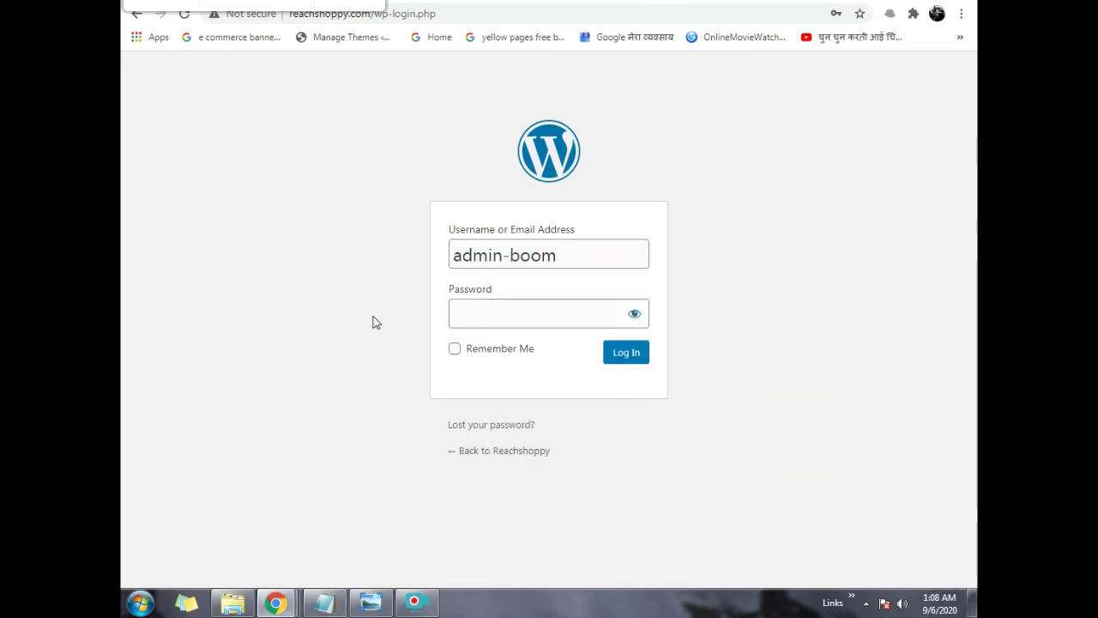
Paste the admin password from the notes and submit the login form.
{"action": "left_click", "coordinate": [525, 327]}
{"action": "left_click", "coordinate": [324, 603]}
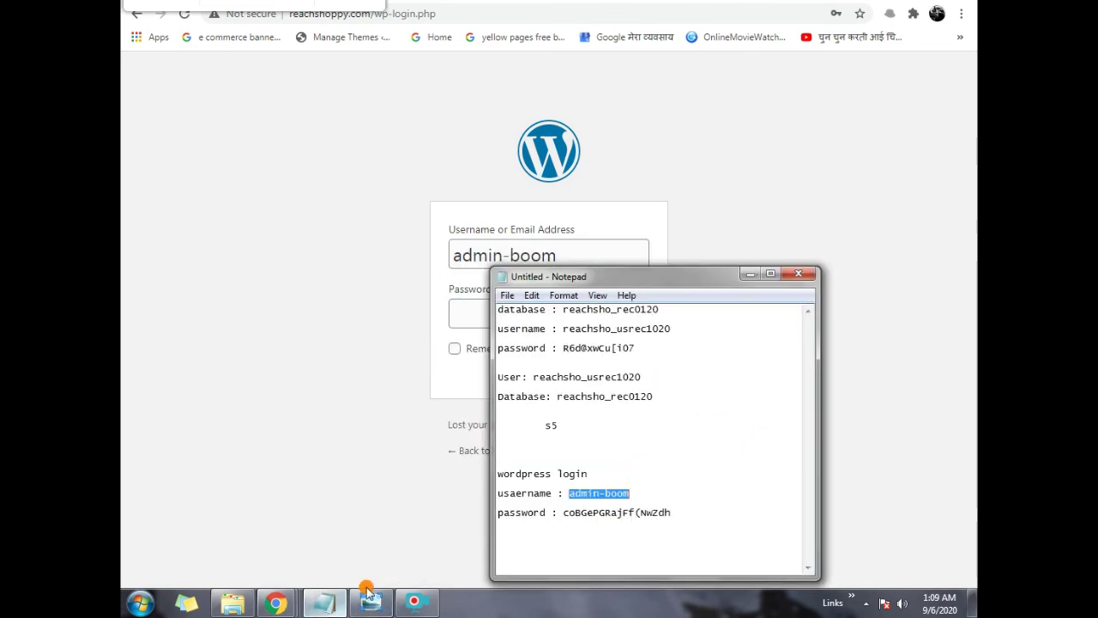
{"action": "left_click_drag", "start_coordinate": [563, 513], "coordinate": [659, 515]}
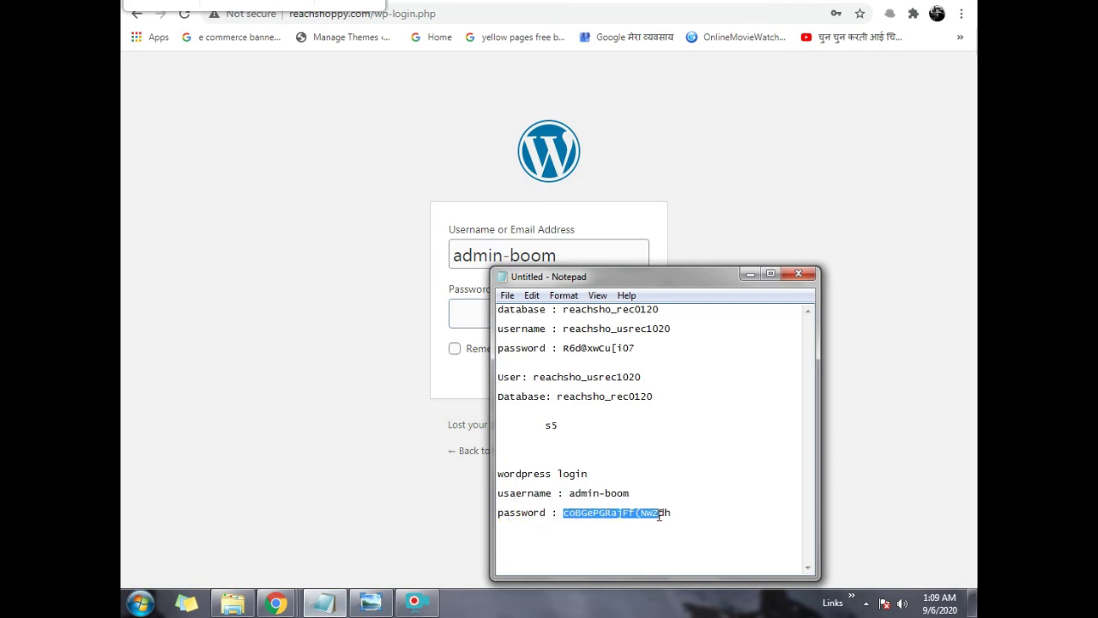
{"action": "left_click", "coordinate": [749, 274]}
{"action": "left_click", "coordinate": [560, 313]}
{"action": "key", "text": "ctrl+v"}
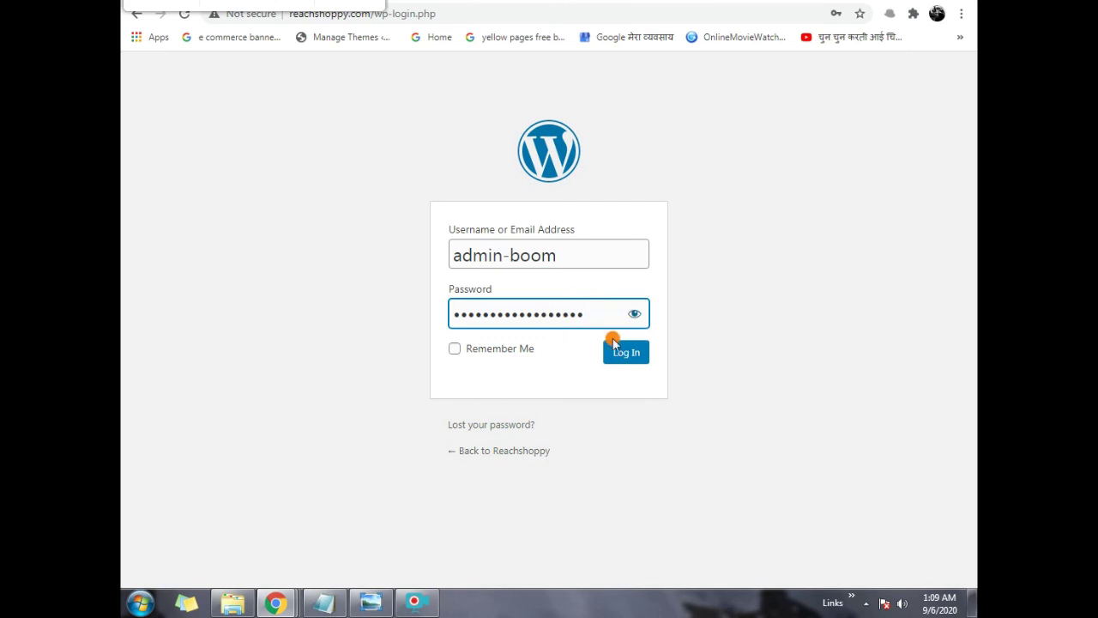
{"action": "left_click", "coordinate": [623, 360]}
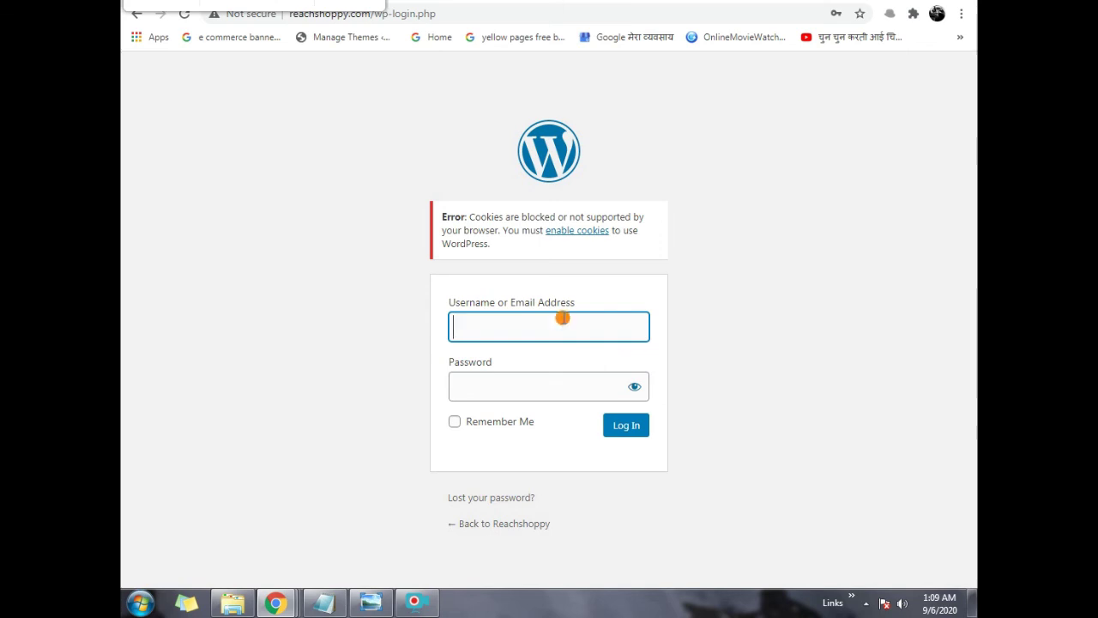
Log in with Chrome's saved admin-boom credentials to open the Reachshoppy Dashboard.
{"action": "left_click", "coordinate": [562, 338]}
{"action": "left_click", "coordinate": [563, 378]}
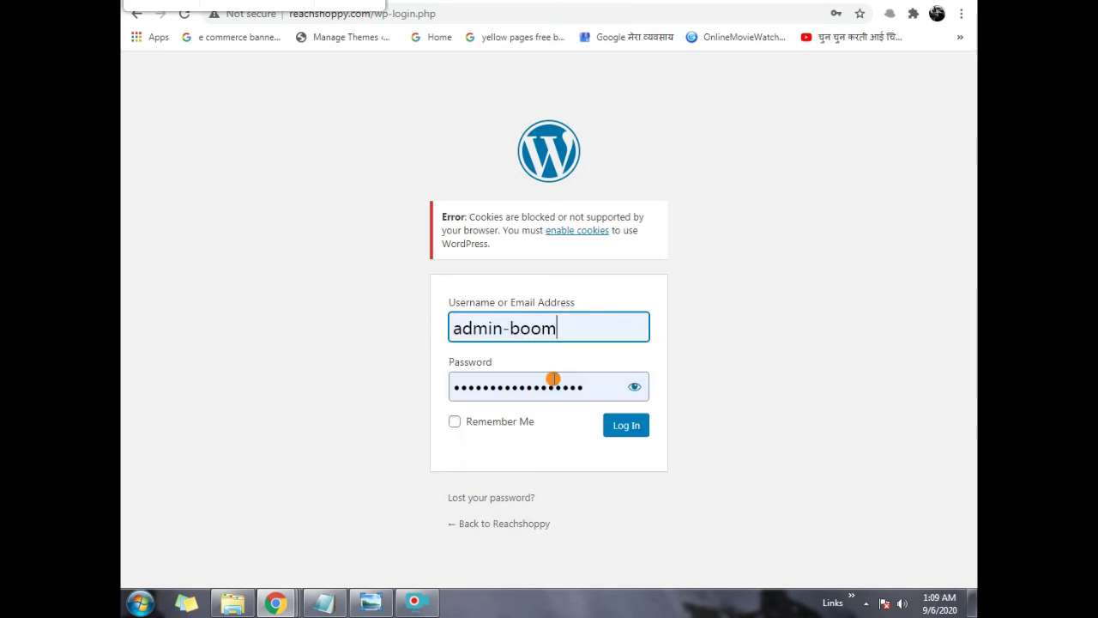
{"action": "left_click", "coordinate": [625, 428]}
{"action": "left_click", "coordinate": [626, 428]}
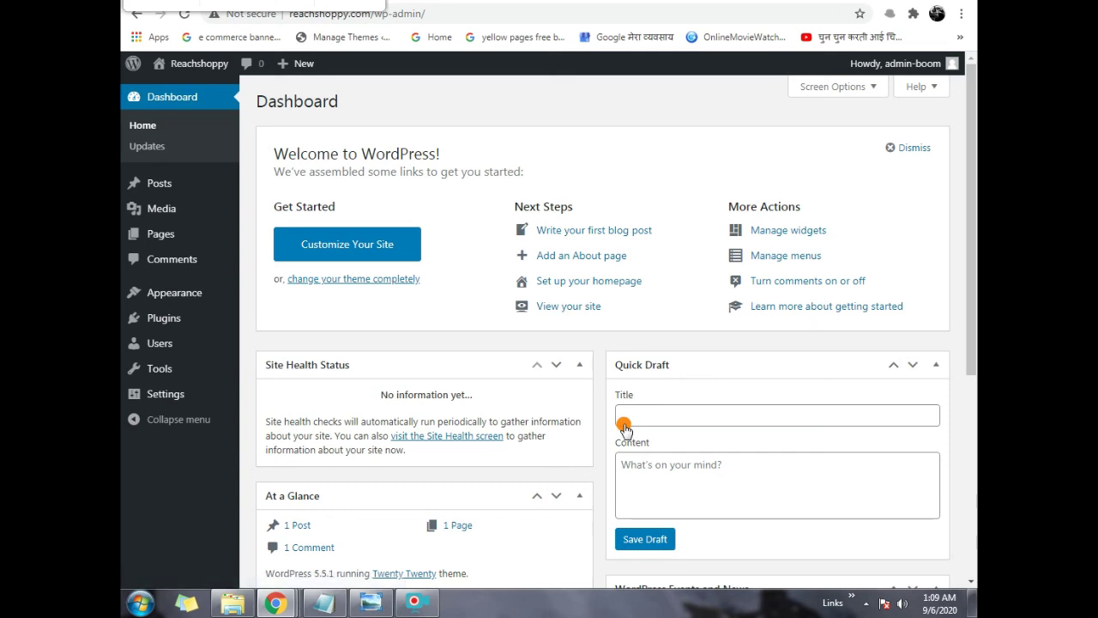
{"action": "mouse_move", "coordinate": [197, 65]}
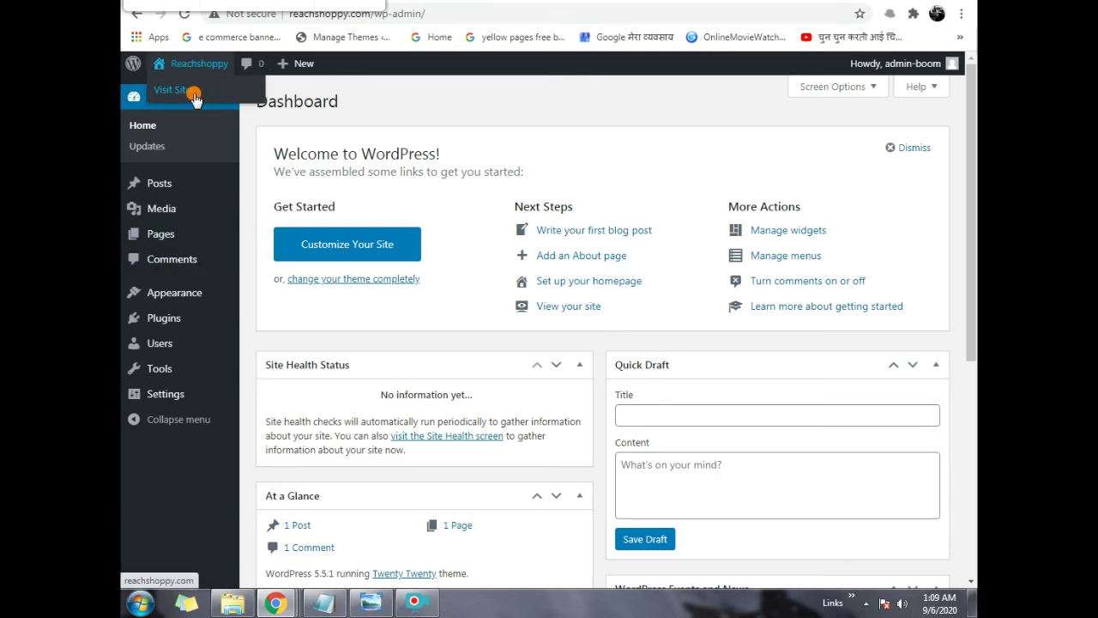
{"action": "scroll", "coordinate": [558, 266], "scroll_direction": "down", "scroll_amount": 3}
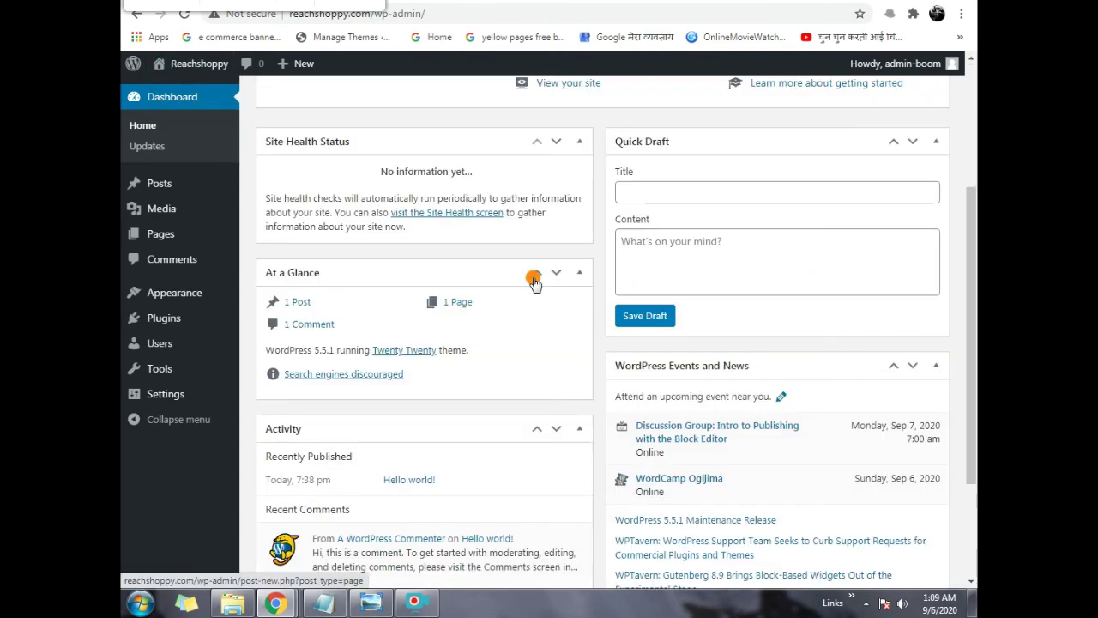
{"action": "scroll", "coordinate": [241, 382], "scroll_direction": "down", "scroll_amount": 2}
{"action": "right_click", "coordinate": [223, 371]}
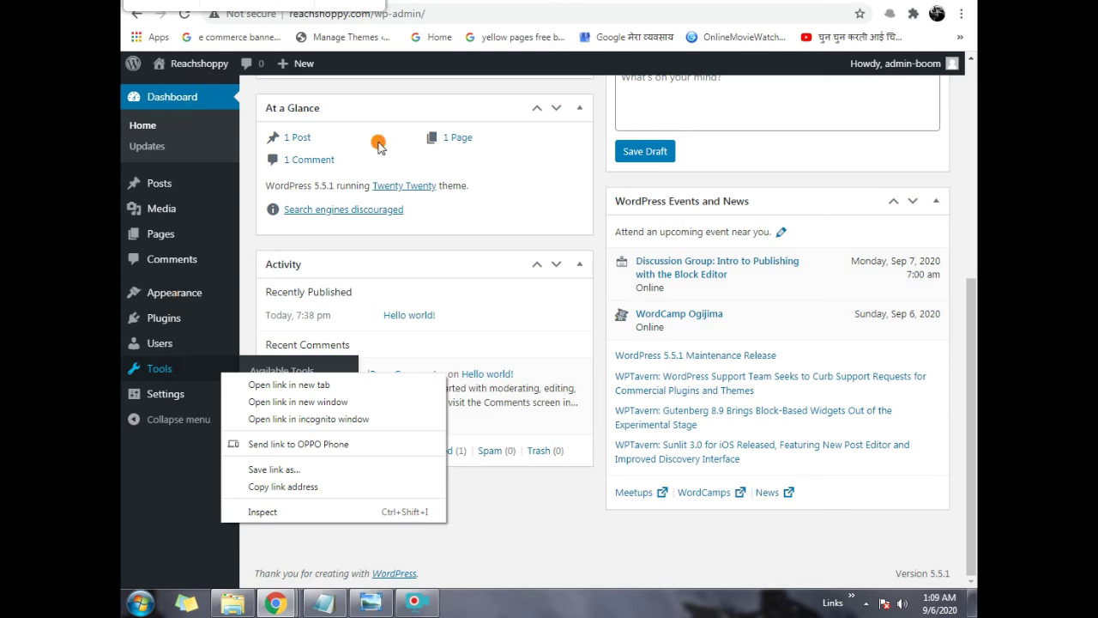
{"action": "left_click", "coordinate": [158, 478]}
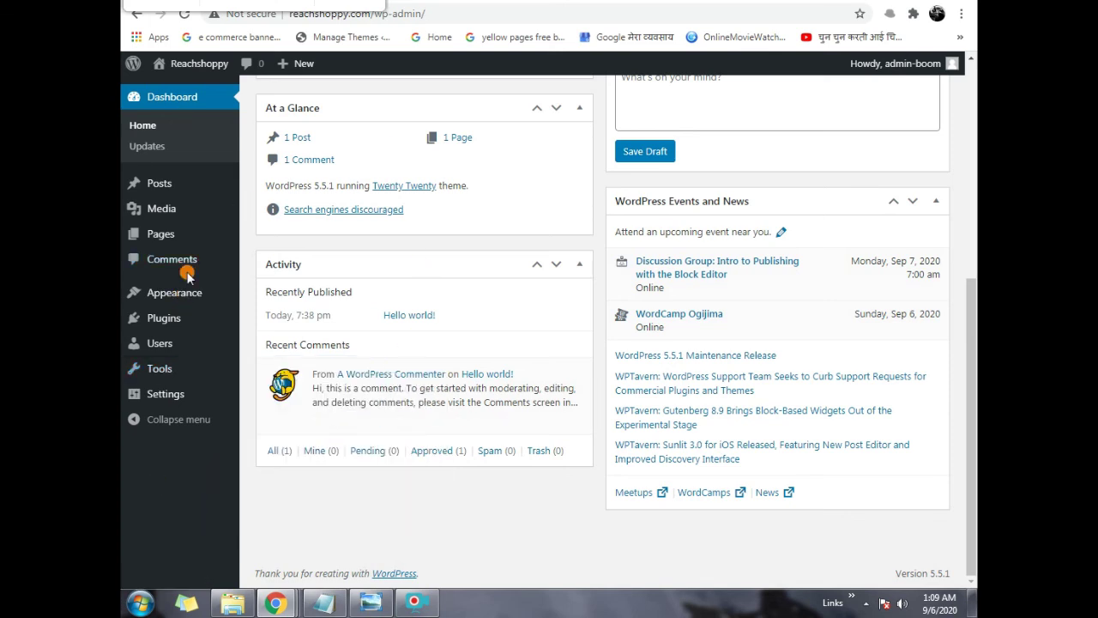
{"action": "scroll", "coordinate": [188, 258], "scroll_direction": "up", "scroll_amount": 5}
{"action": "mouse_move", "coordinate": [190, 244]}
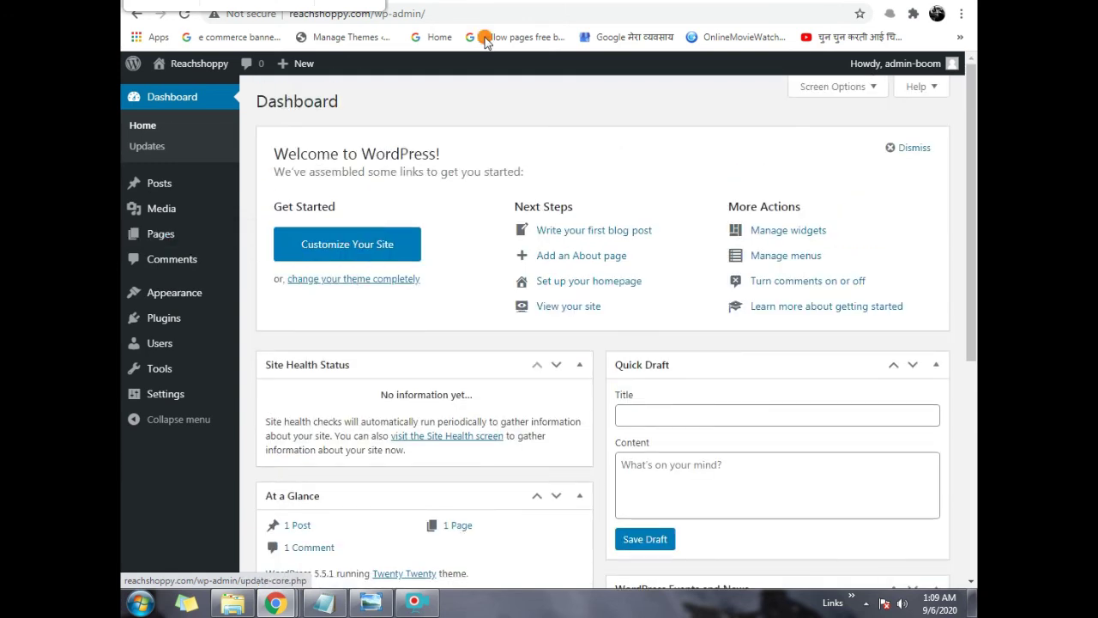
{"action": "mouse_move", "coordinate": [182, 293]}
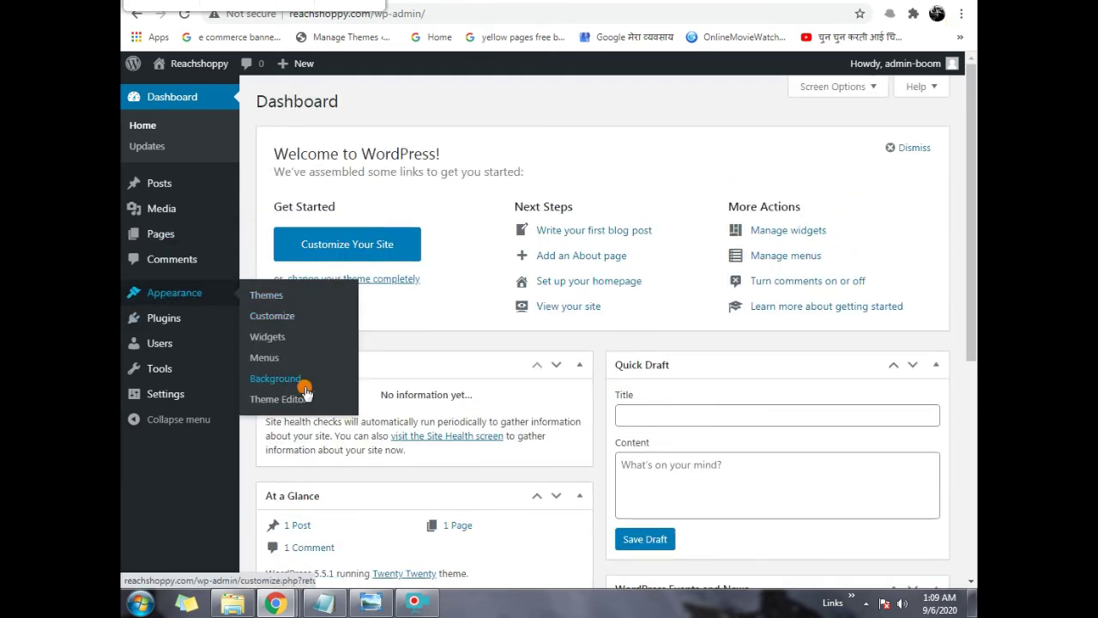